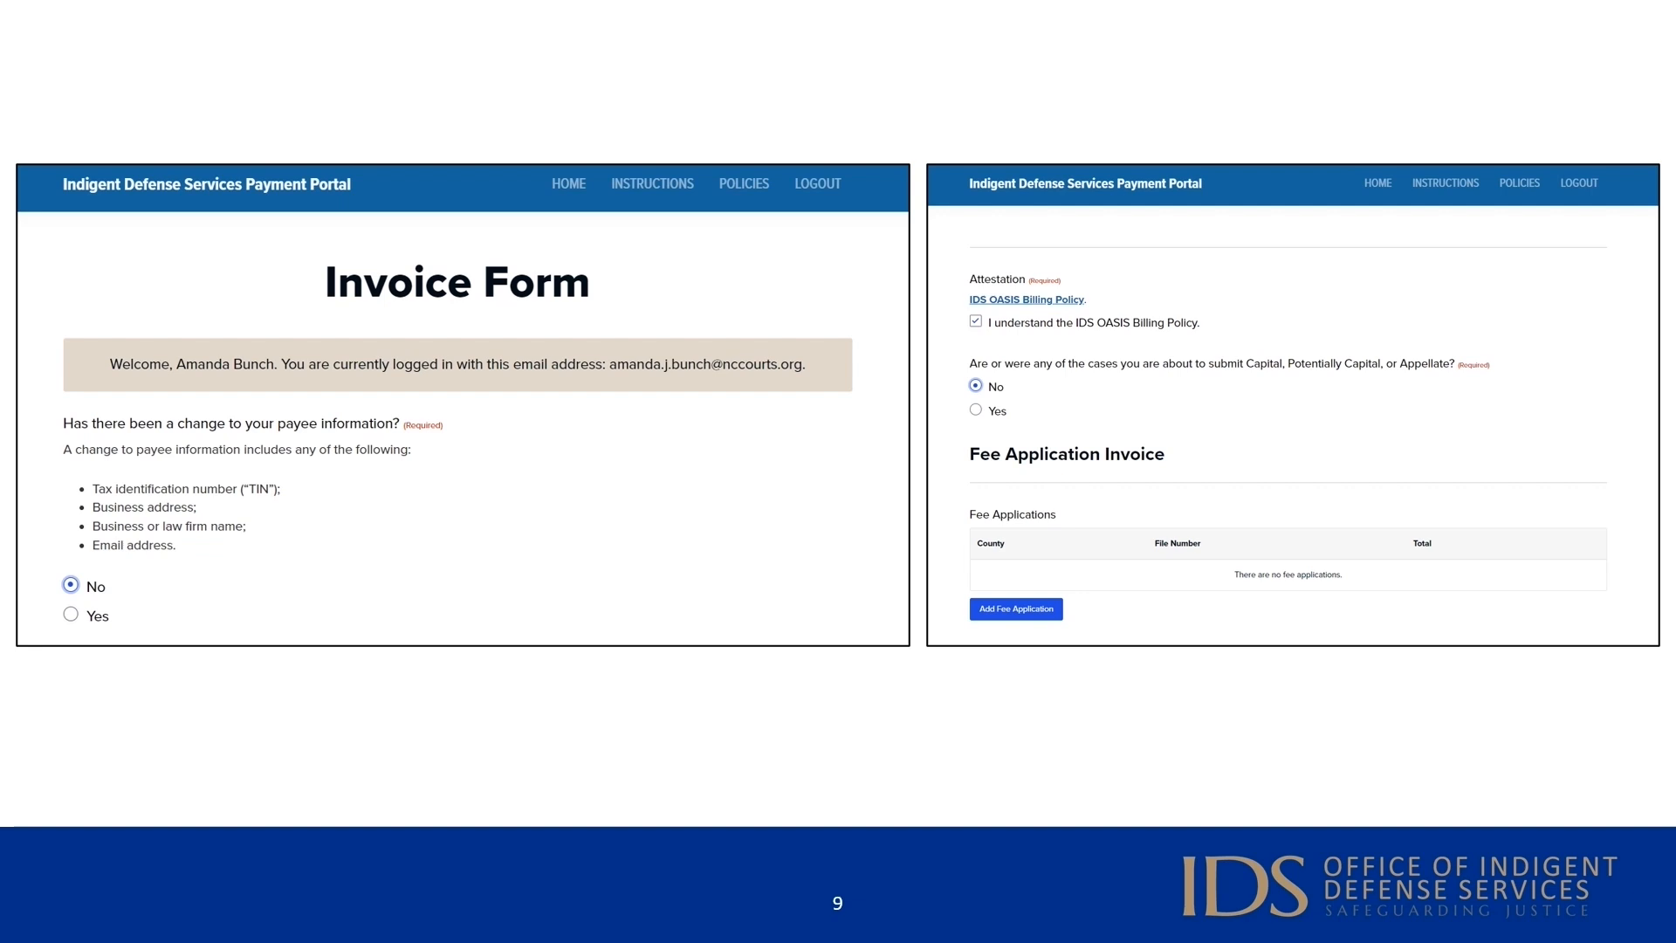
# Advance through slides 10 and 11 to the Add Fee Application form walkthrough.
pyautogui.press('Right')
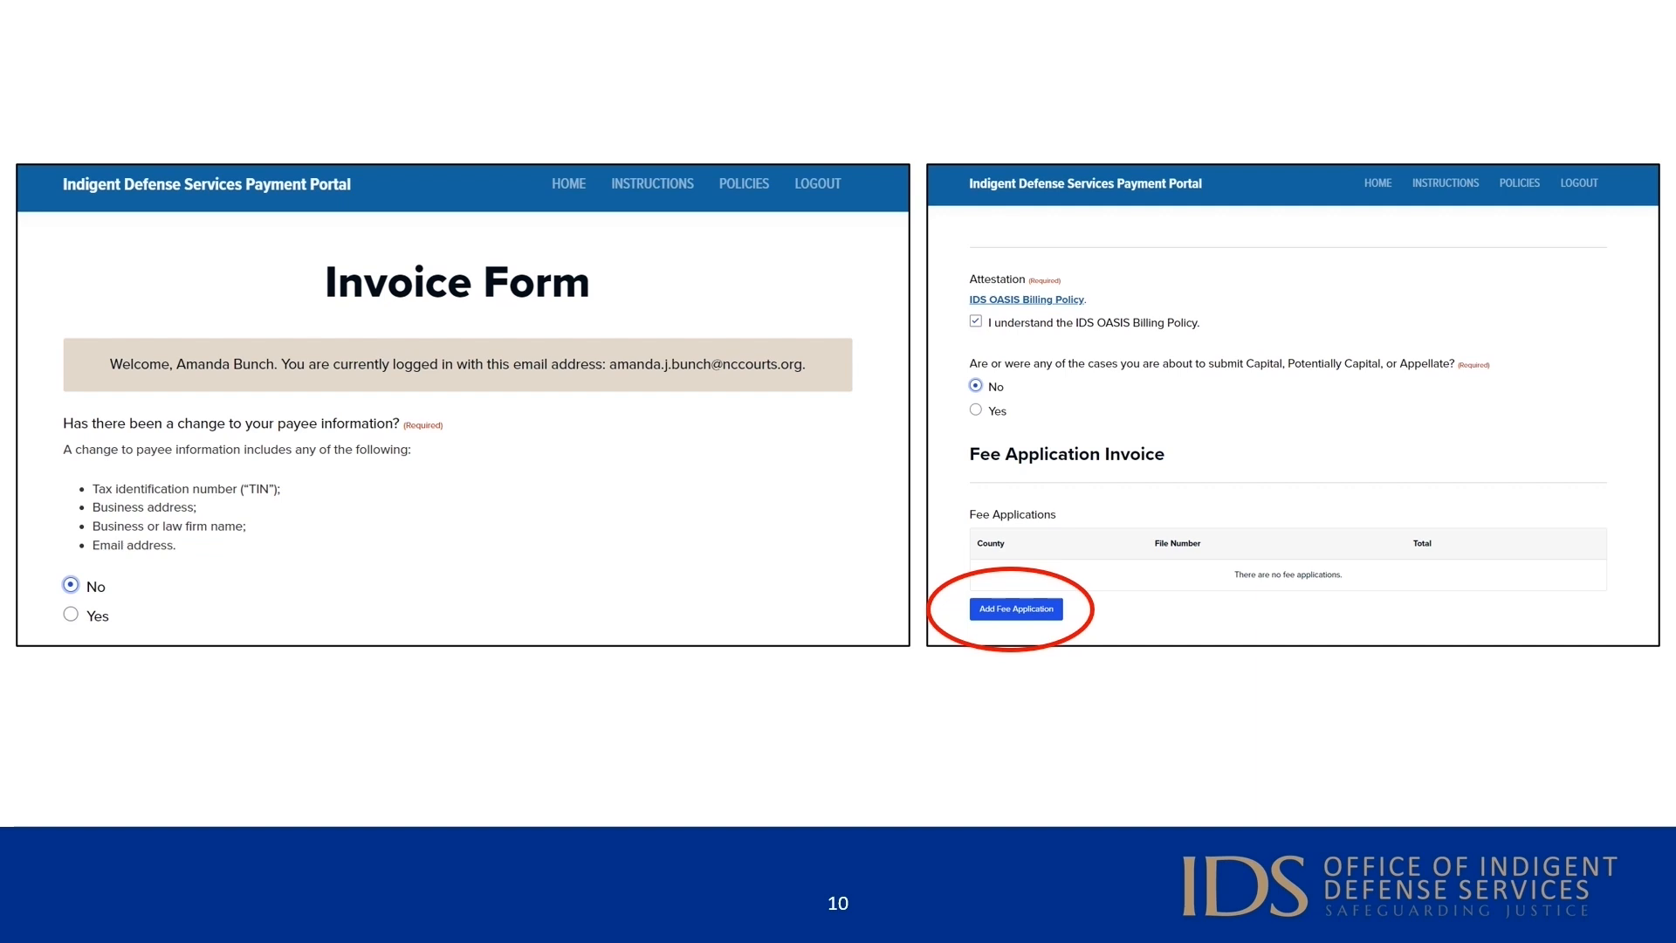
pyautogui.press('Right')
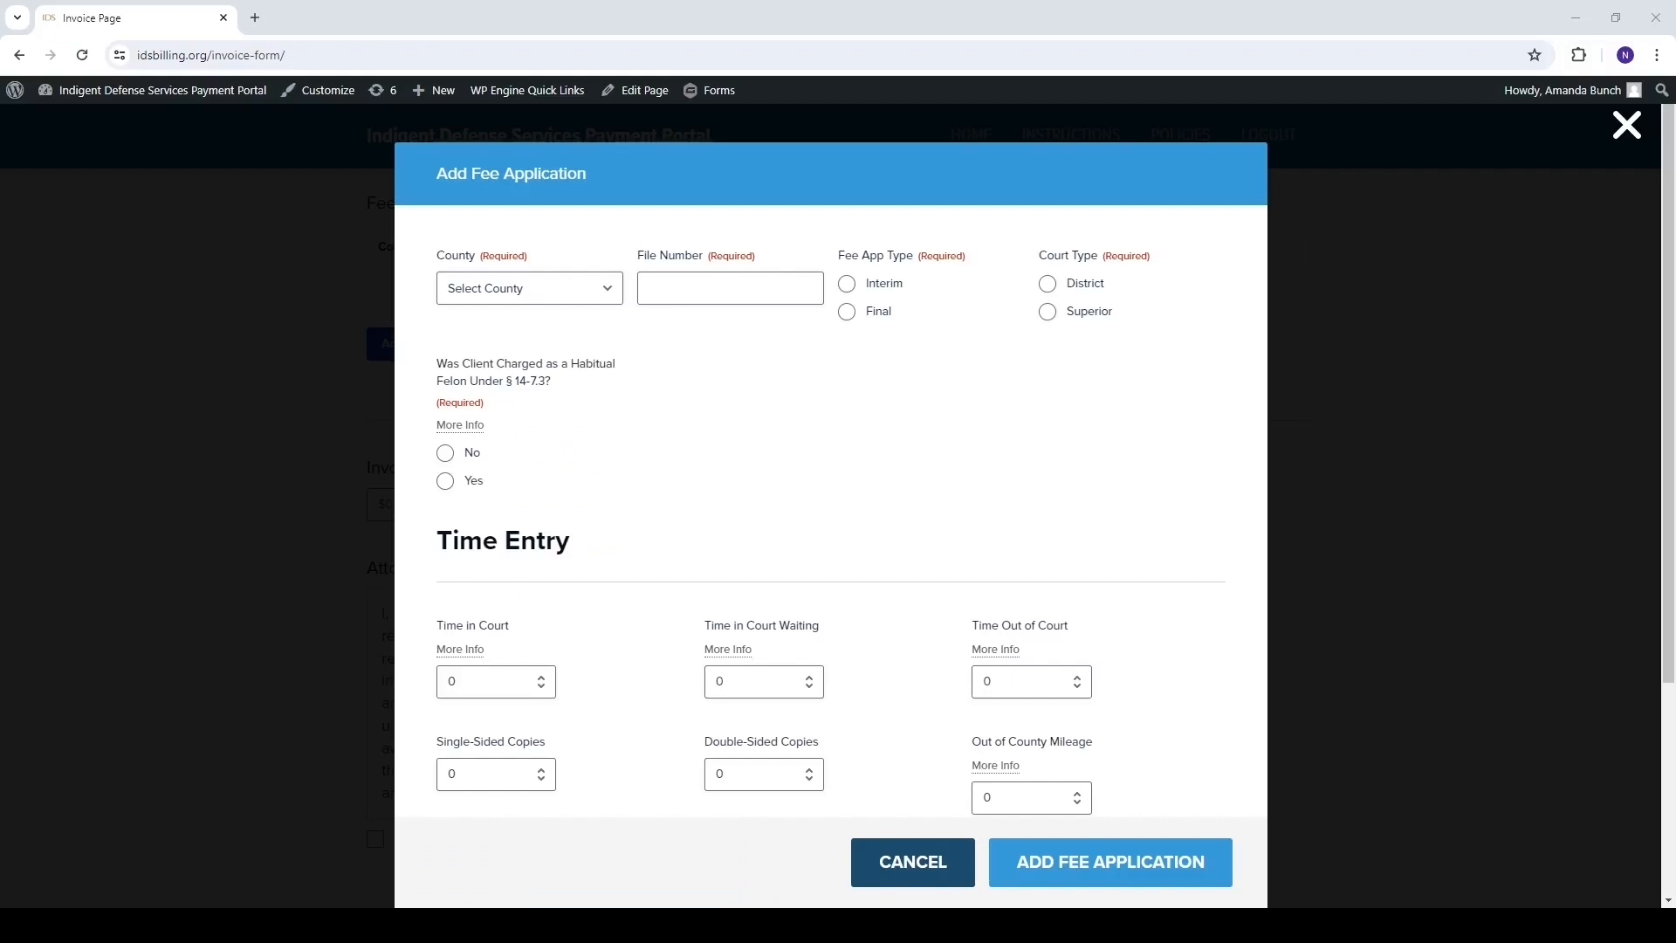
# Choose county Mecklenburg: 590, enter file number 24CR123456, and mark the application Final.
pyautogui.click(756, 185)
pyautogui.click(610, 294)
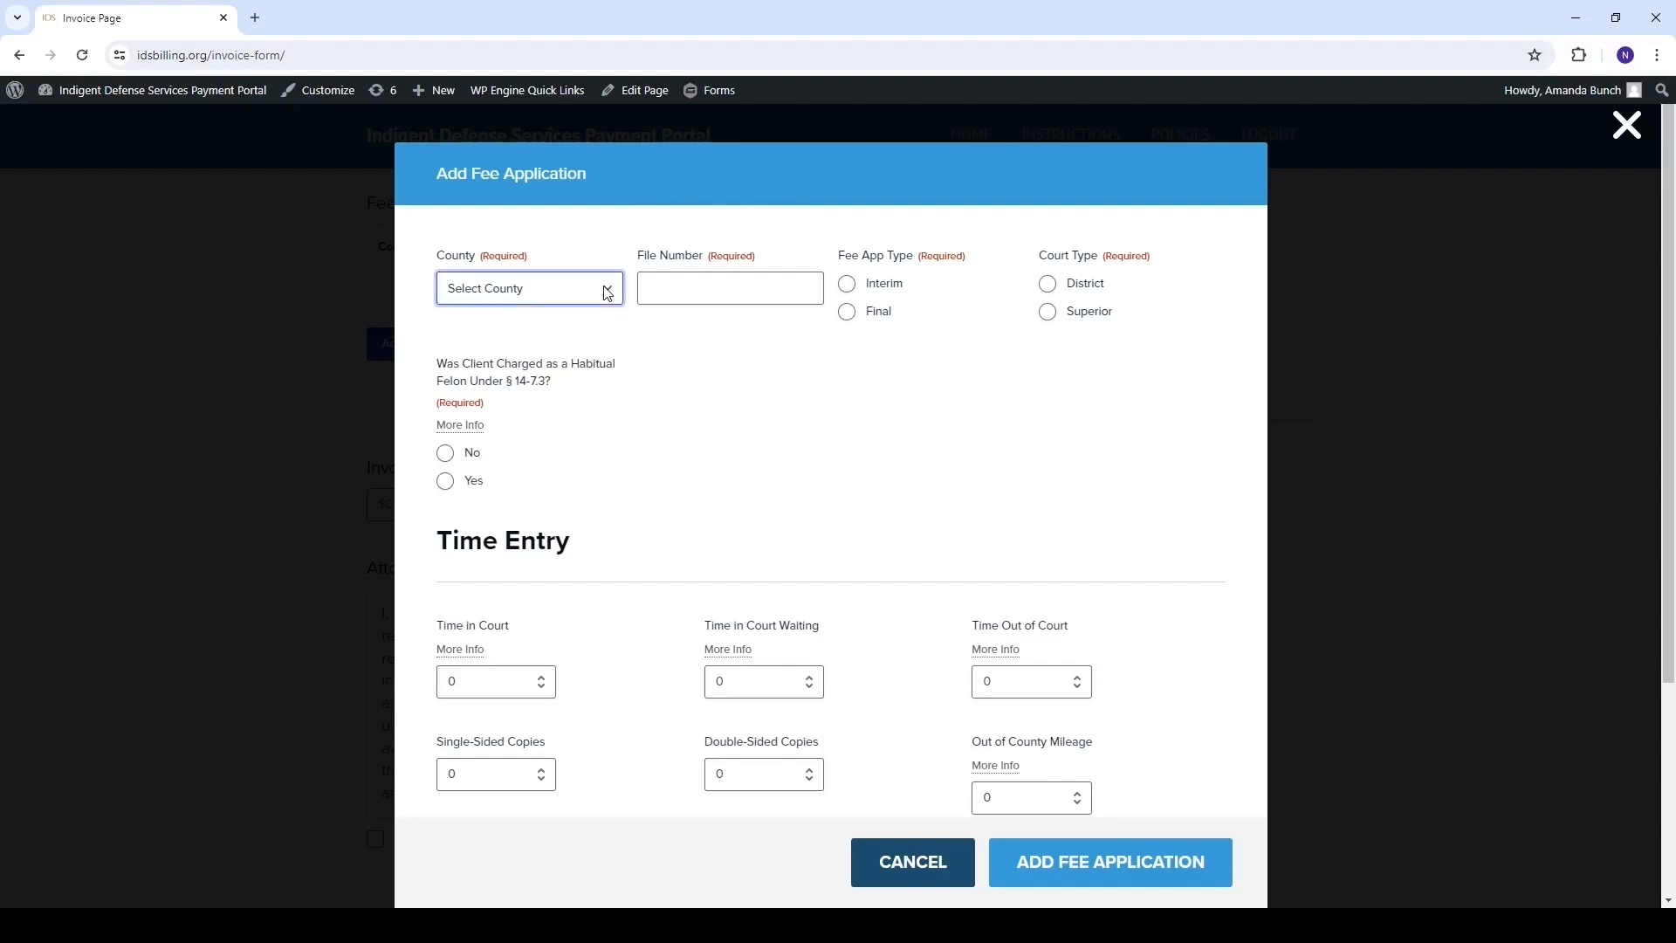
pyautogui.click(526, 502)
pyautogui.click(671, 289)
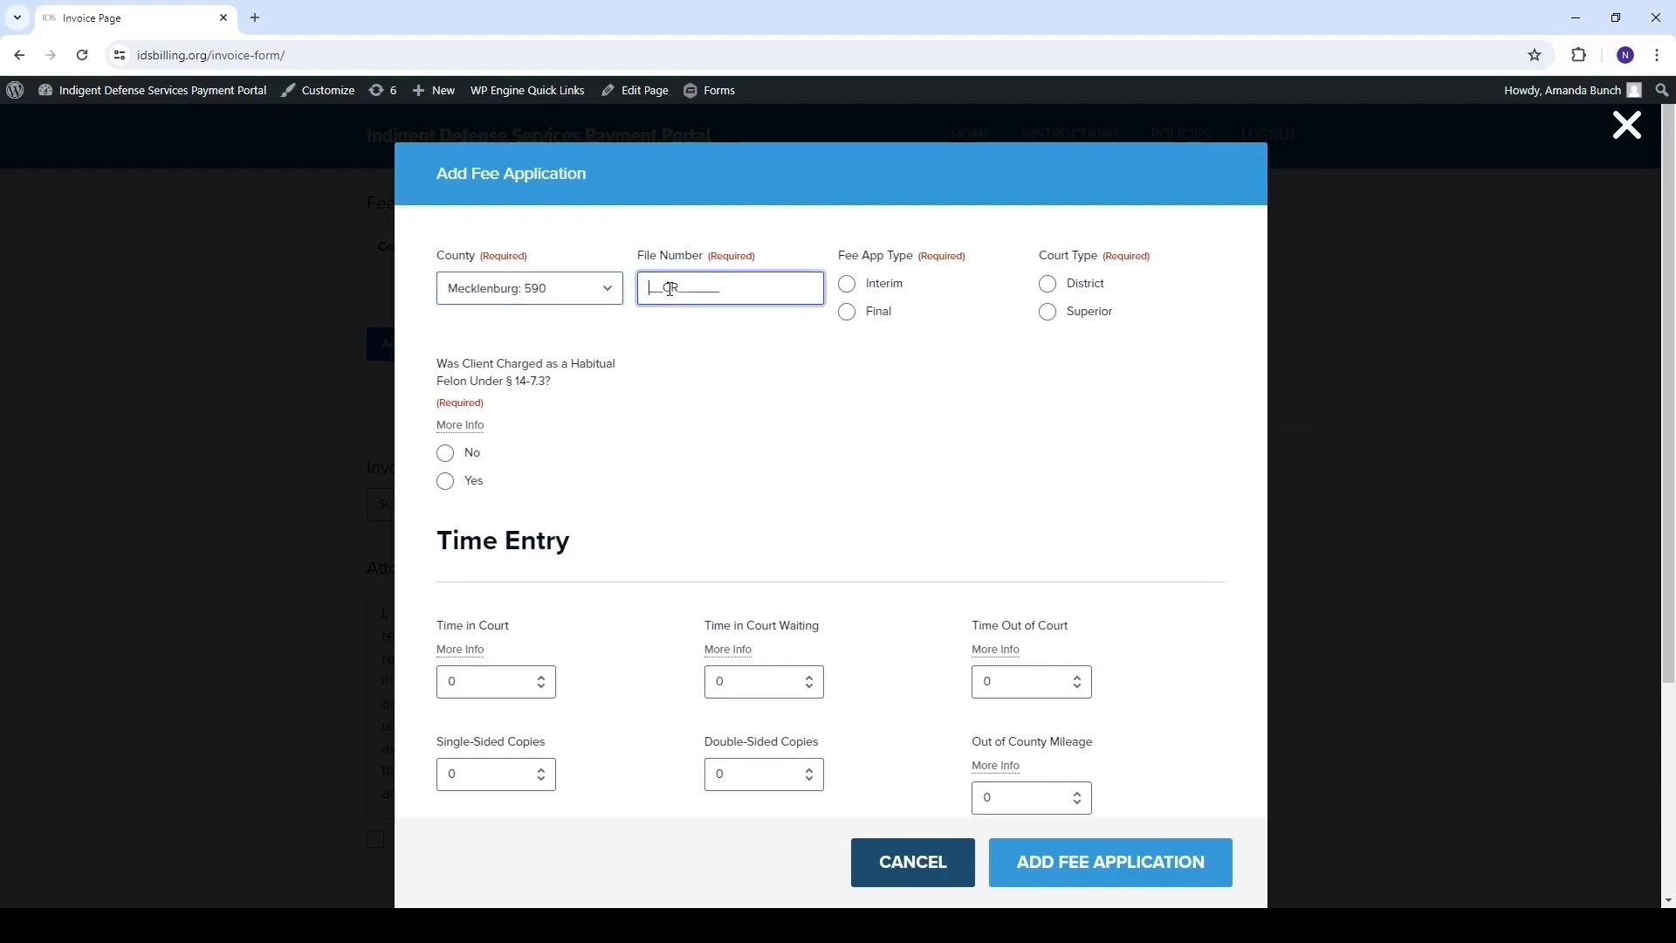
pyautogui.write('24CR123456')
pyautogui.click(847, 315)
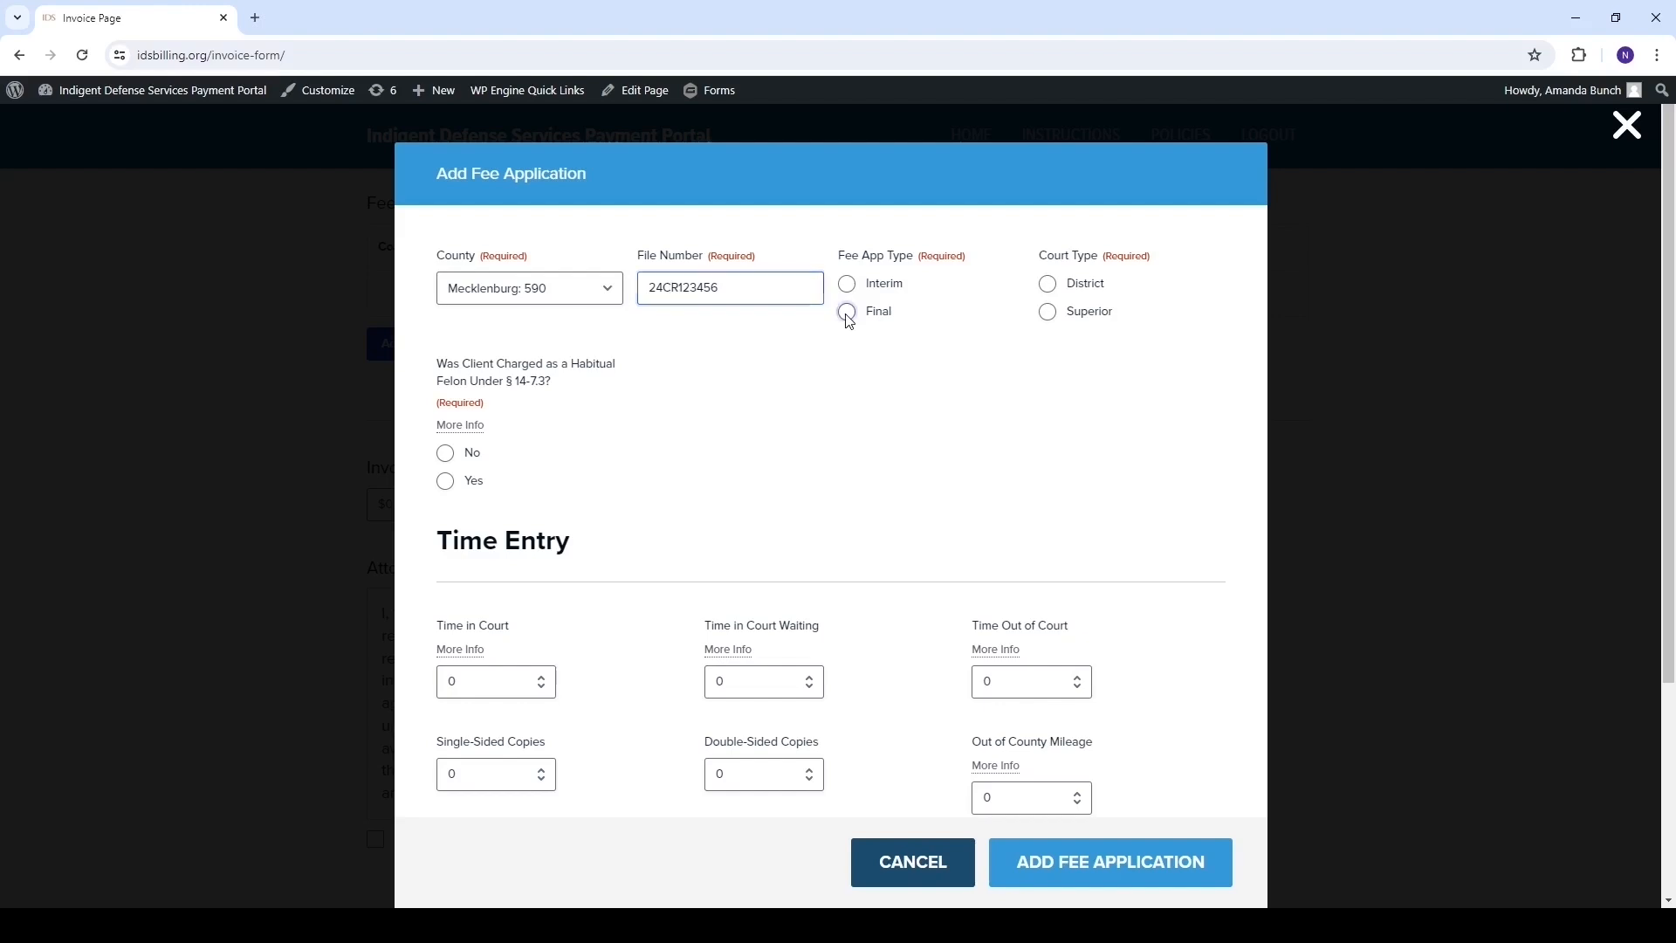
# Set the disposition date to 3/3/2024.
pyautogui.click(1134, 295)
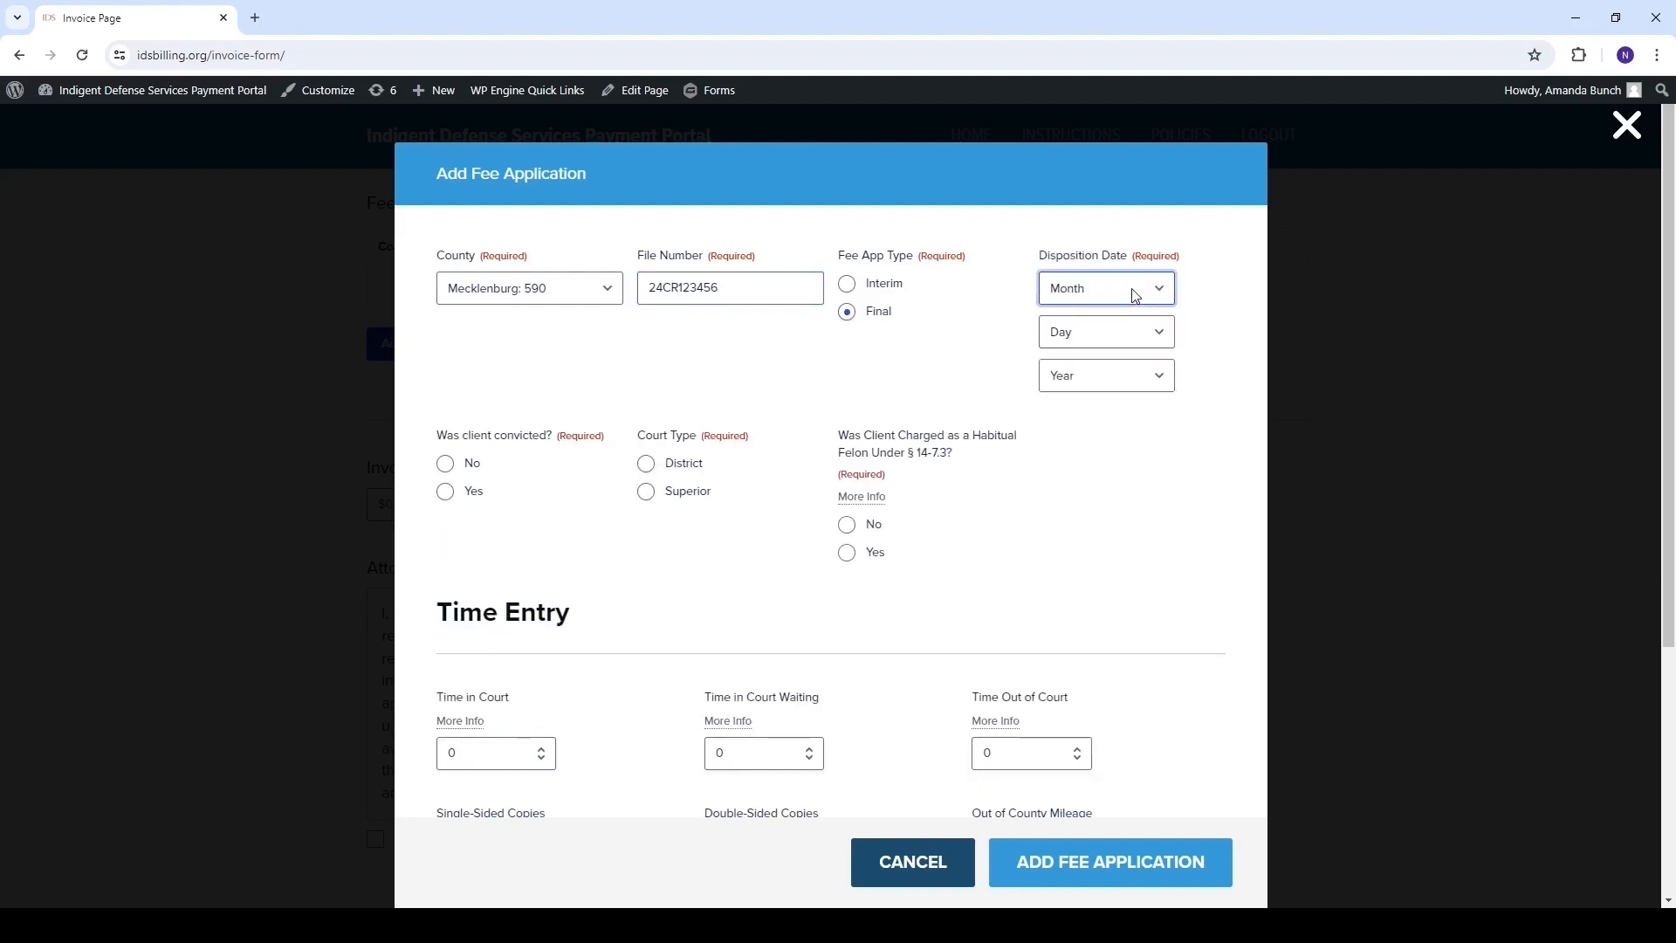
pyautogui.click(1122, 364)
pyautogui.click(1132, 349)
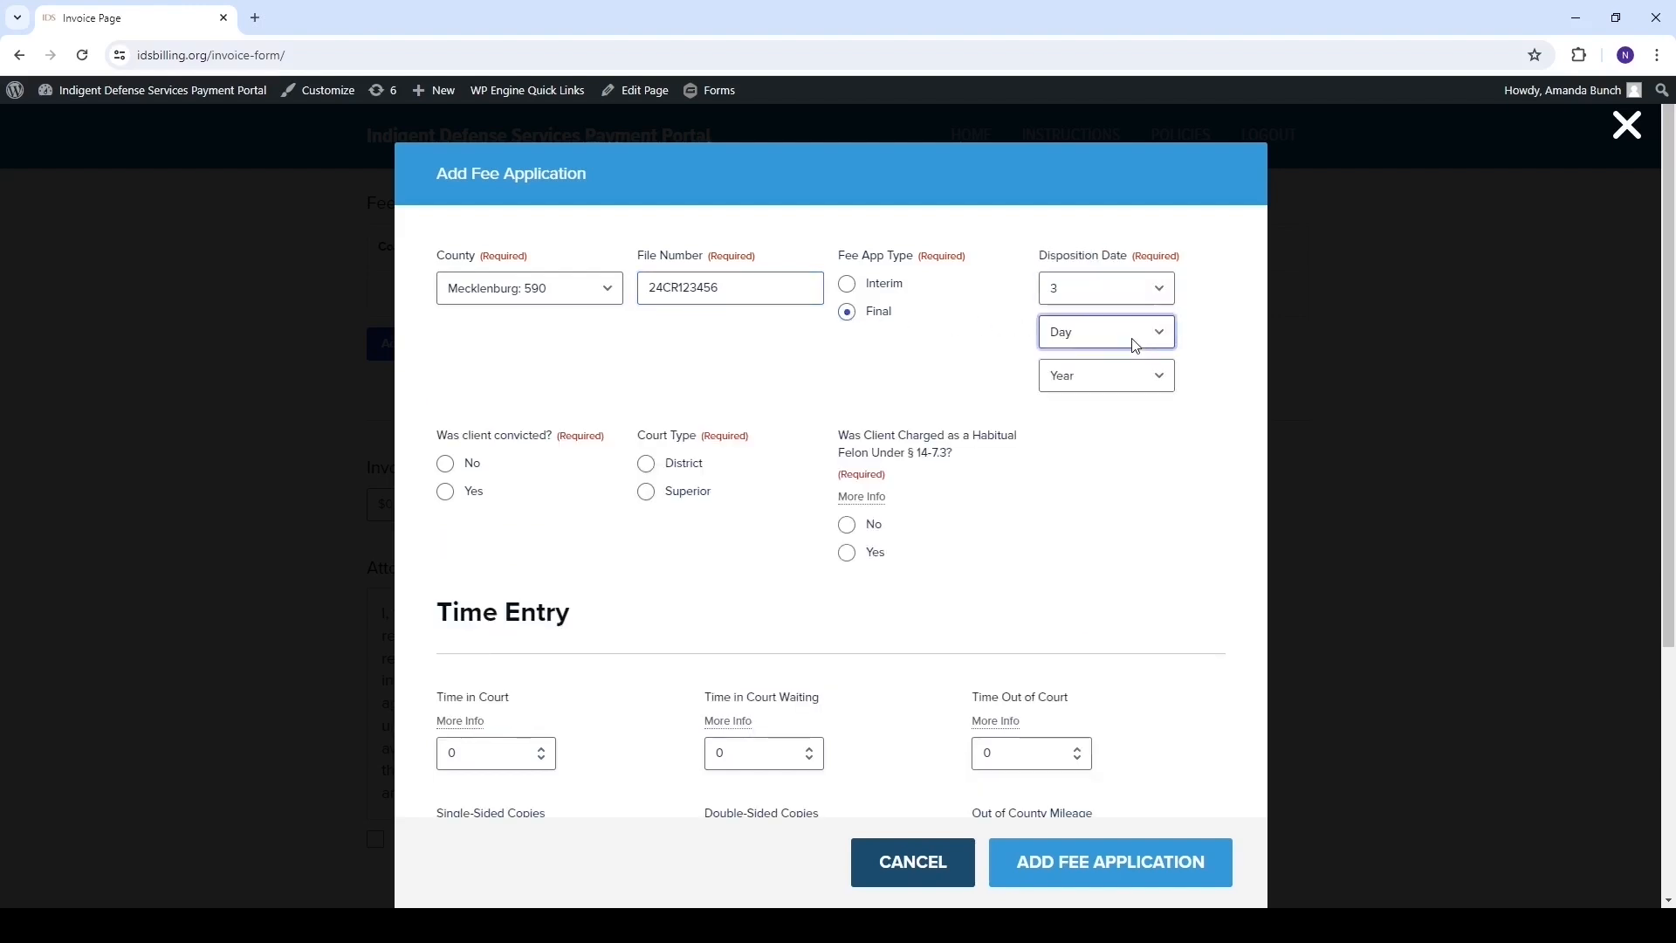
pyautogui.click(1114, 403)
pyautogui.click(1142, 382)
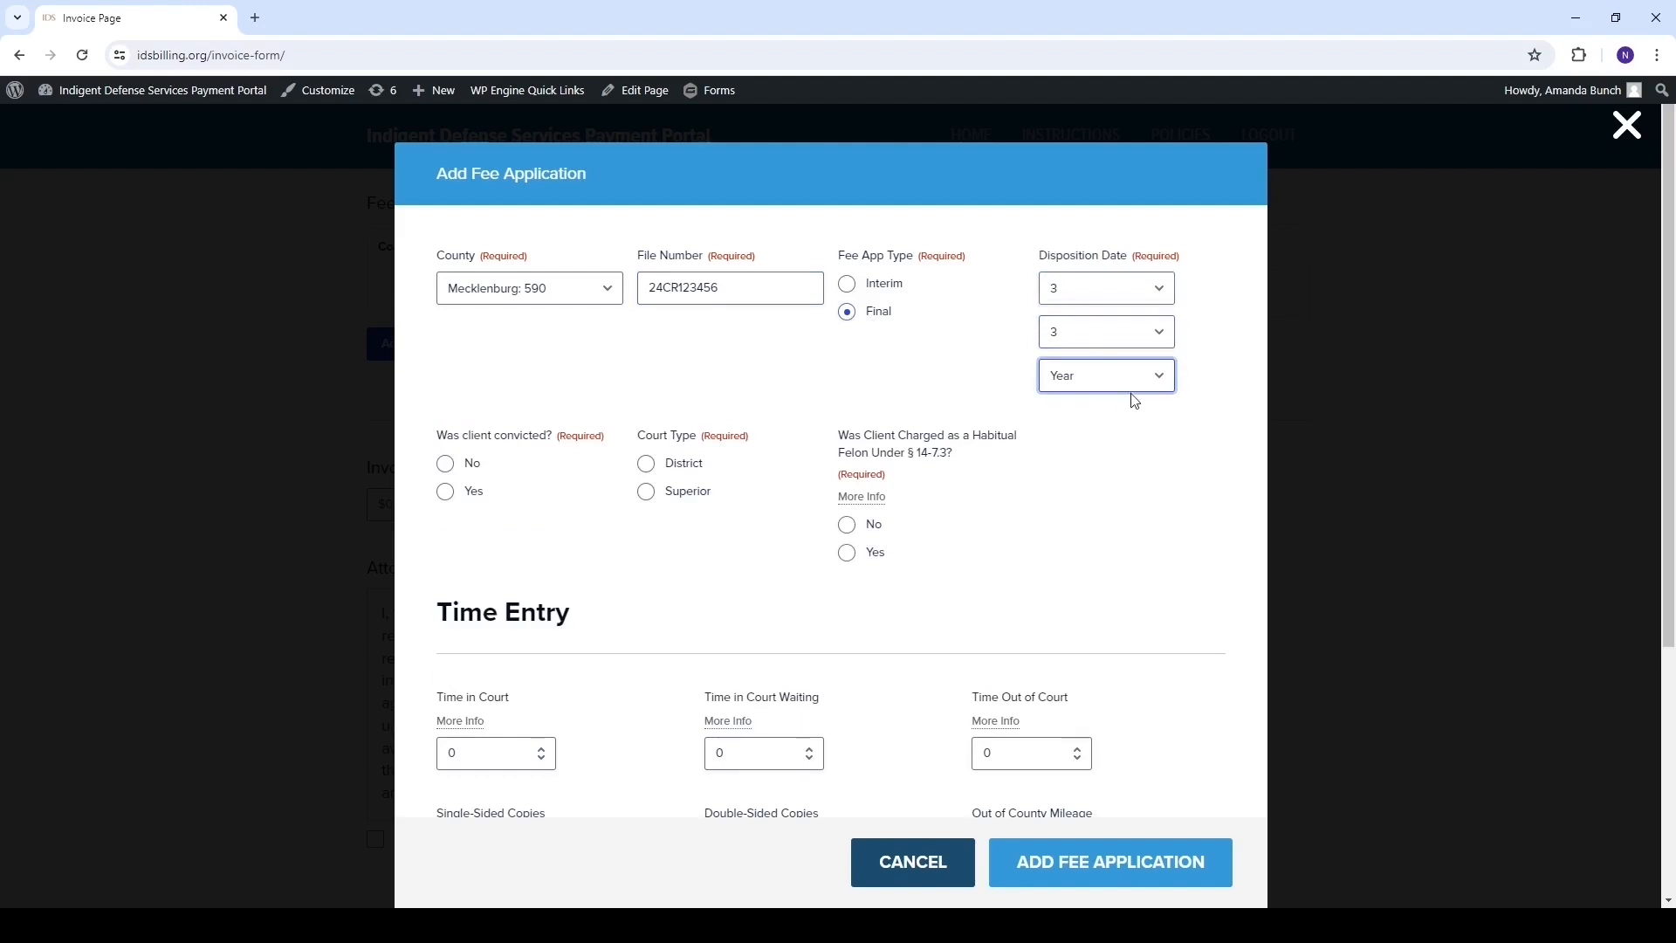
pyautogui.click(1125, 432)
# Answer not convicted, District court, no to both habitual felon questions, and pick Class 2 Misdemeanor.
pyautogui.click(446, 469)
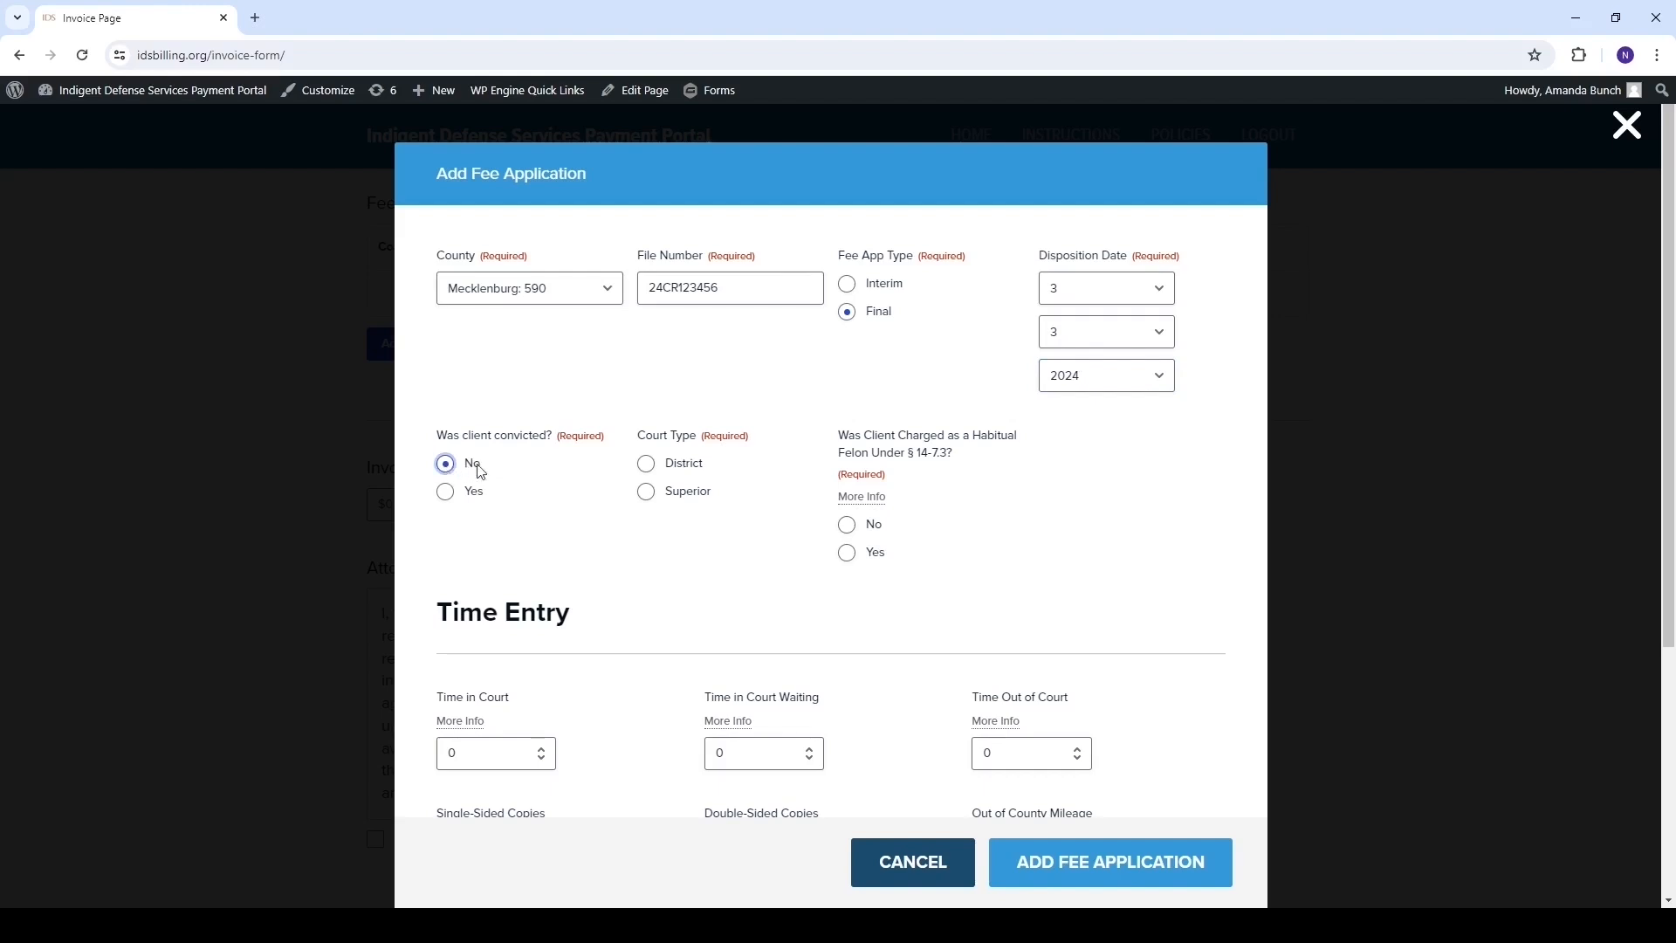
pyautogui.click(648, 468)
pyautogui.click(848, 526)
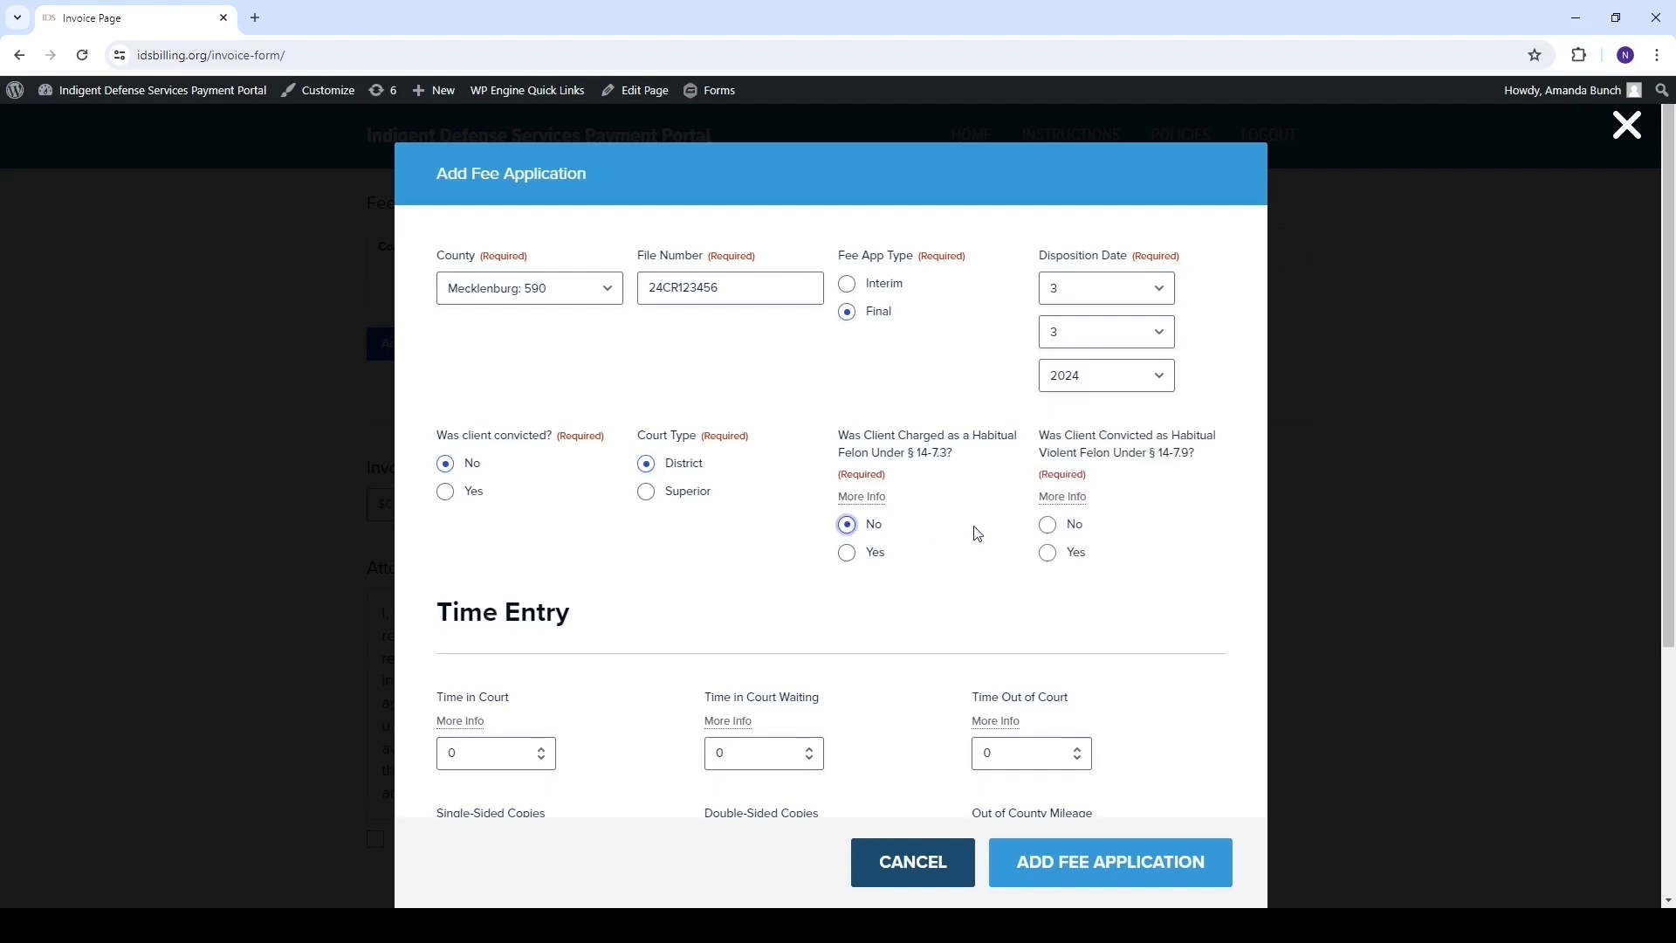
pyautogui.click(1049, 526)
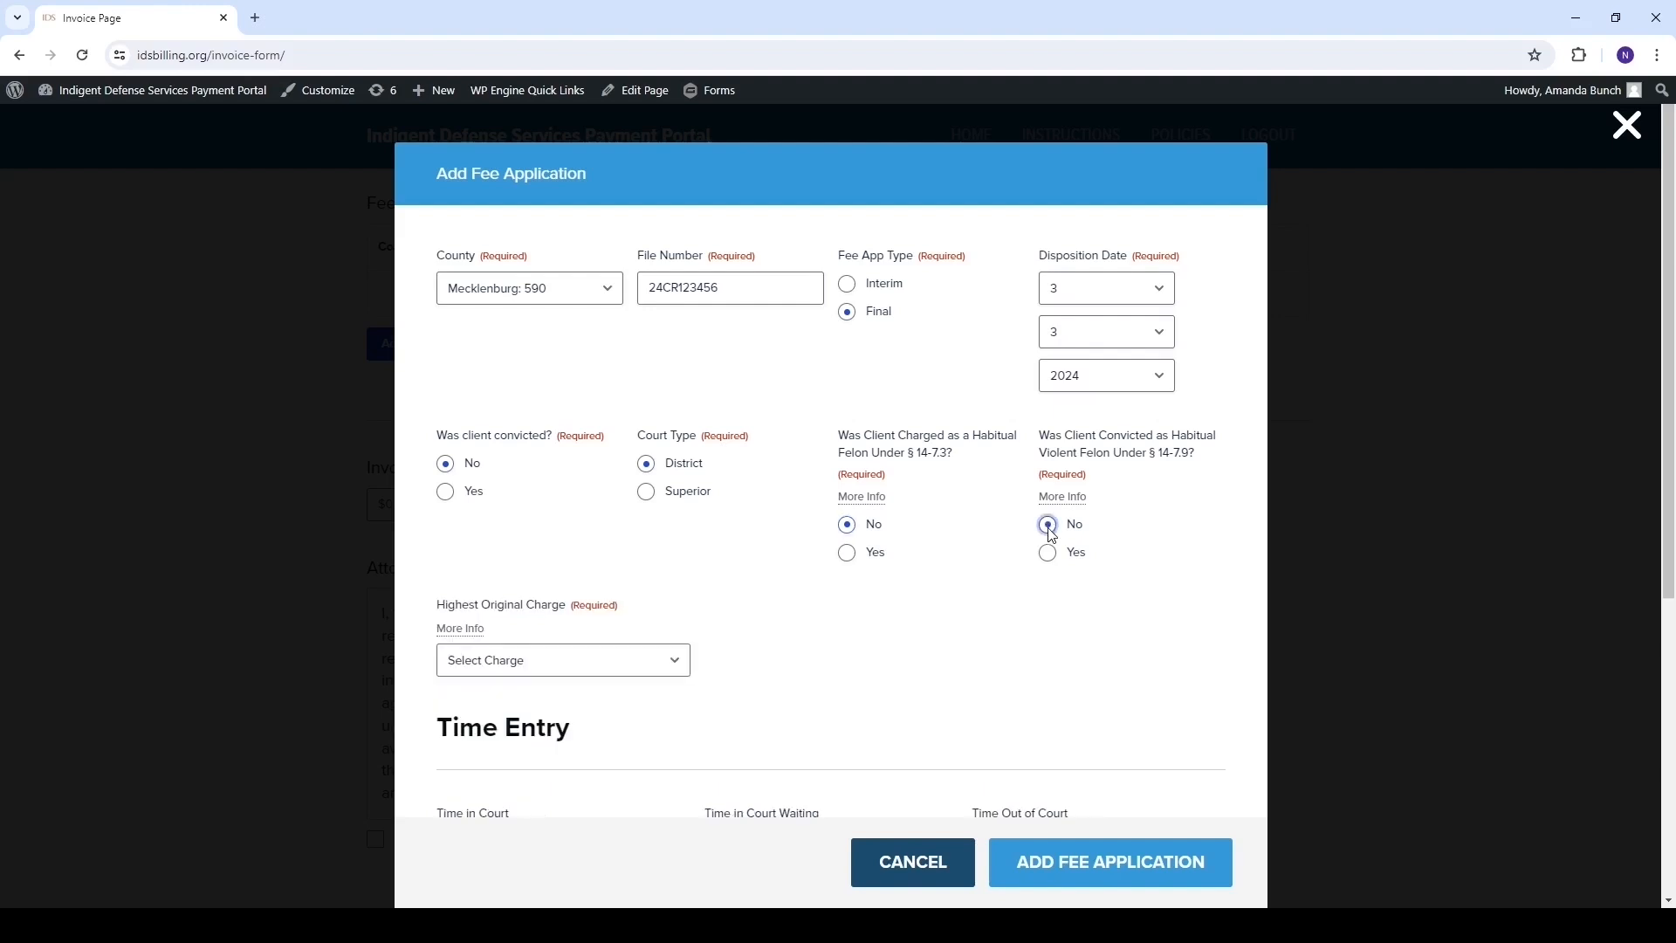
pyautogui.click(679, 668)
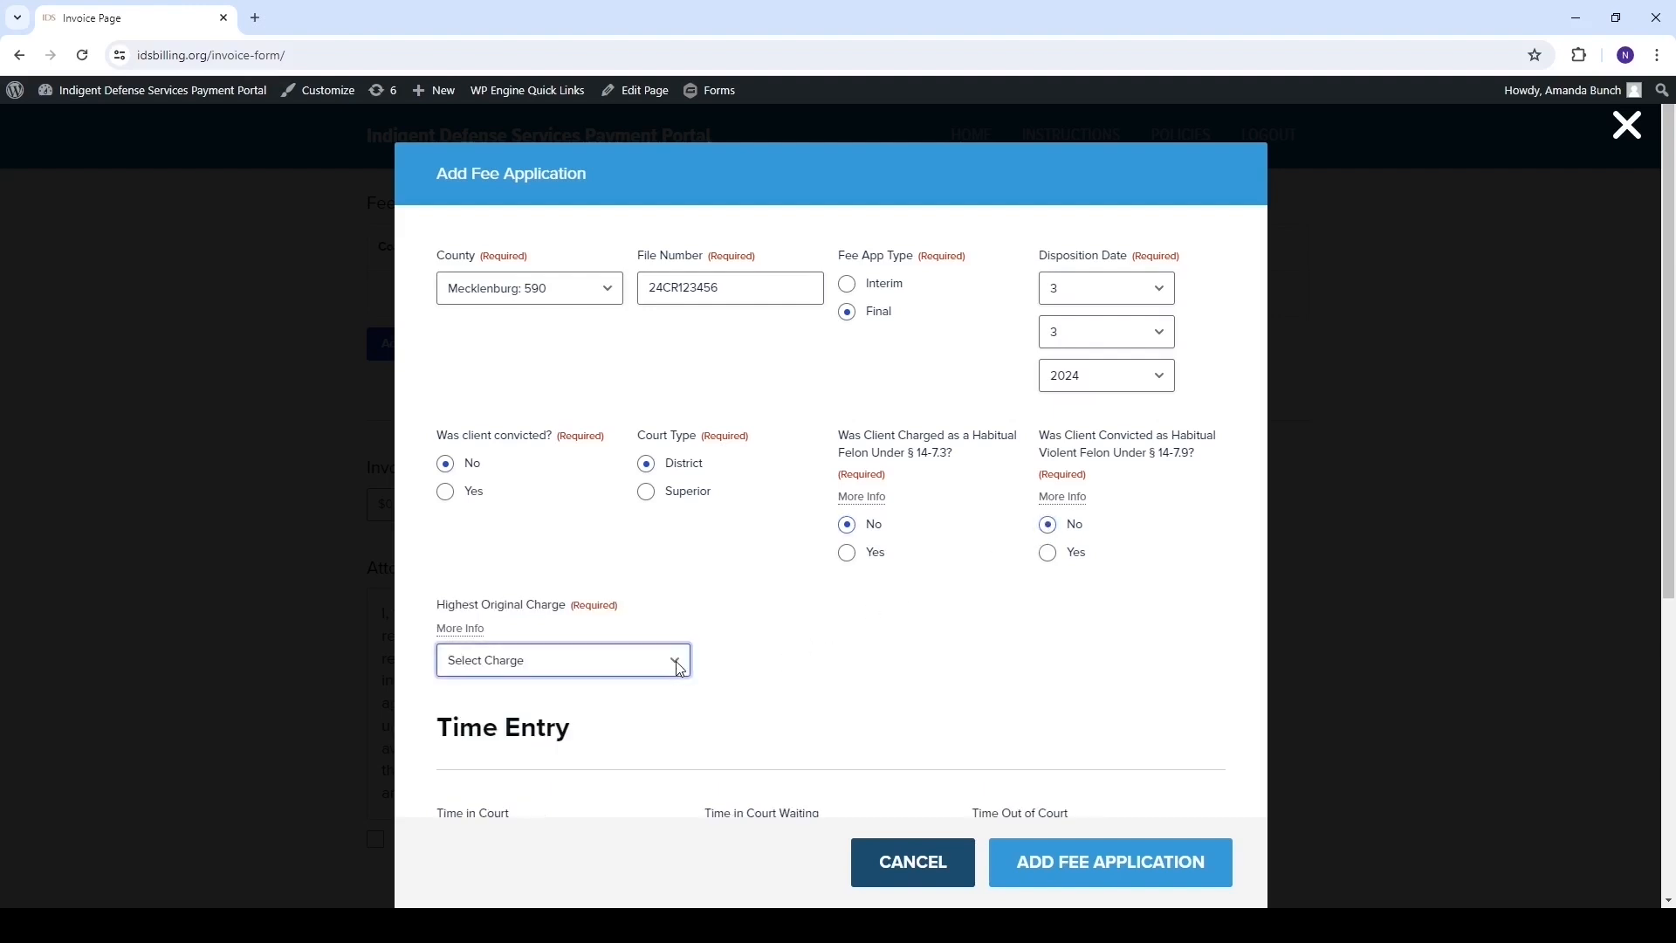
pyautogui.click(531, 600)
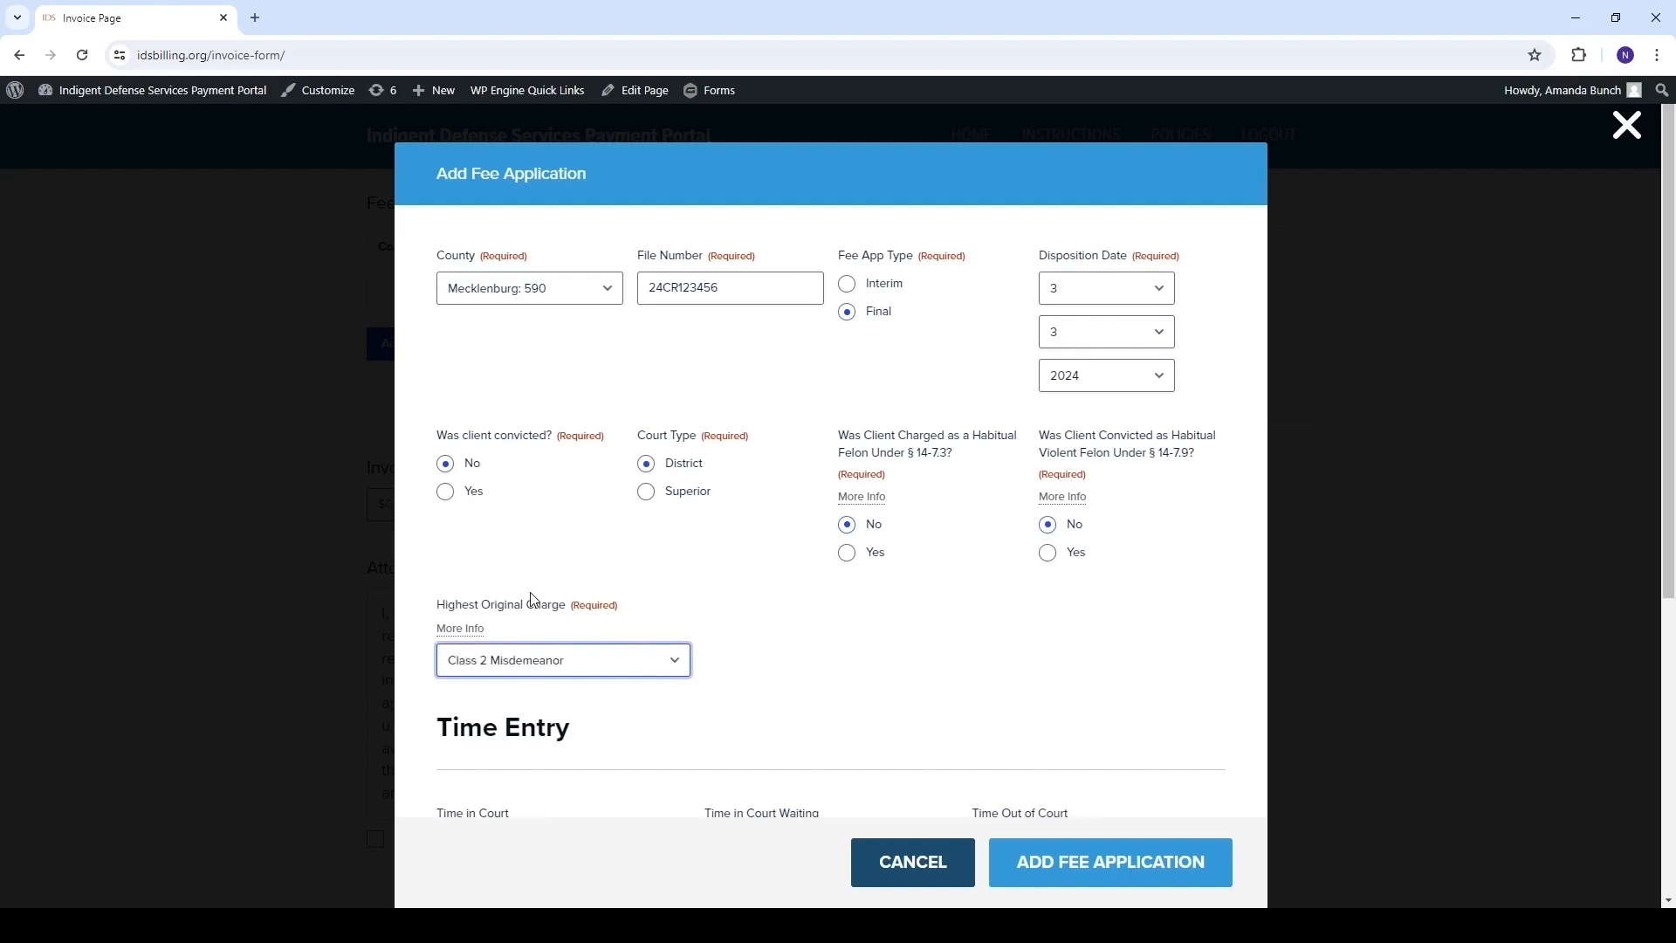
pyautogui.scroll(-2, 791, 614)
pyautogui.scroll(-3, 790, 614)
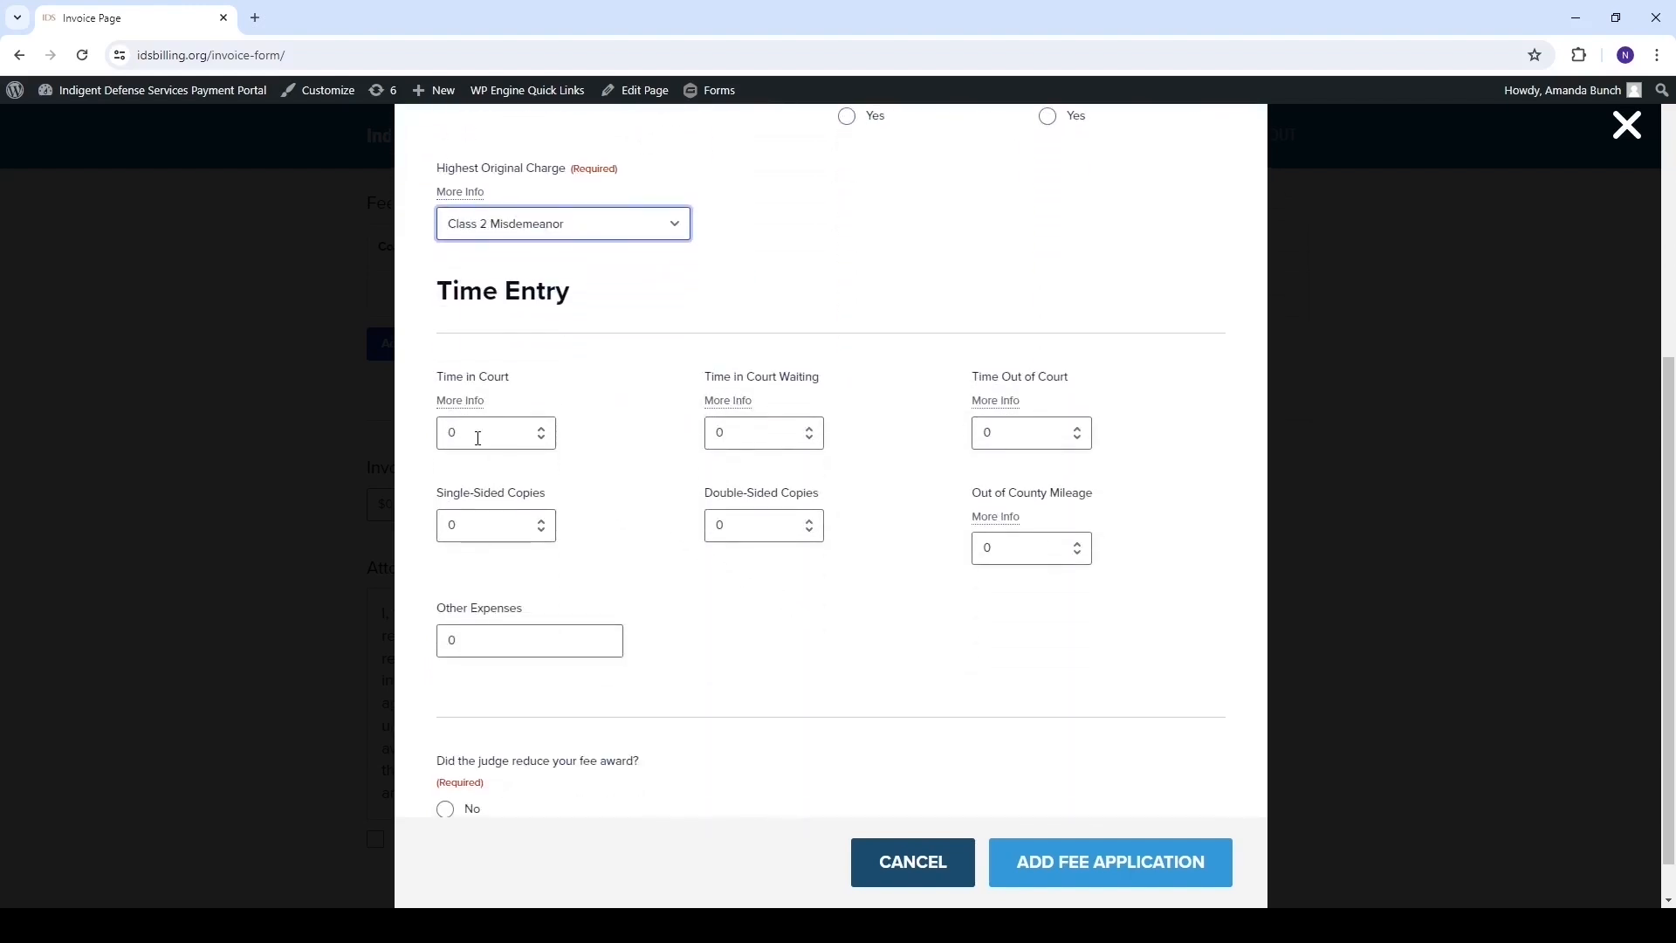
# Enter 1.5 hours in court, 3 hours waiting and 1 hour out of court.
pyautogui.click(475, 435)
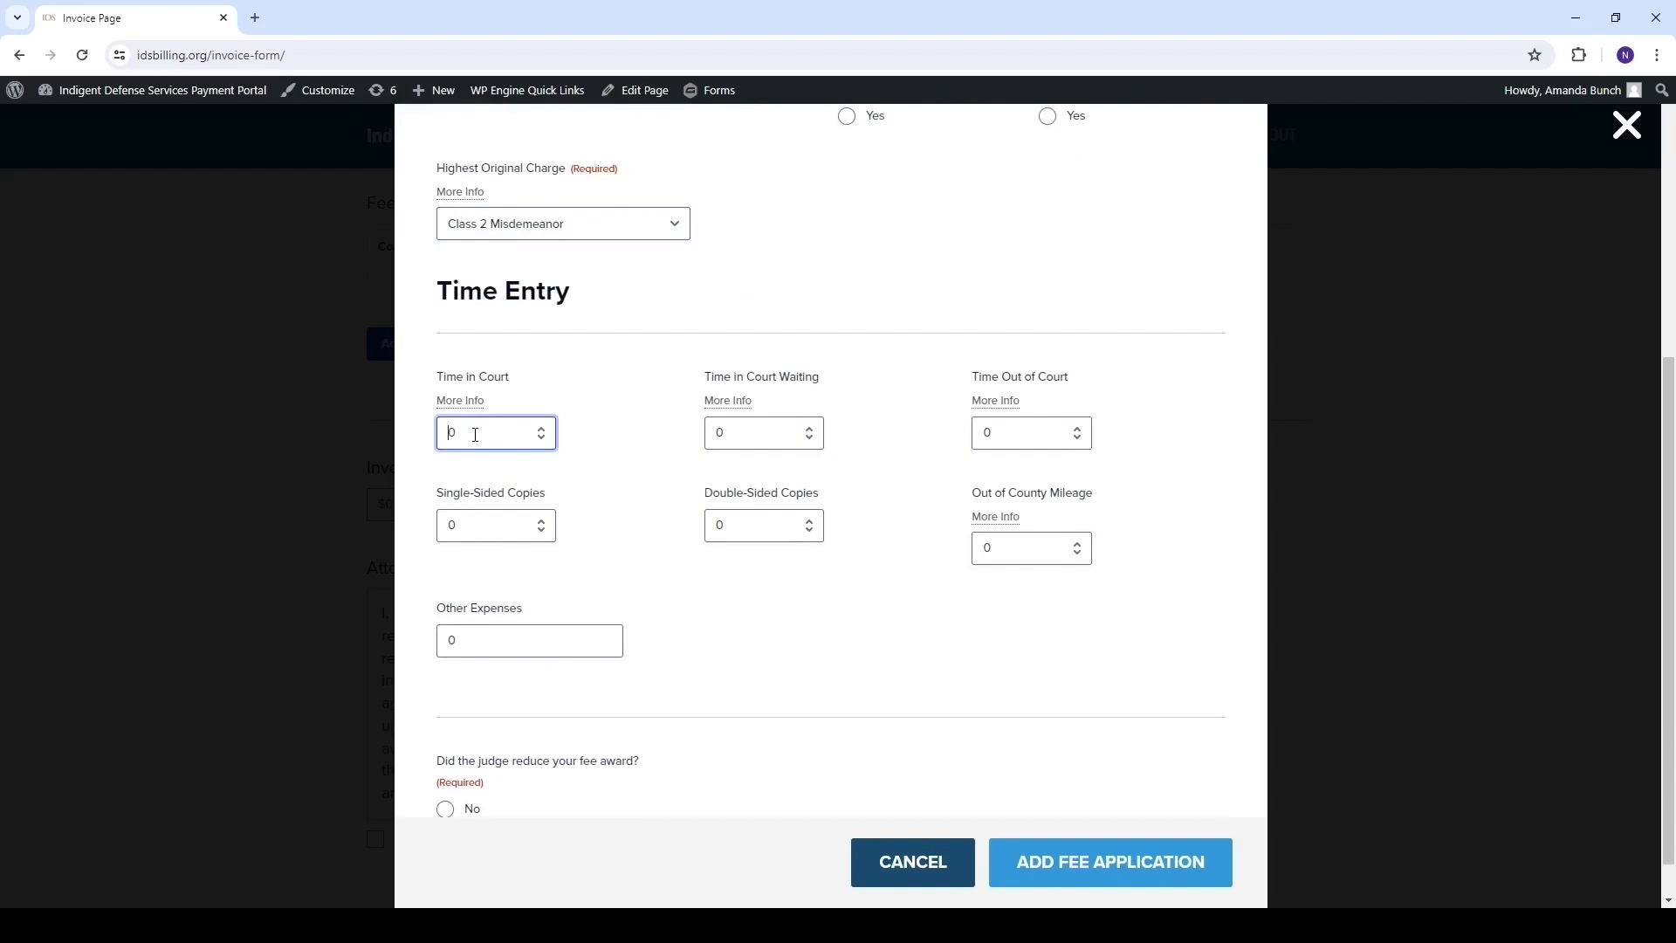
pyautogui.write('1.5')
pyautogui.click(717, 434)
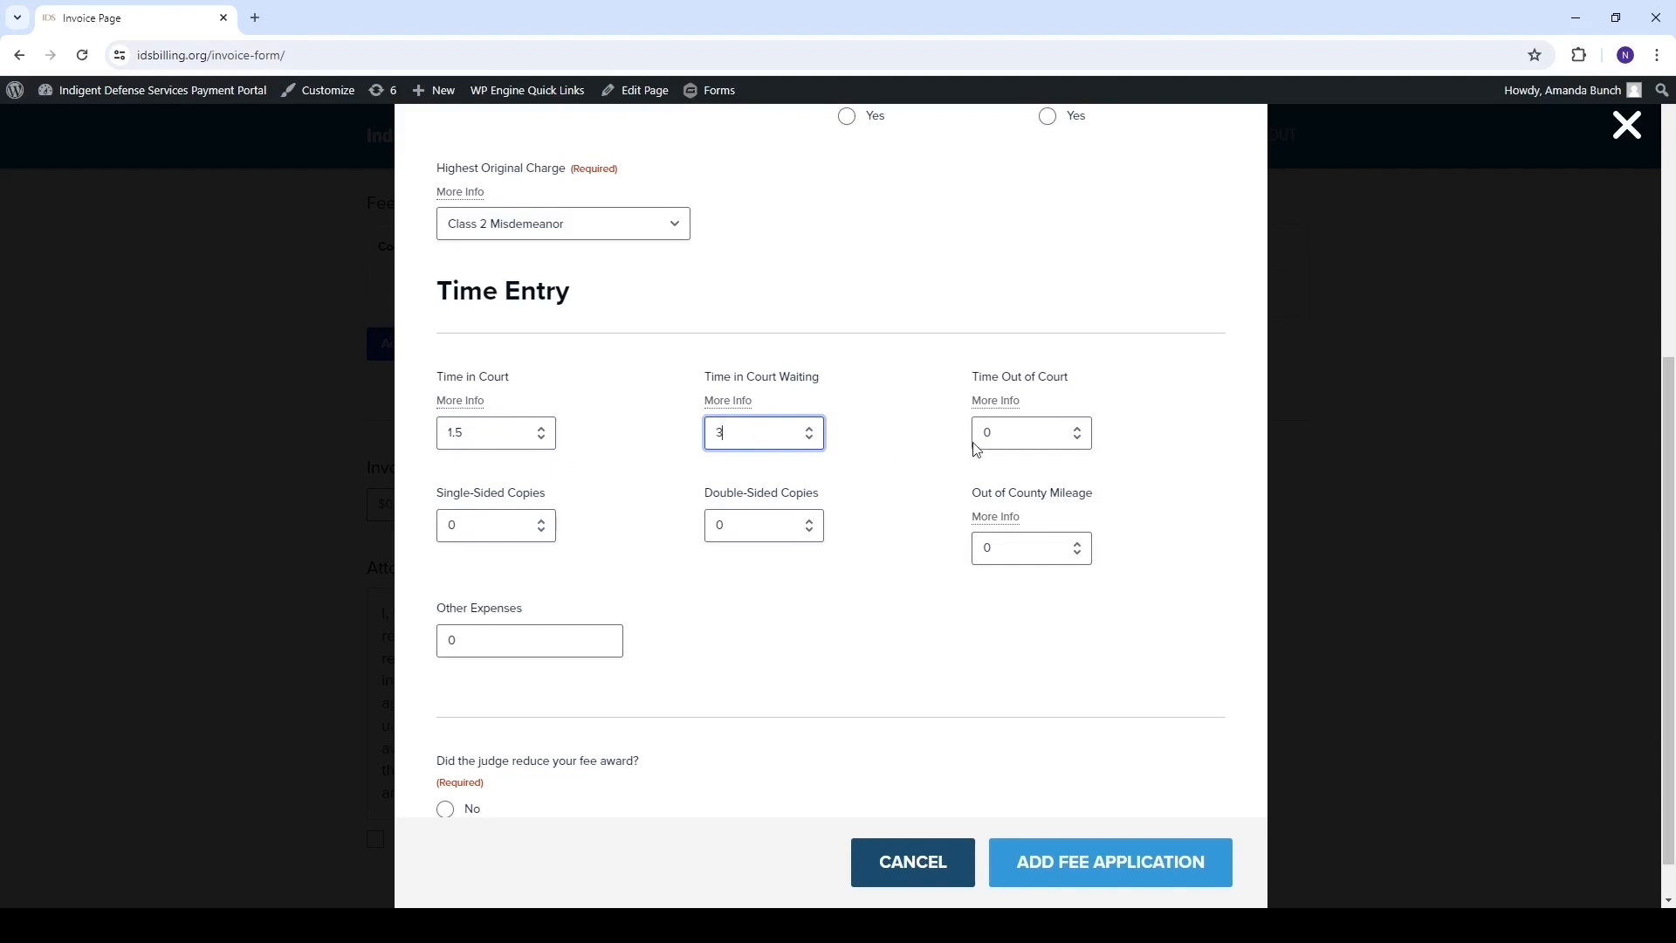
pyautogui.click(1007, 434)
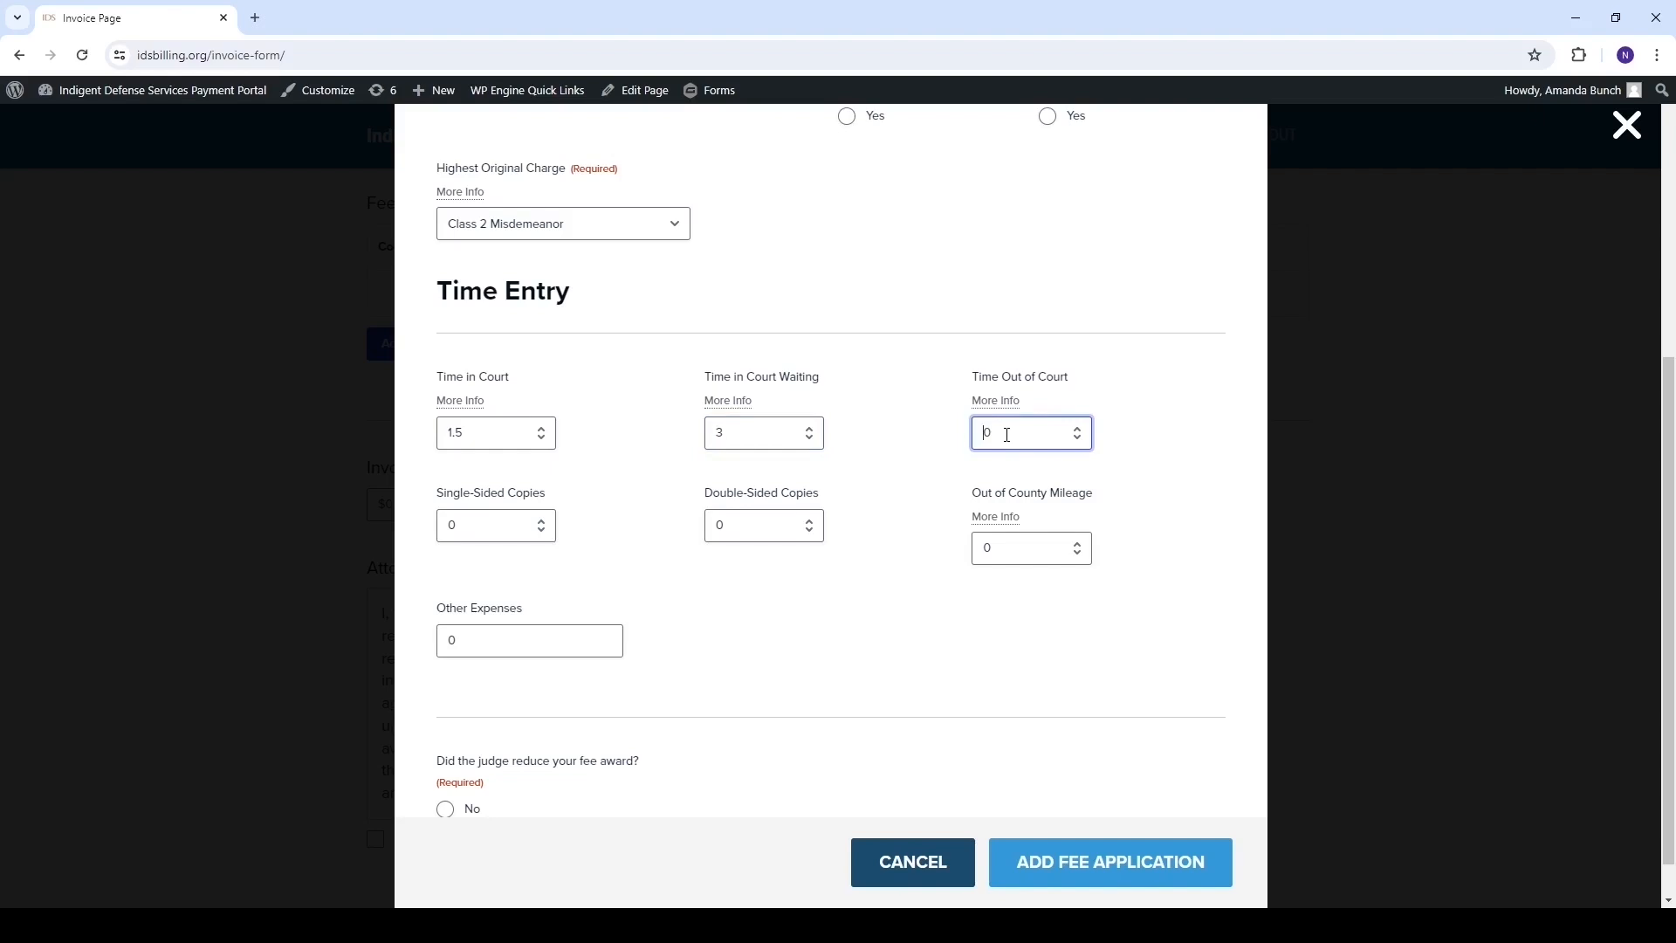
pyautogui.write('1')
# Mark no judge fee reduction and add the $357.50 application to the invoice.
pyautogui.scroll(-1, 669, 609)
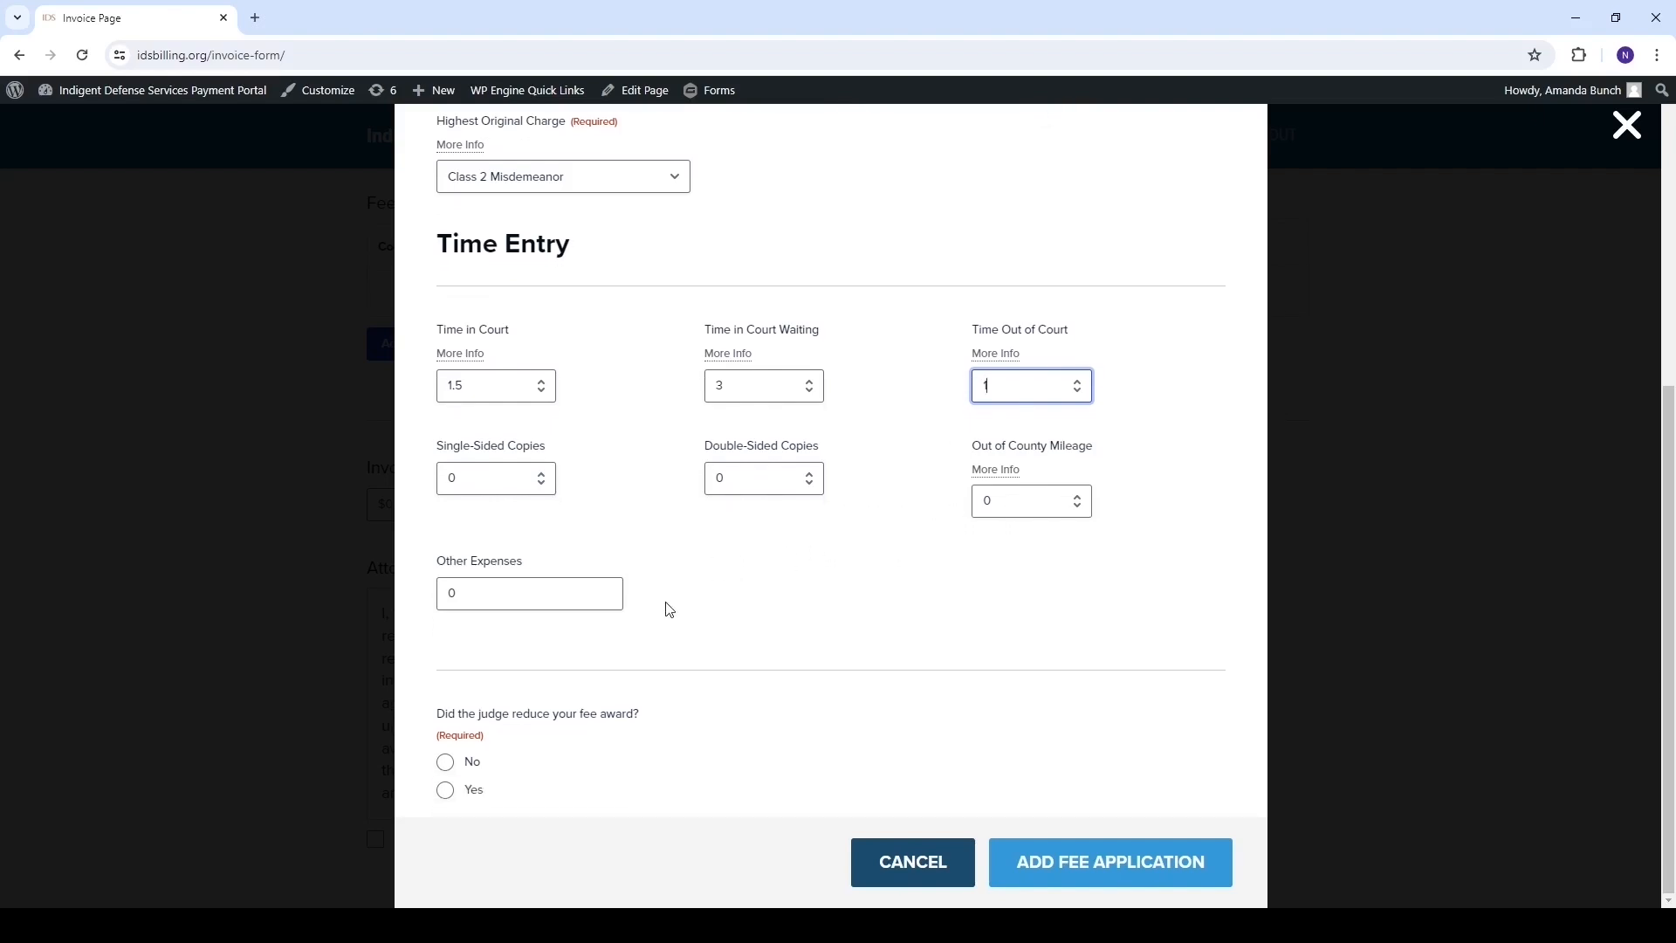
pyautogui.click(445, 763)
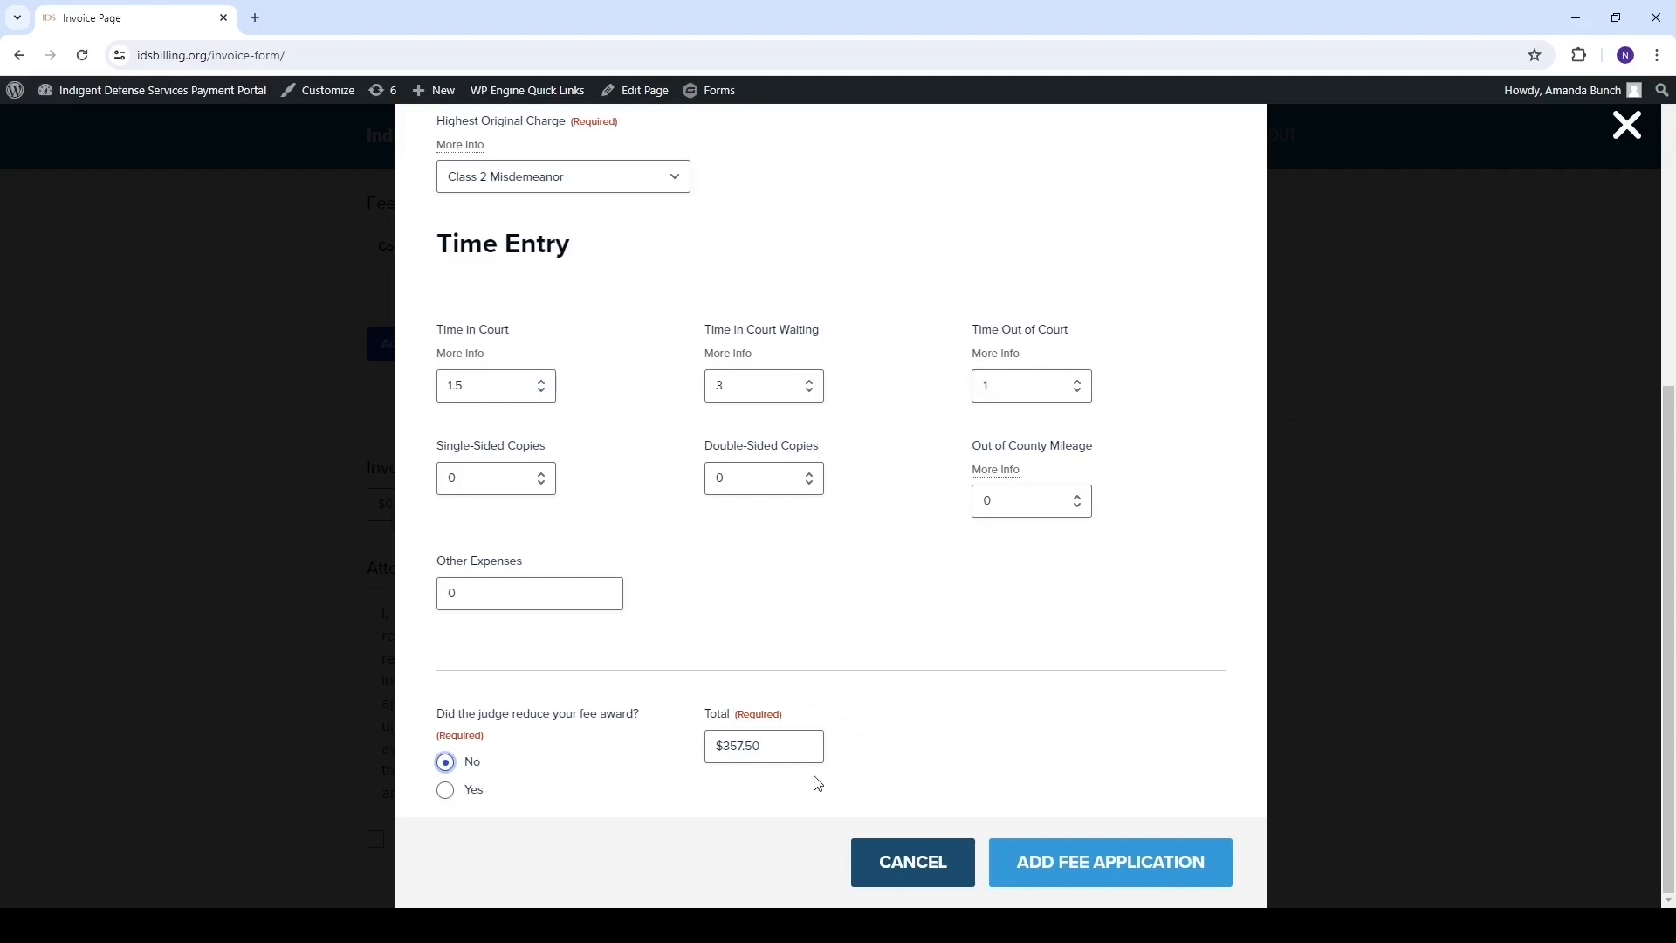
pyautogui.click(1075, 867)
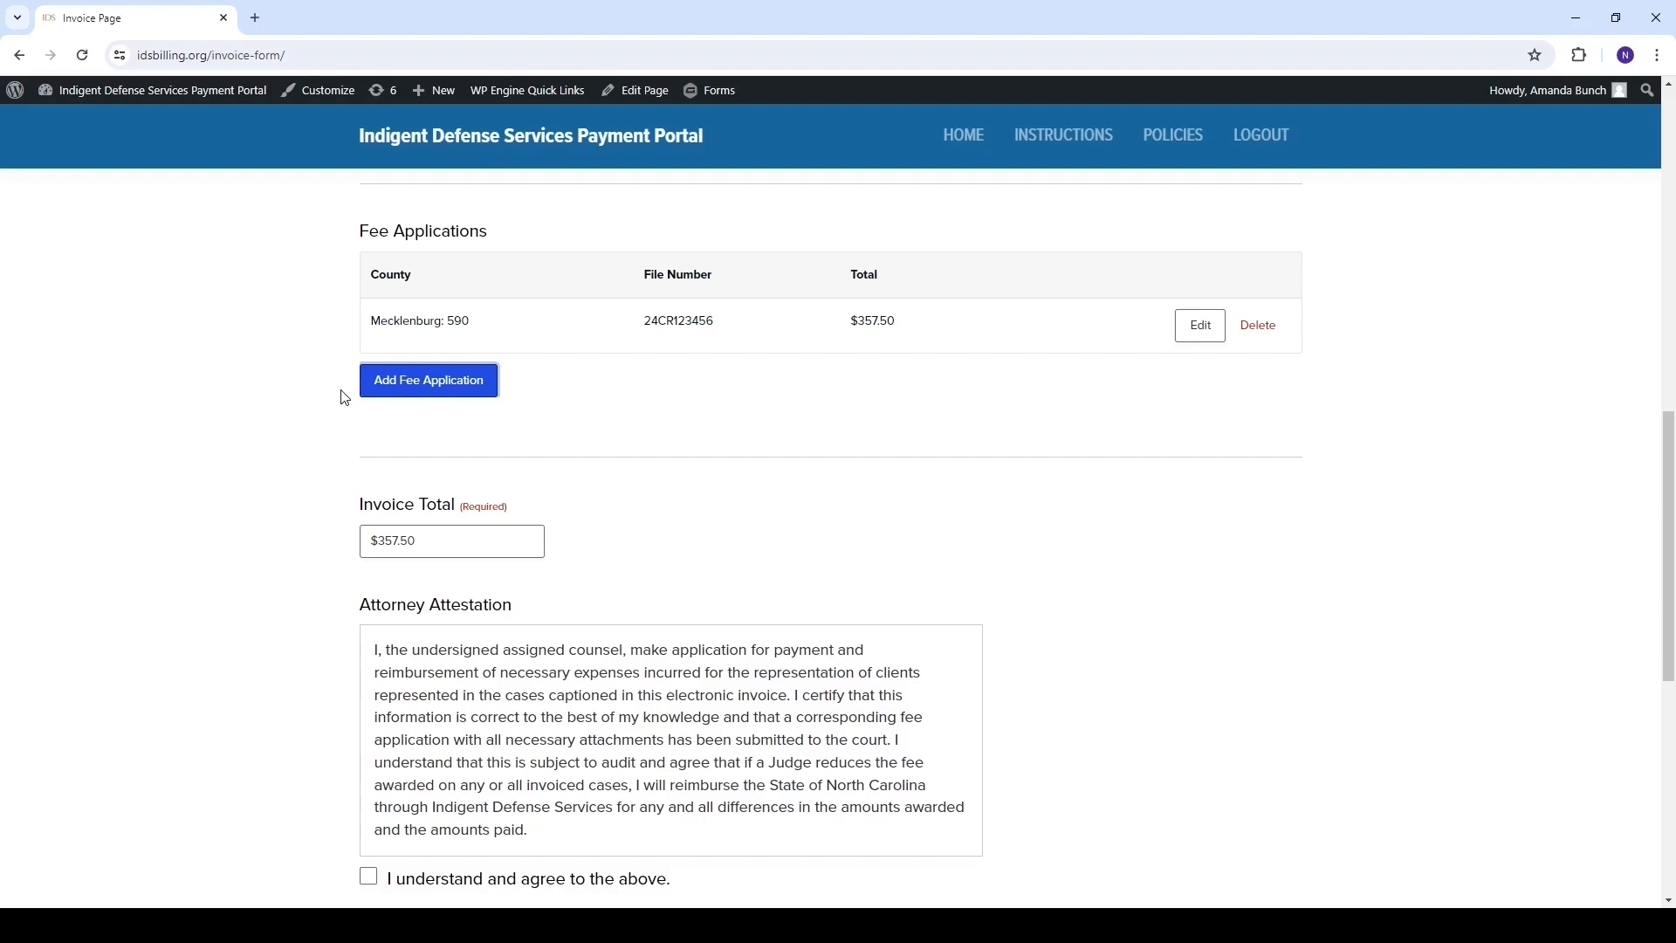
# Open a blank second fee application from below the Fee Applications table.
pyautogui.click(388, 384)
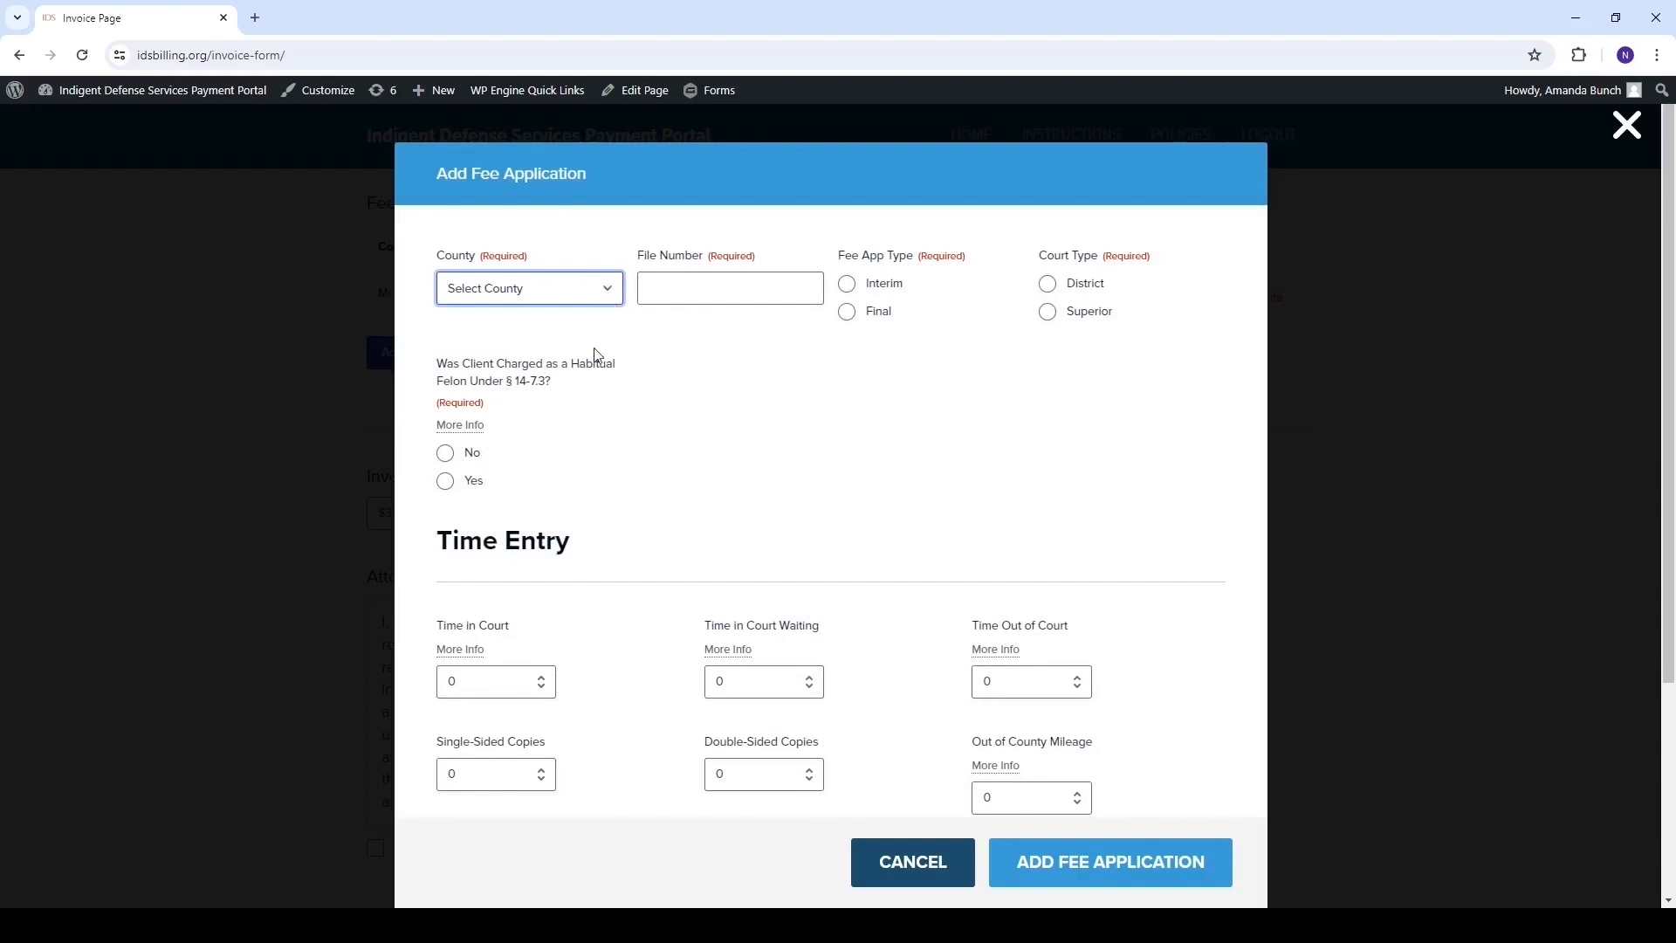
# Enter Mecklenburg: 590, file 24CR123457, Final, with disposition date 4/4/2024.
pyautogui.click(543, 499)
pyautogui.click(666, 287)
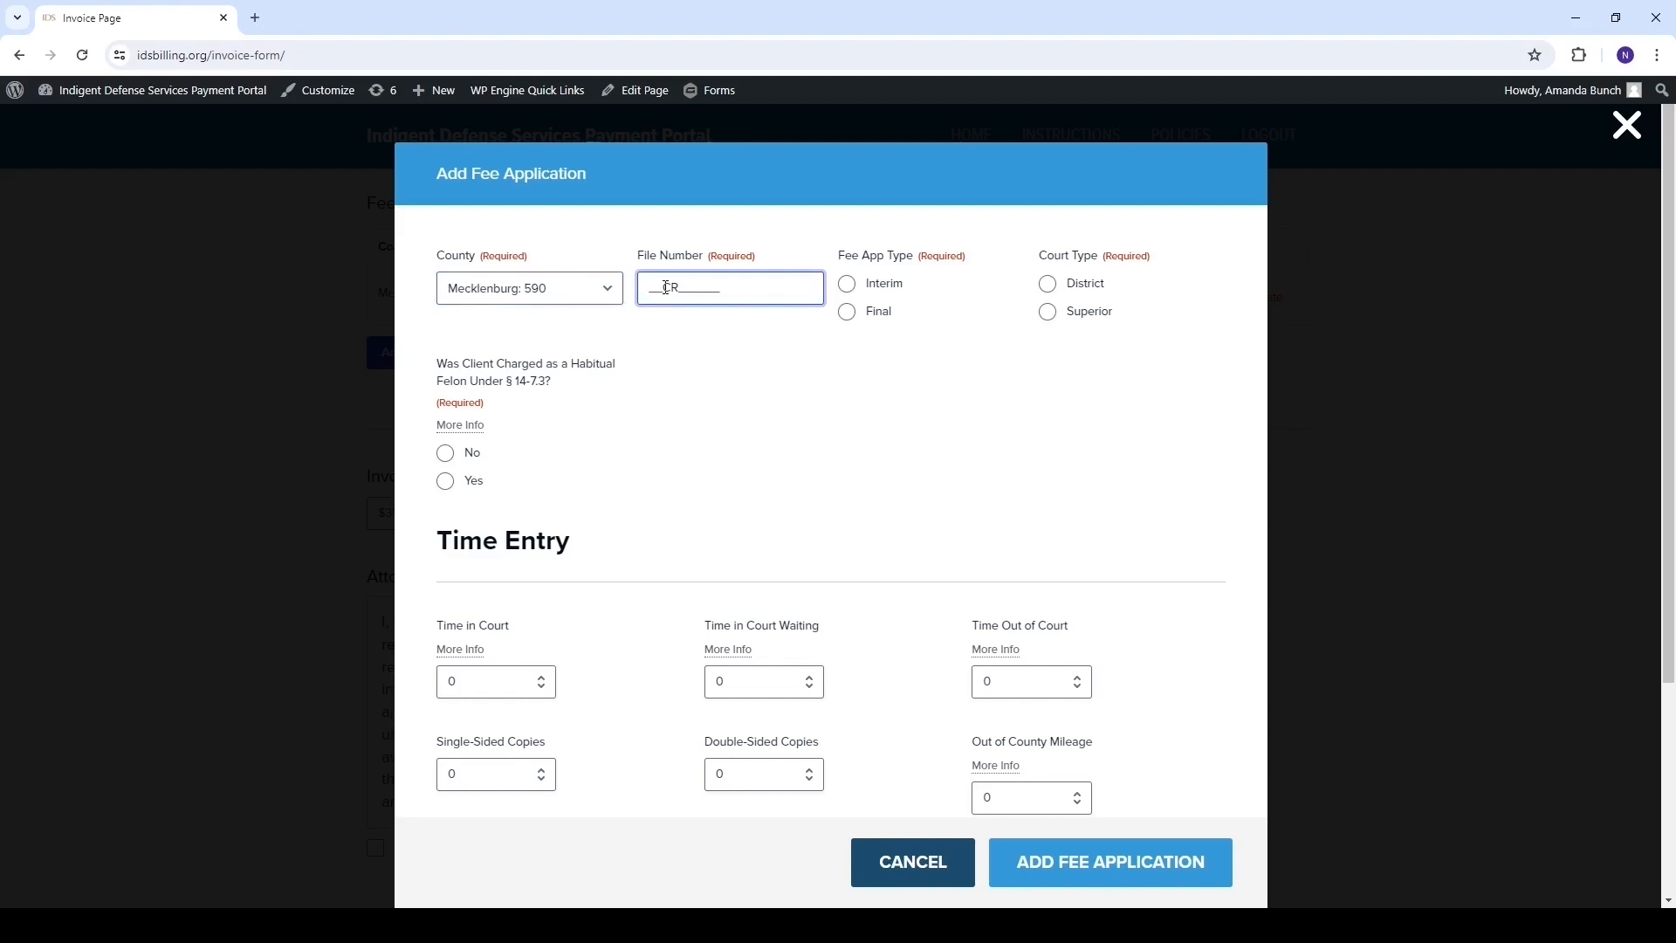
pyautogui.write('24CR123457')
pyautogui.click(849, 316)
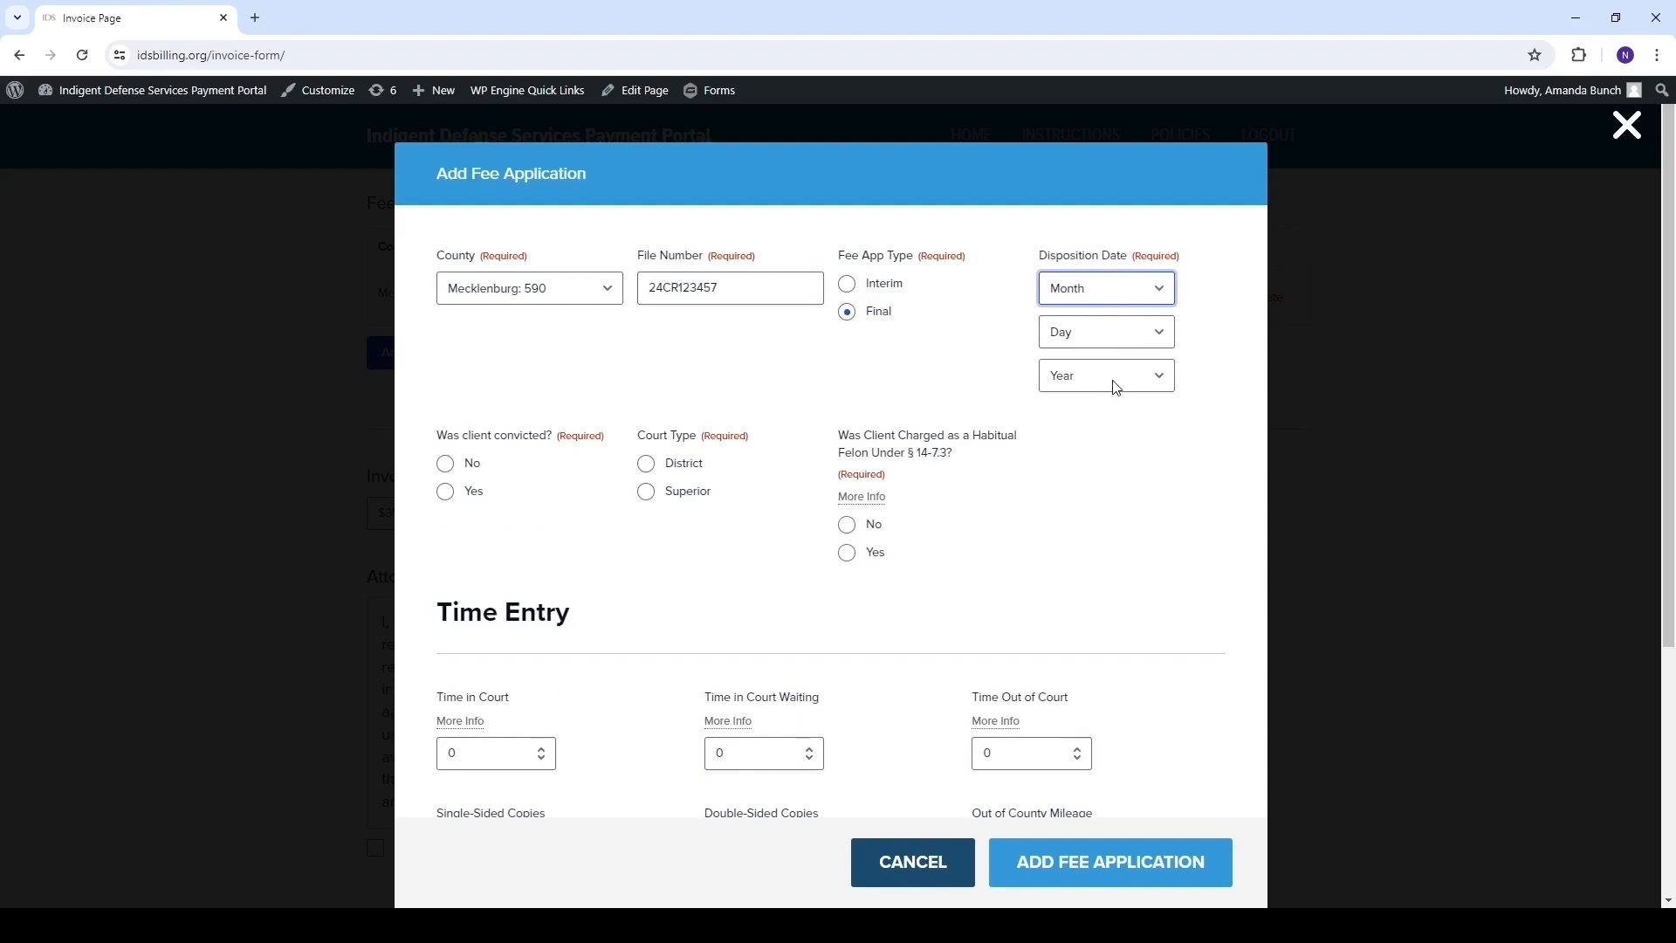
pyautogui.press('4')
pyautogui.click(1156, 333)
pyautogui.press('4')
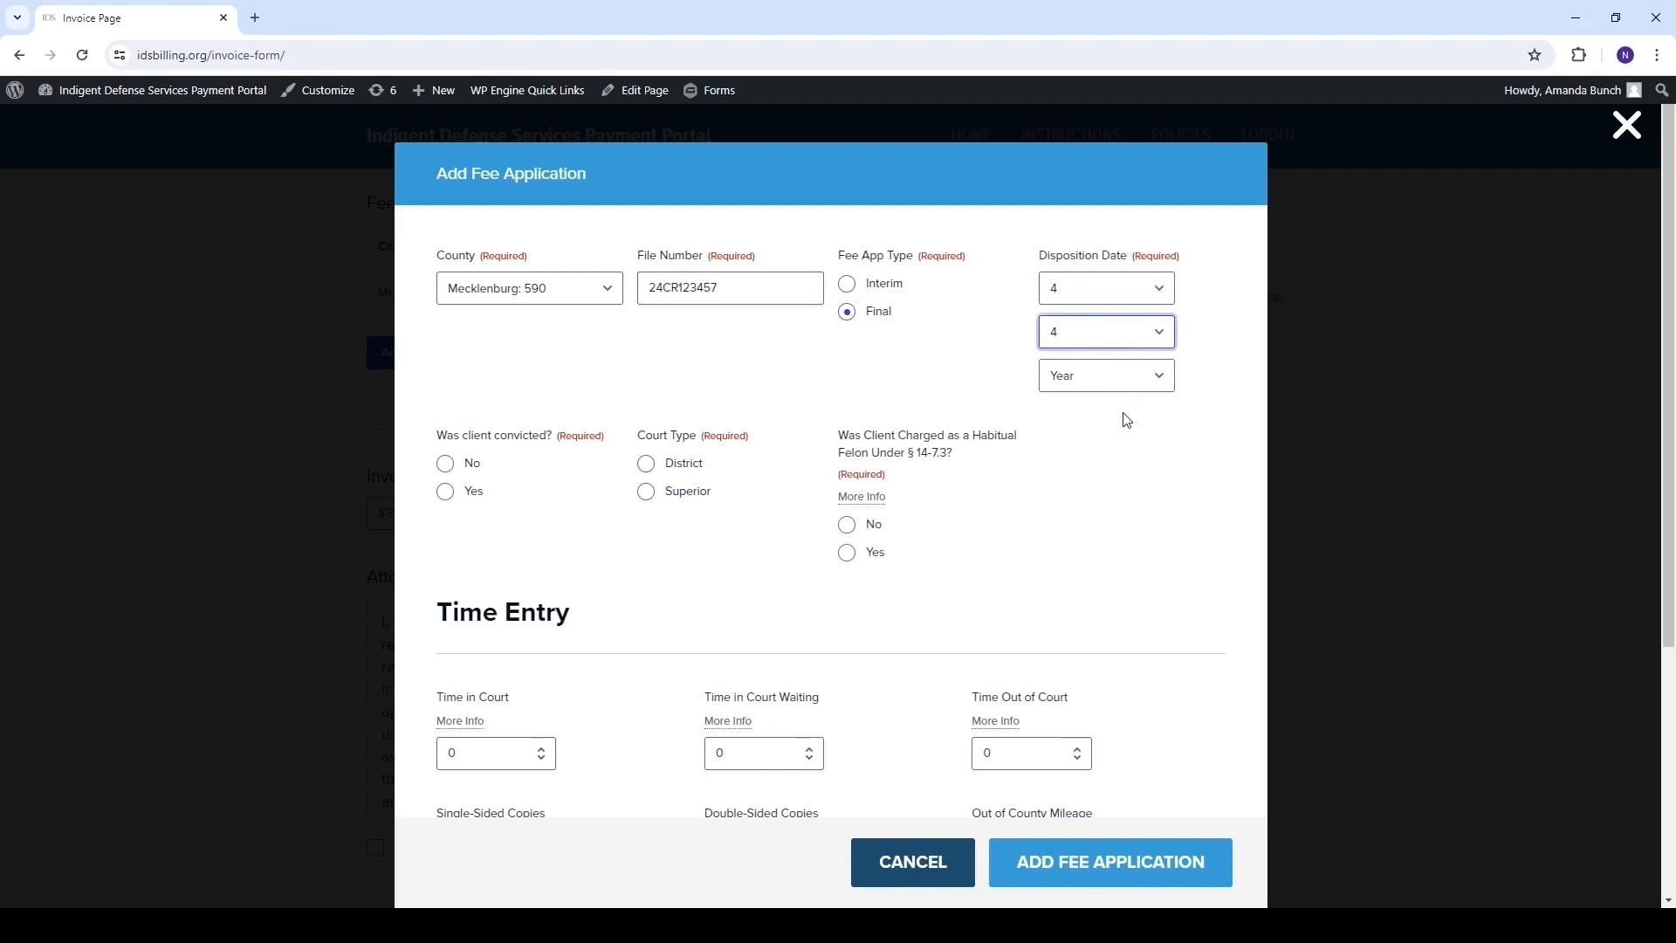
pyautogui.click(1164, 377)
pyautogui.write('2024')
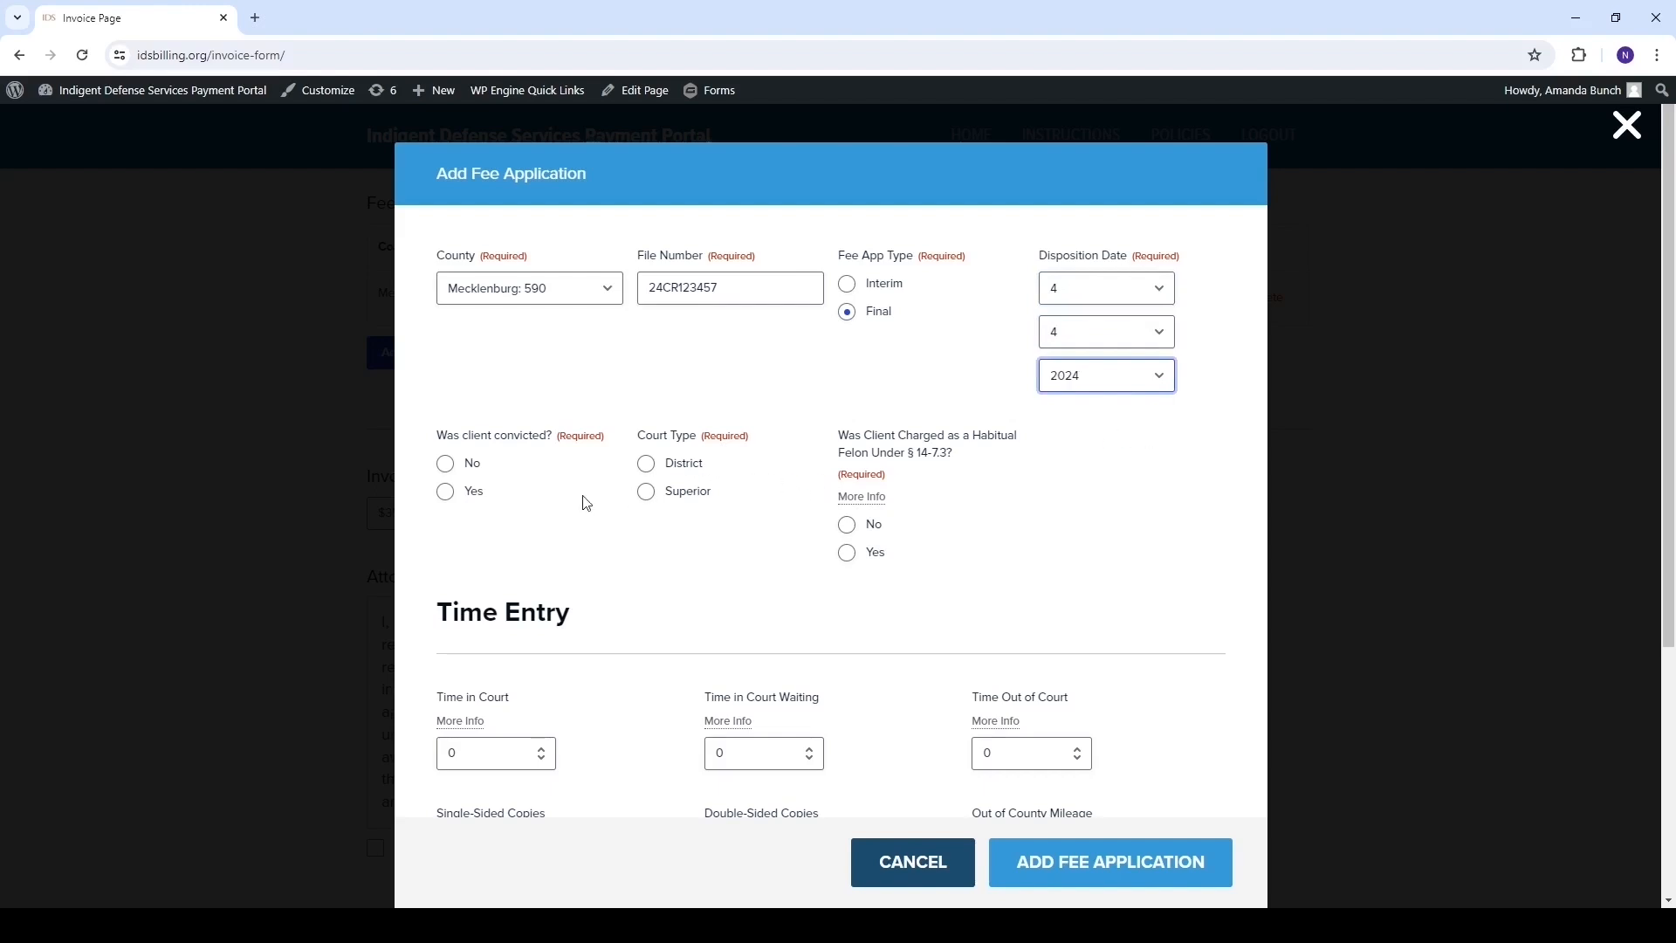
# Answer convicted, District court, no to both habitual felon questions, with DWI as highest charge.
pyautogui.click(452, 494)
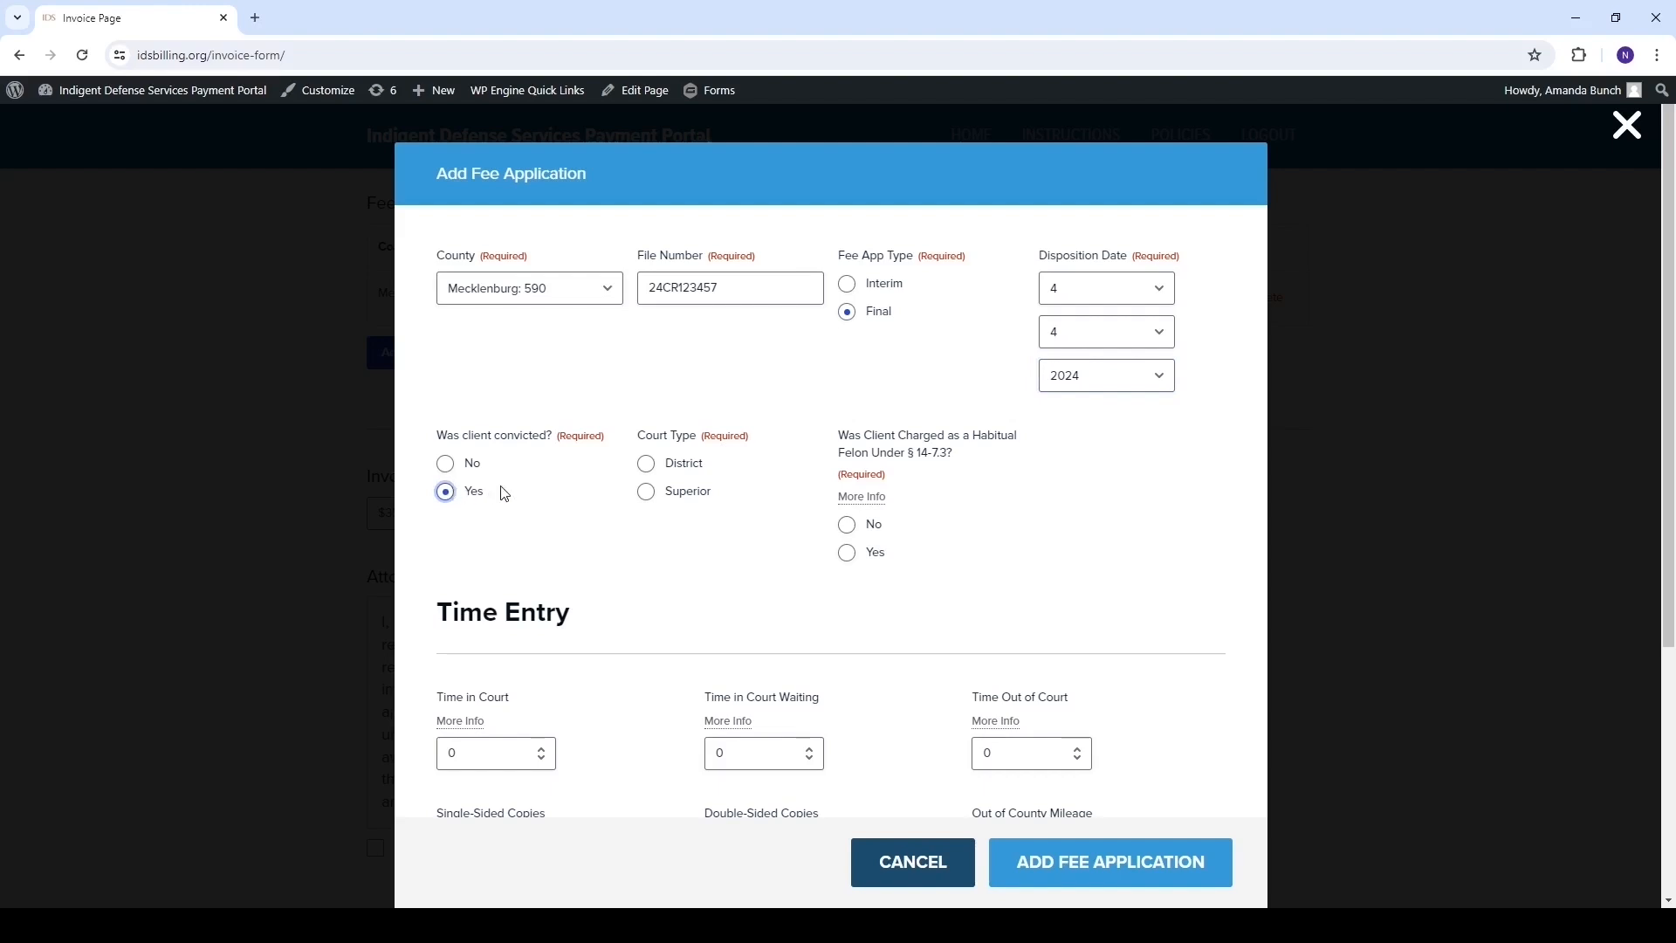
pyautogui.click(648, 467)
pyautogui.click(850, 524)
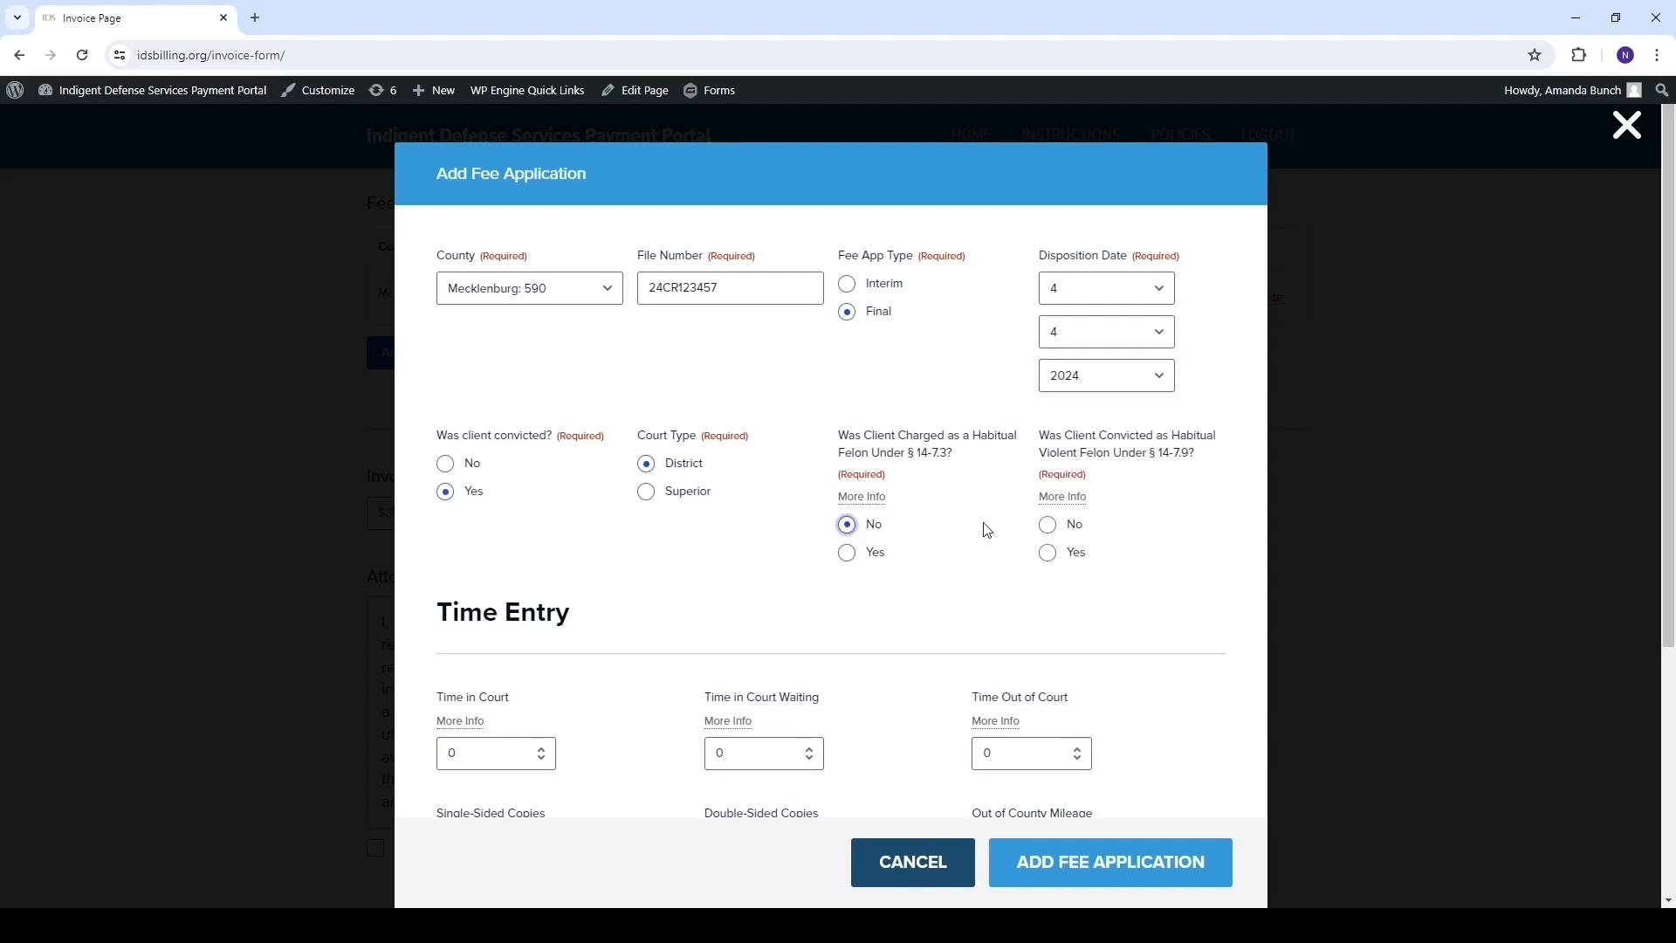
pyautogui.click(1051, 528)
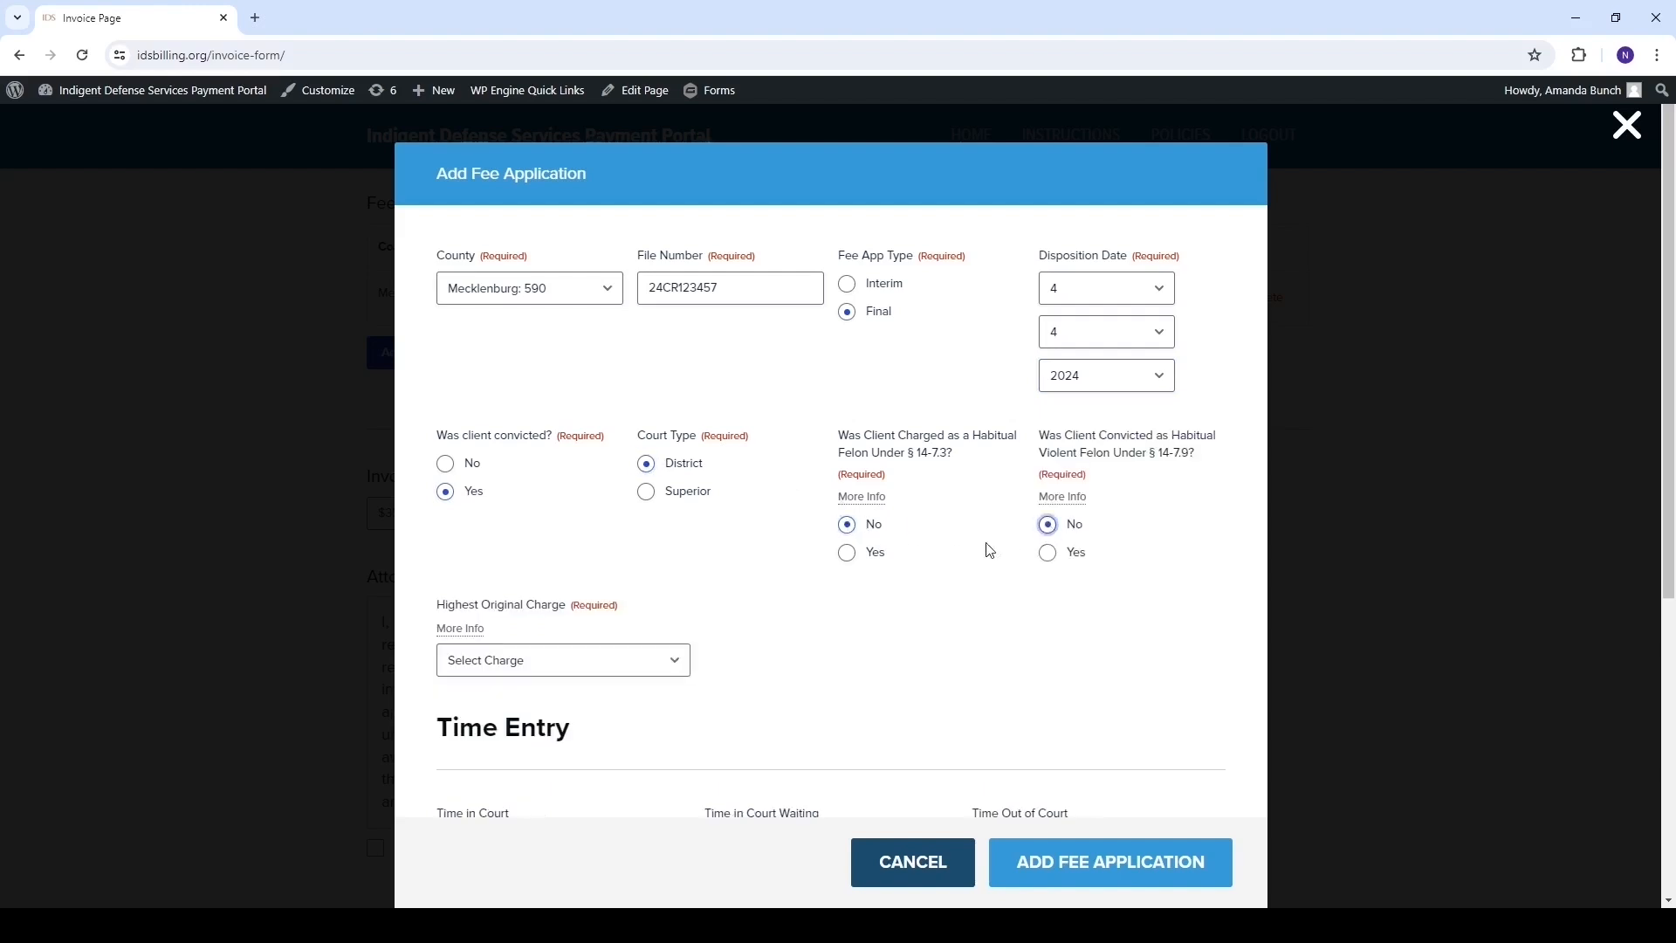
pyautogui.click(678, 665)
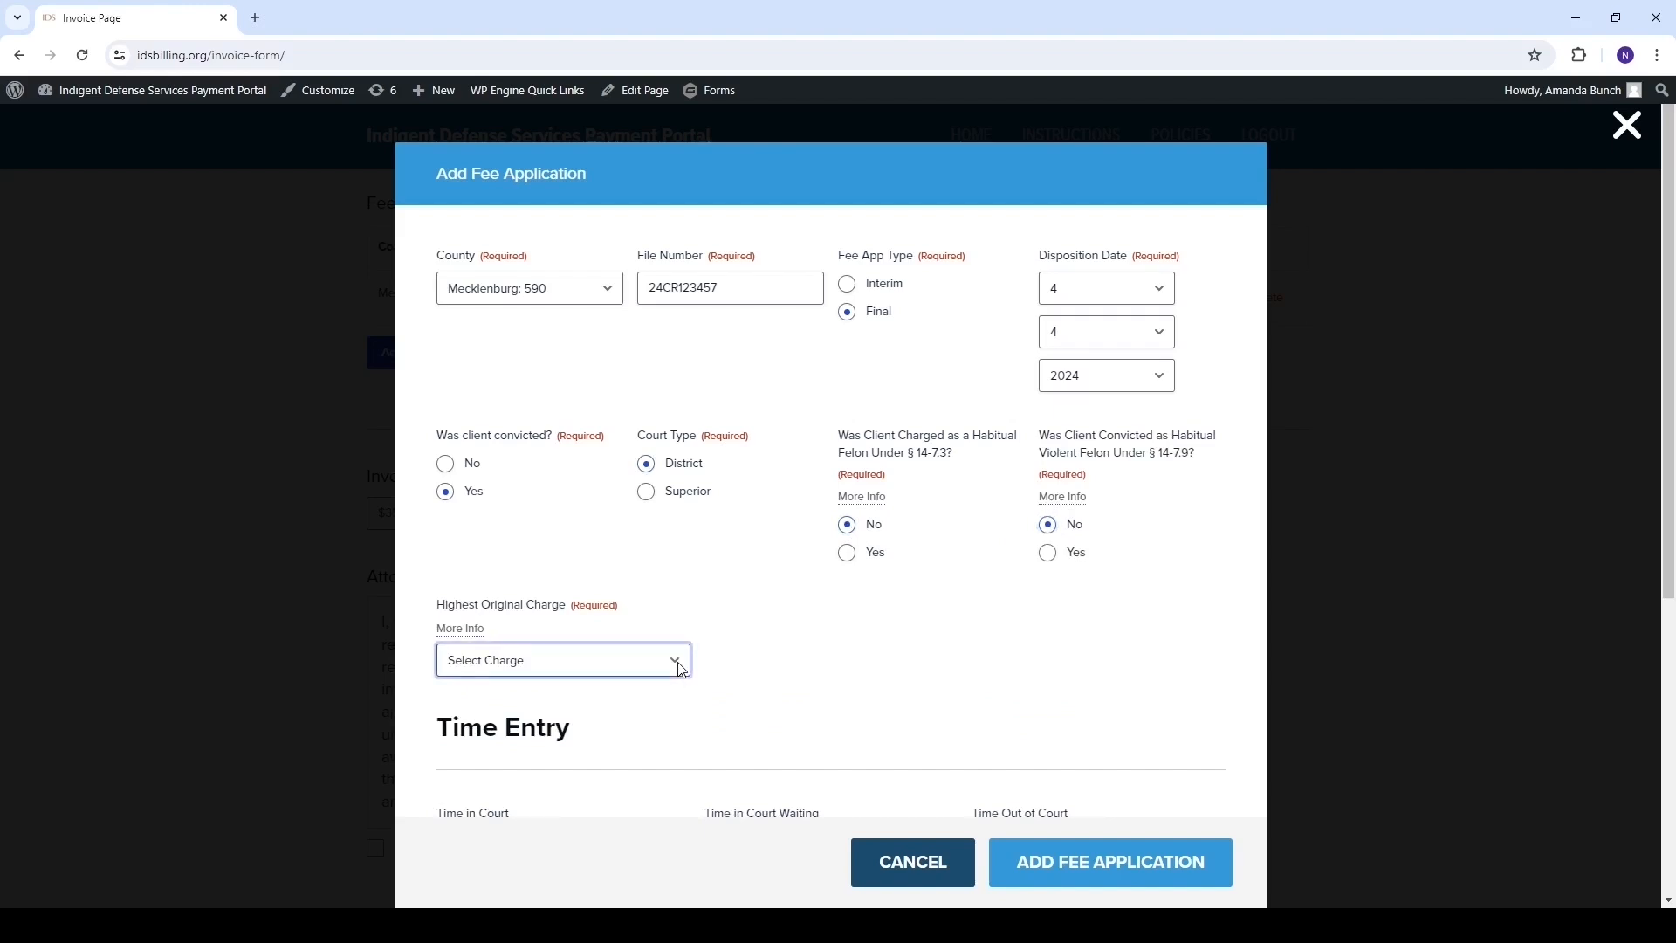
pyautogui.click(586, 615)
# Enter 3 hours court waiting and 1.5 hours out of court, and mark no judge reduction.
pyautogui.scroll(-3, 834, 630)
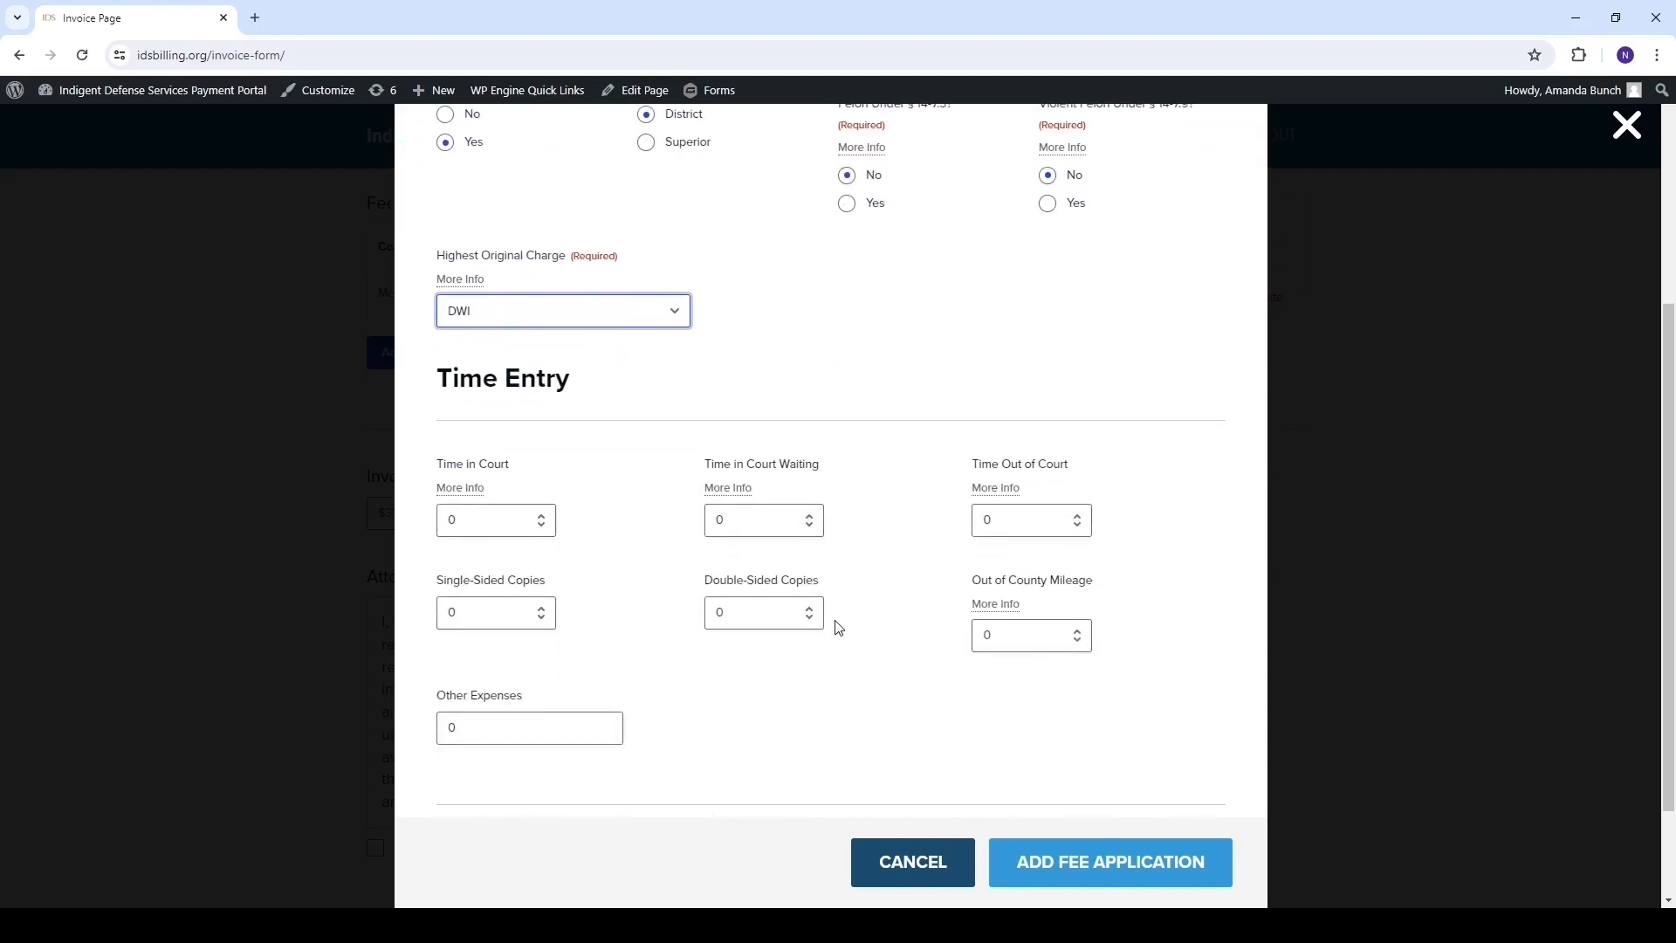
pyautogui.click(463, 519)
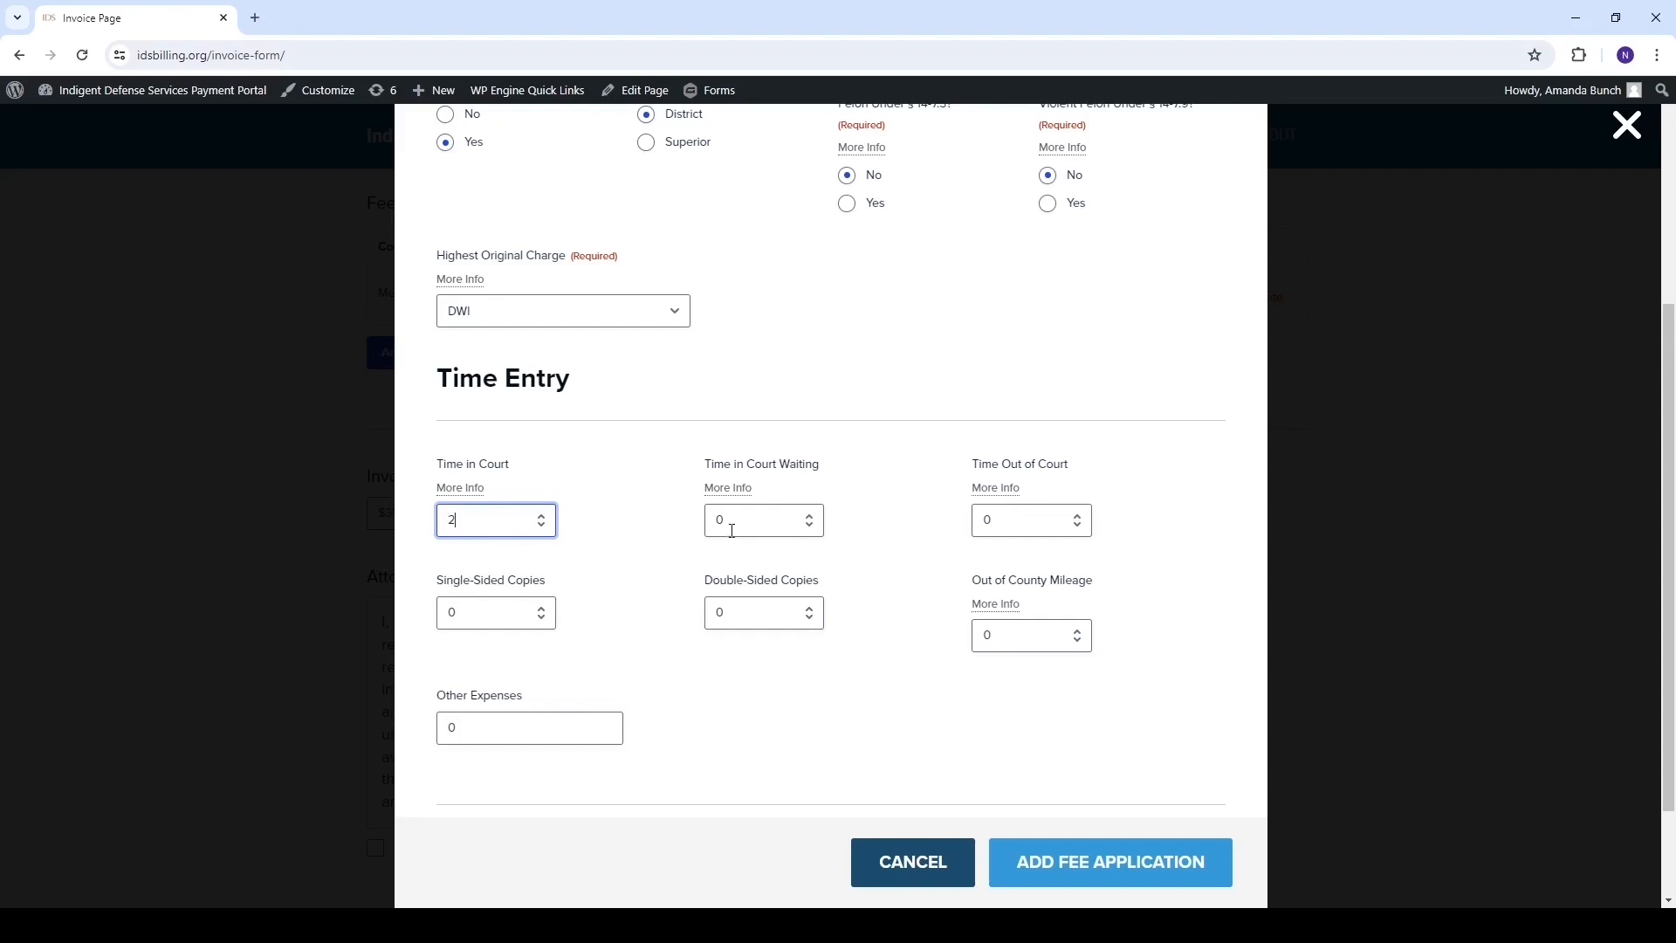
pyautogui.click(756, 515)
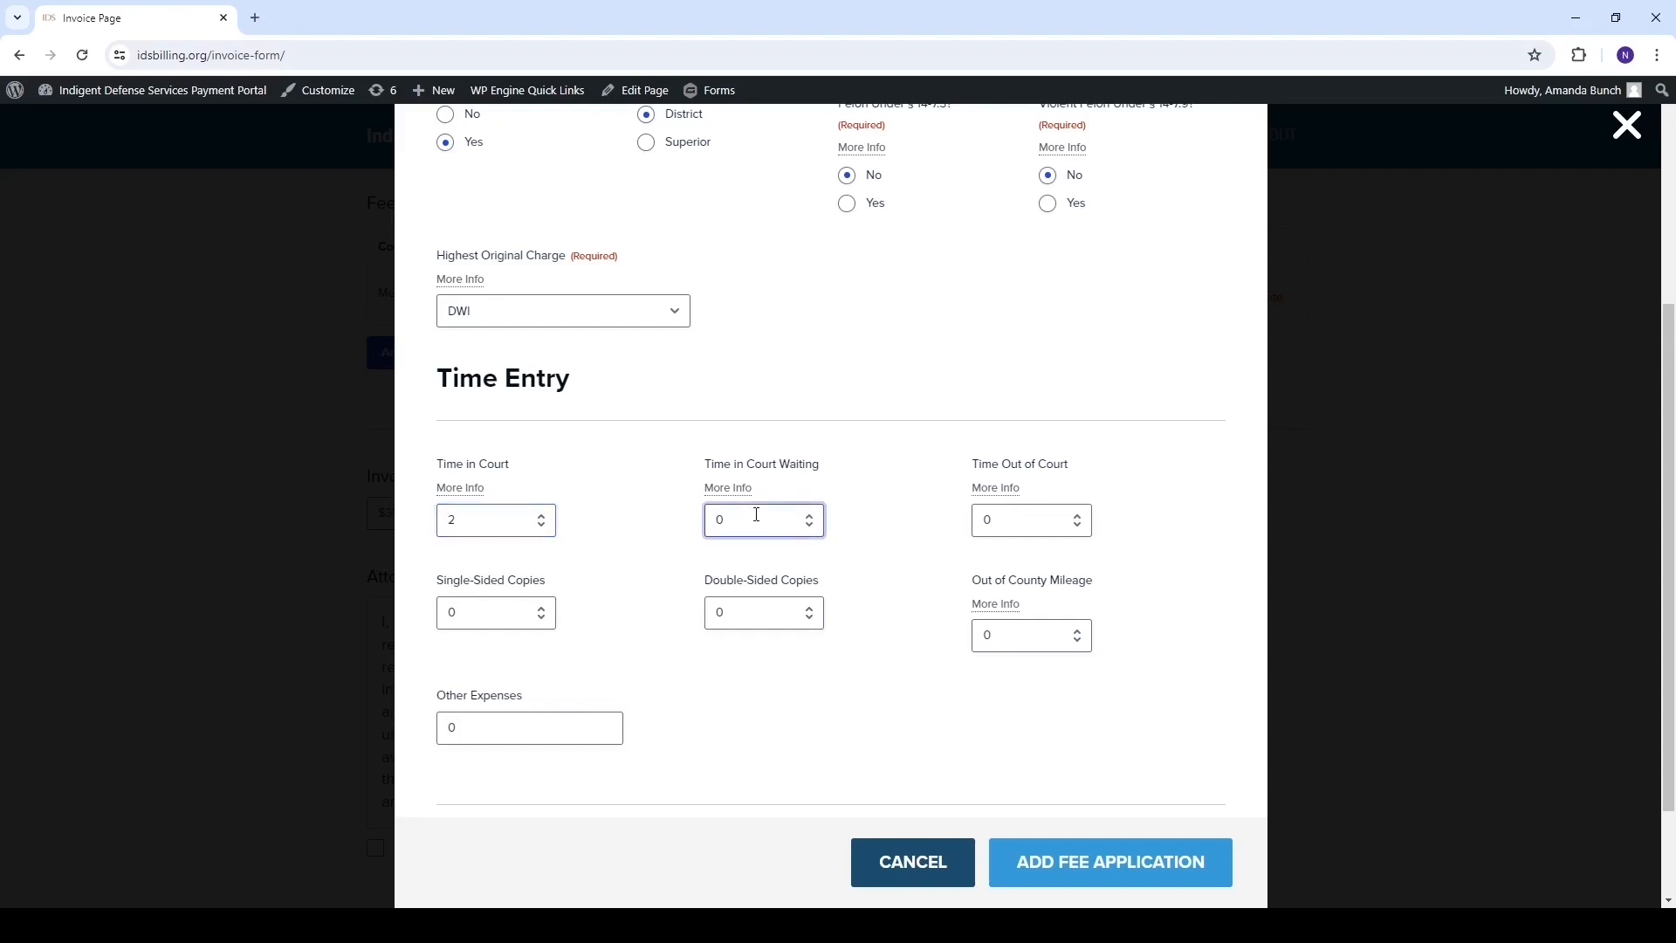
pyautogui.write('3')
pyautogui.click(1012, 519)
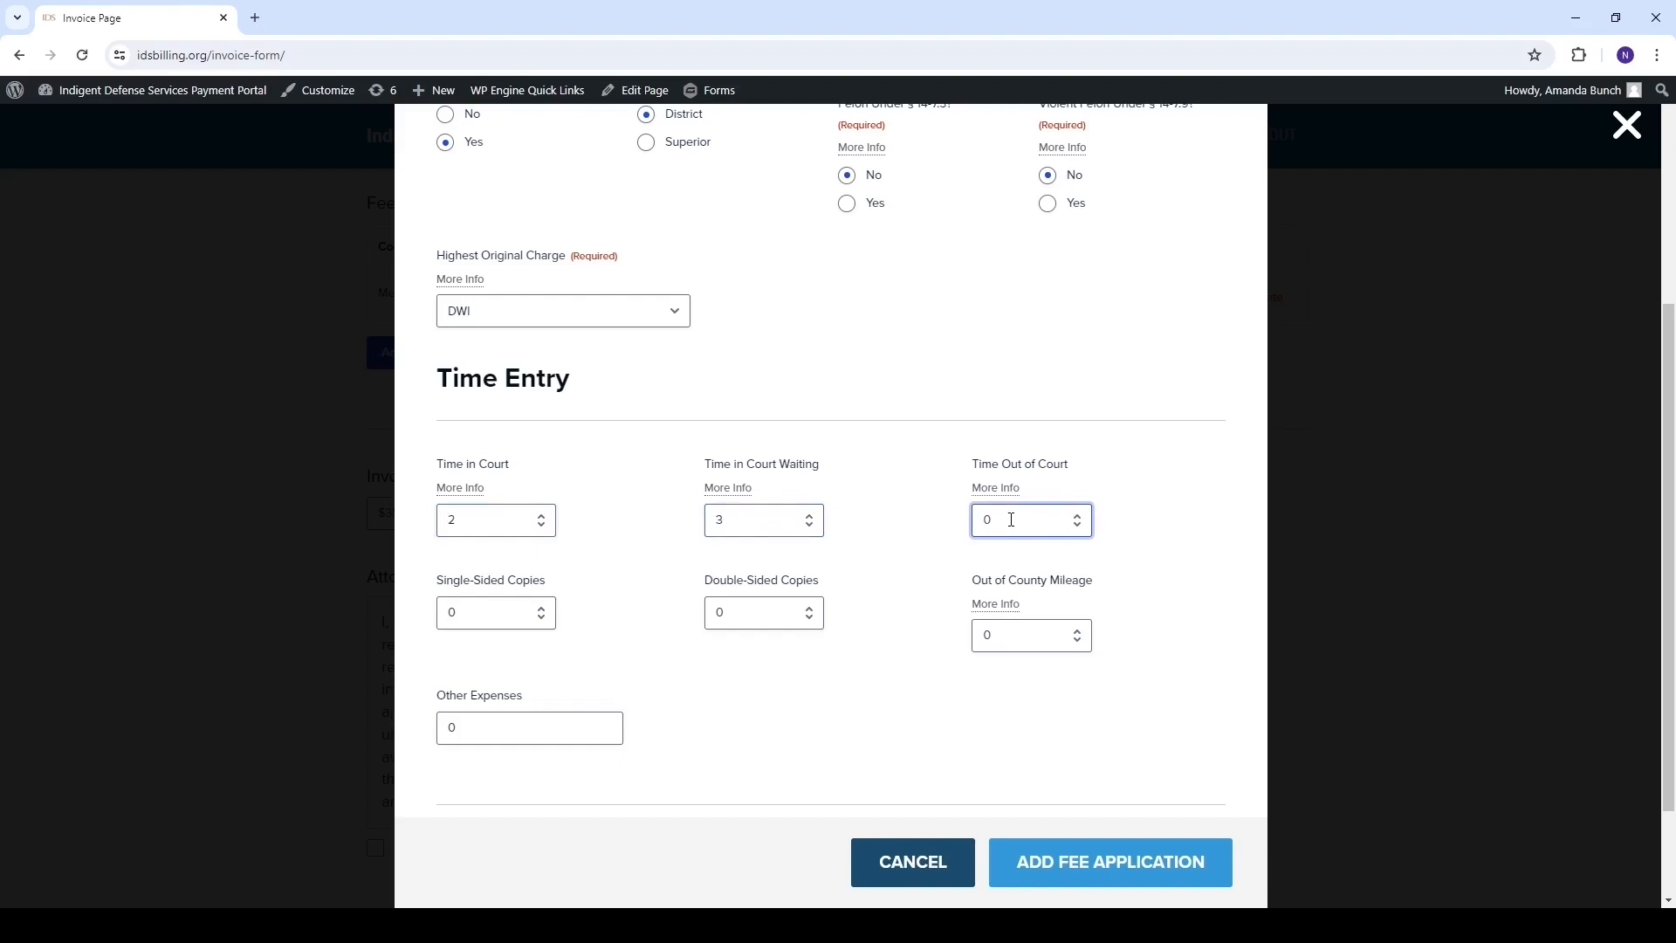
pyautogui.write('1.5')
pyautogui.scroll(-2, 1043, 814)
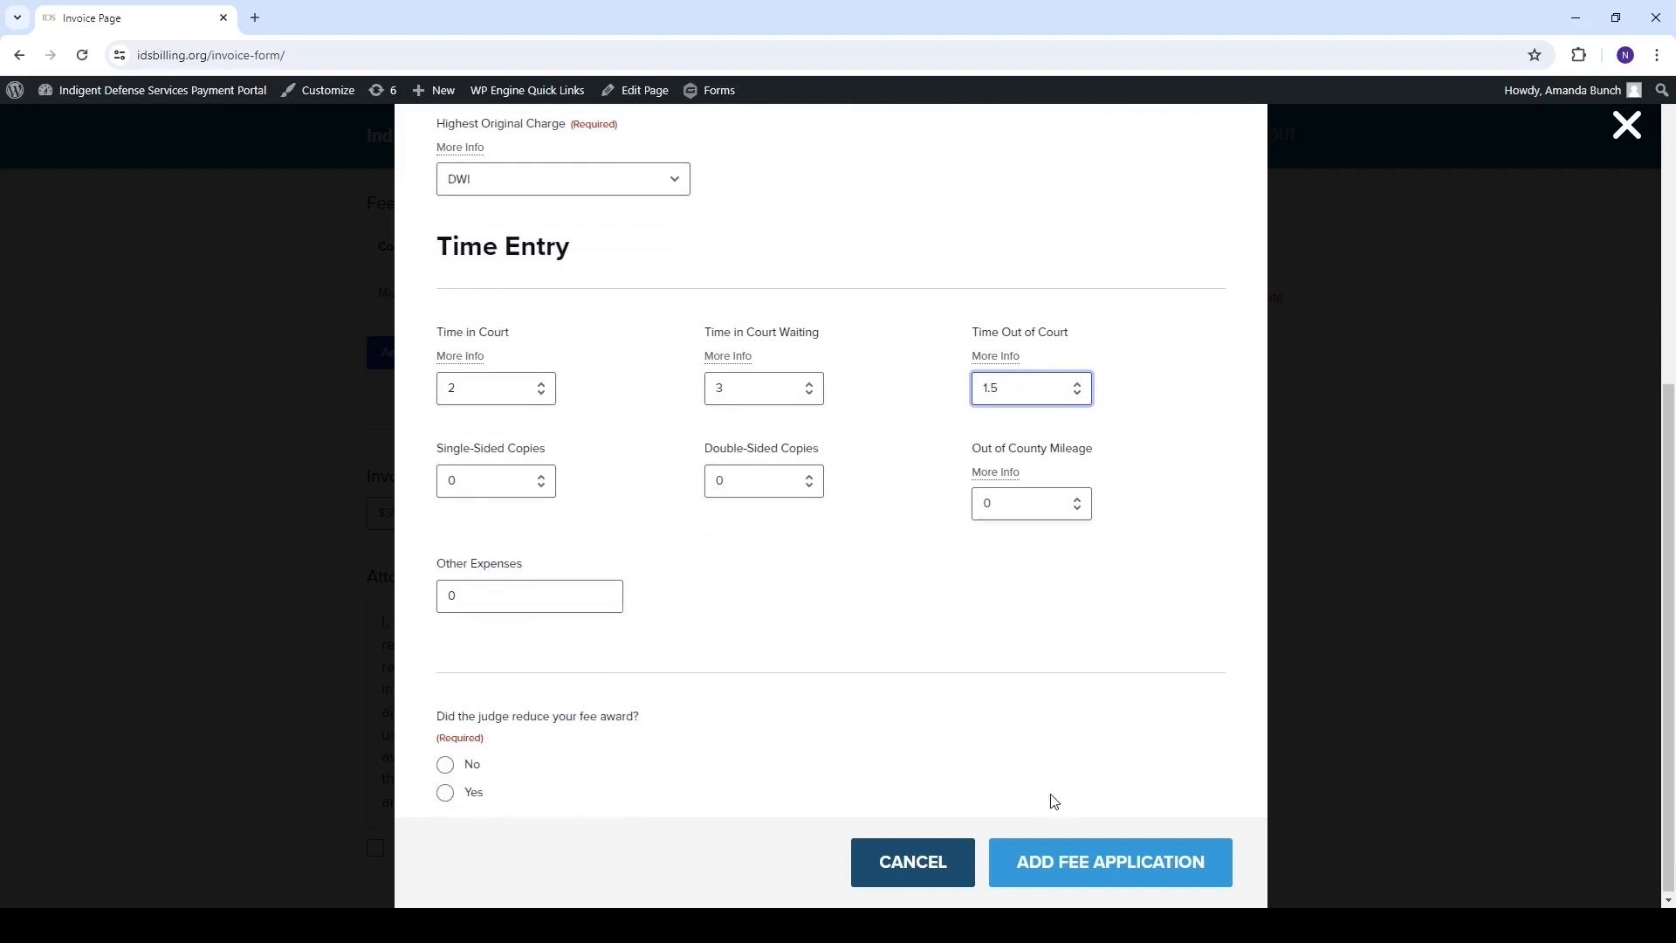
pyautogui.click(446, 764)
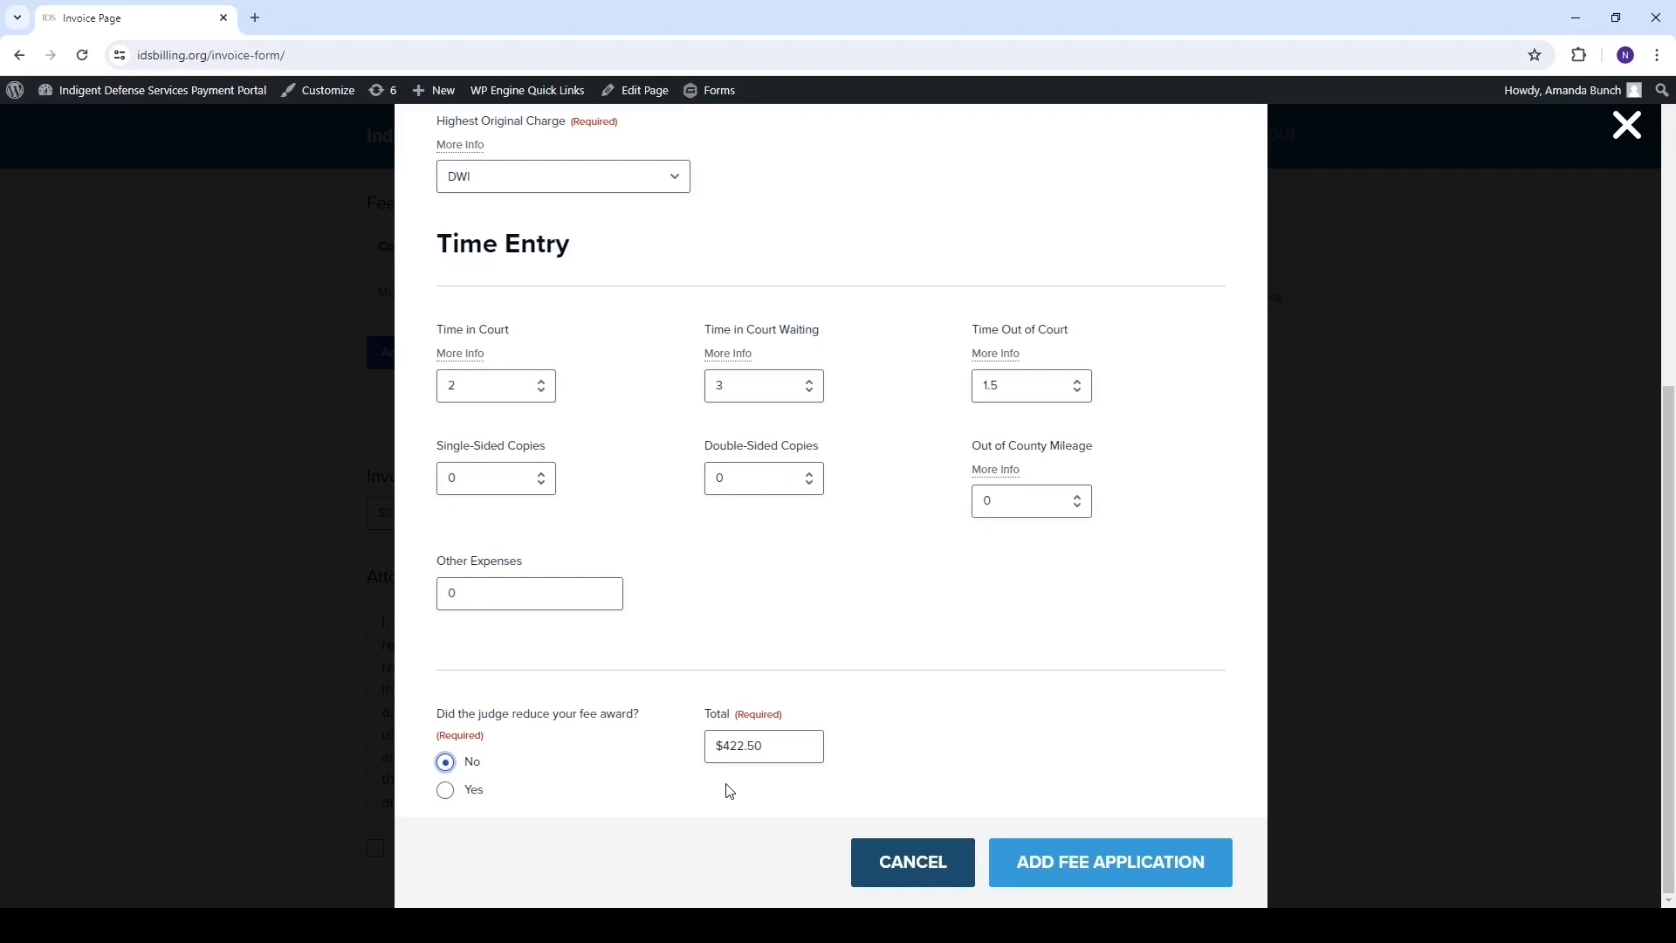
# Save the 24CR123457 application at $422.50 and start a third fee application.
pyautogui.click(1079, 873)
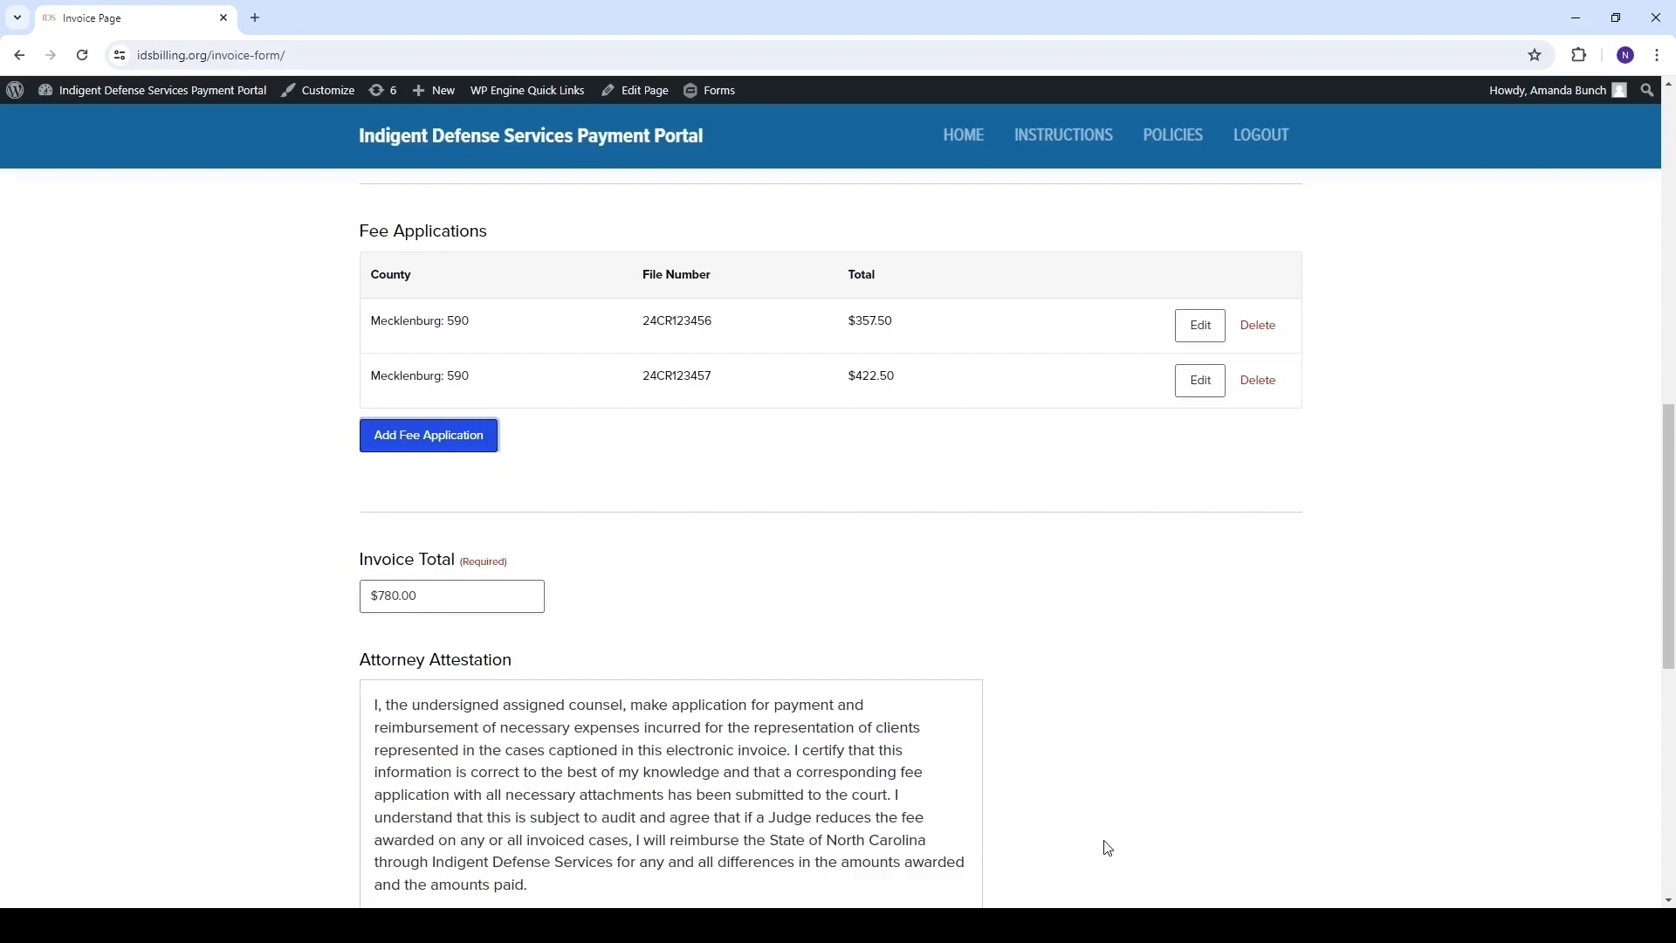
pyautogui.click(420, 449)
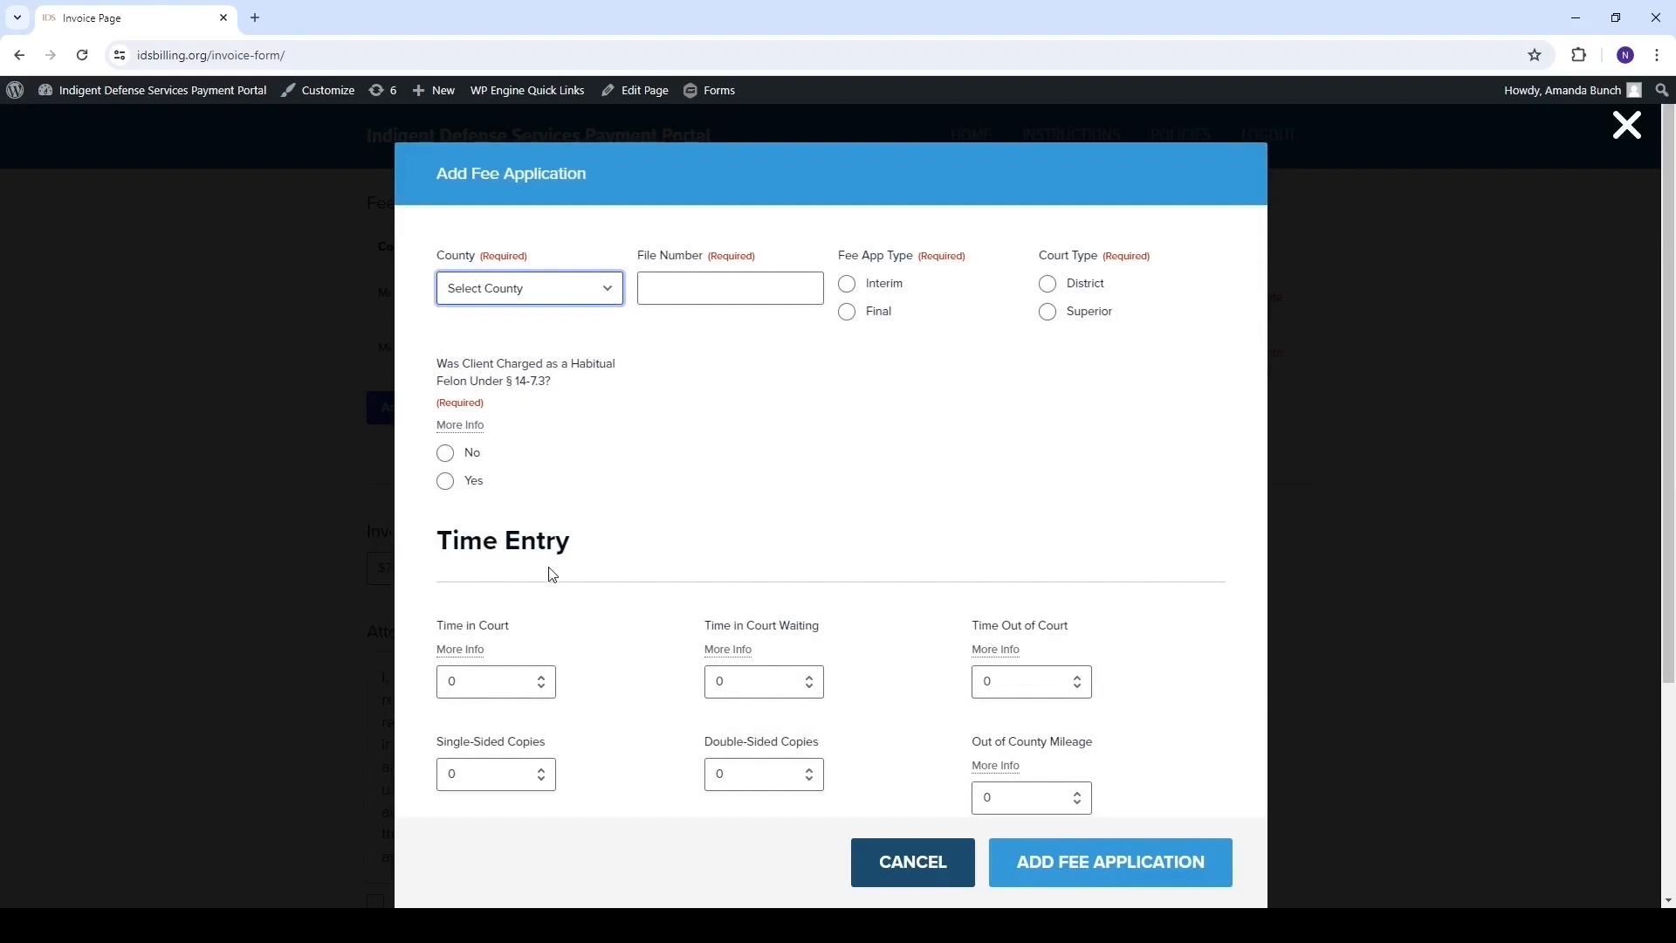
# Enter Wake: 910, file 24CR123458, Final, with disposition date 3/1/2024.
pyautogui.press('w')
pyautogui.click(659, 289)
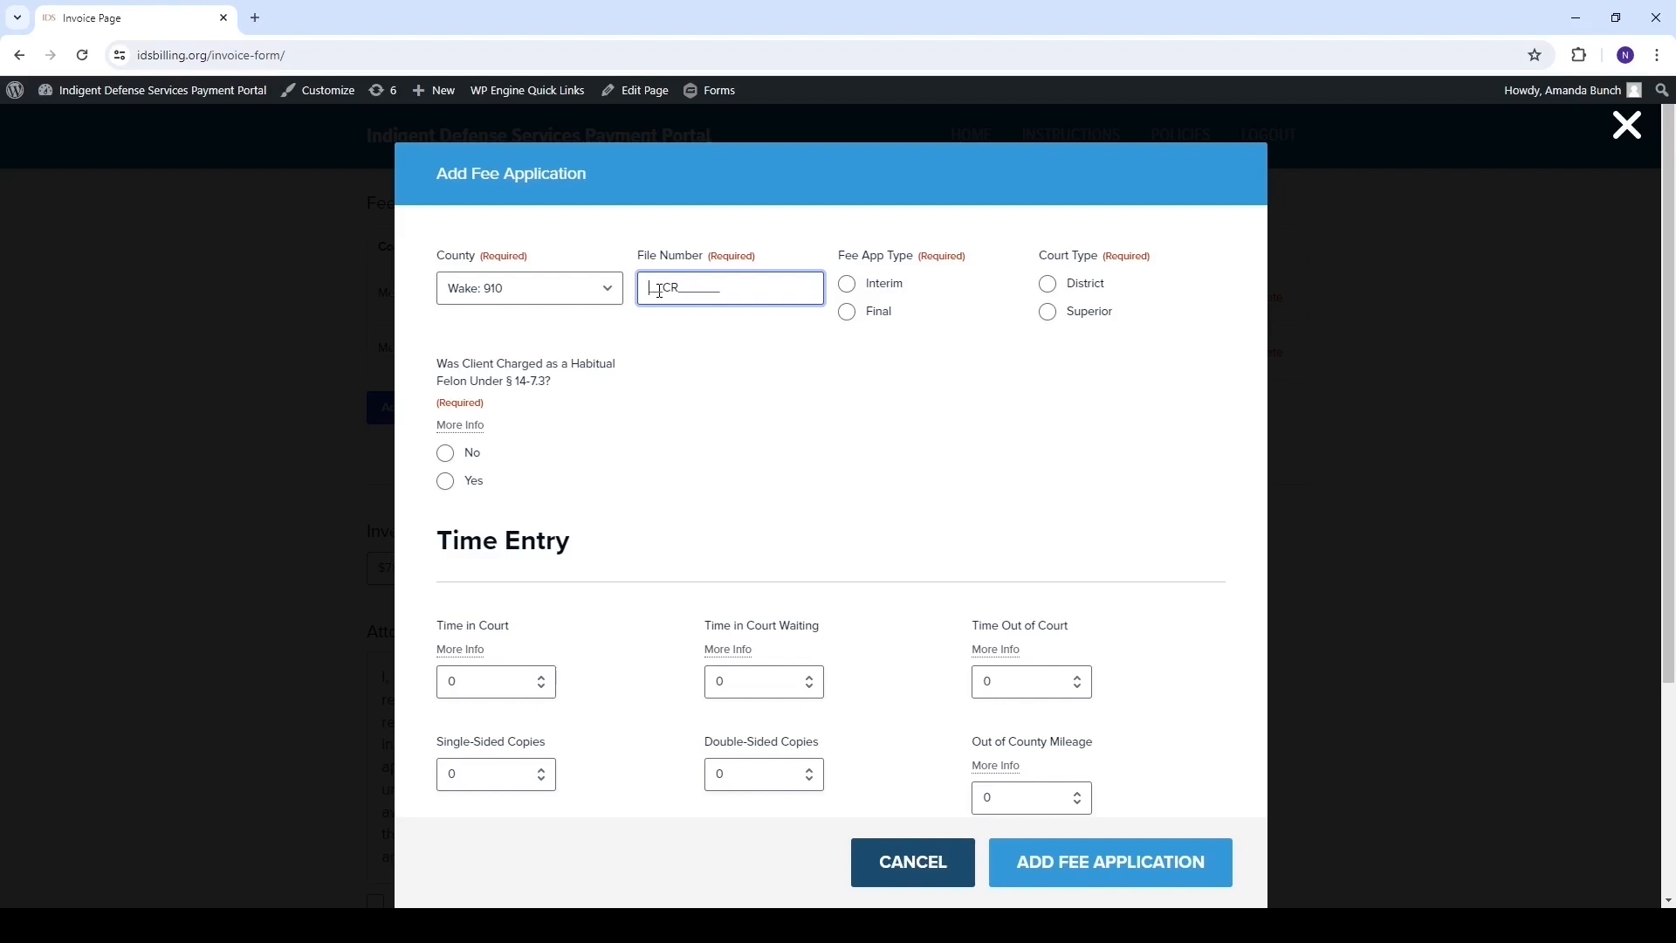
pyautogui.write('24CR123458')
pyautogui.click(849, 313)
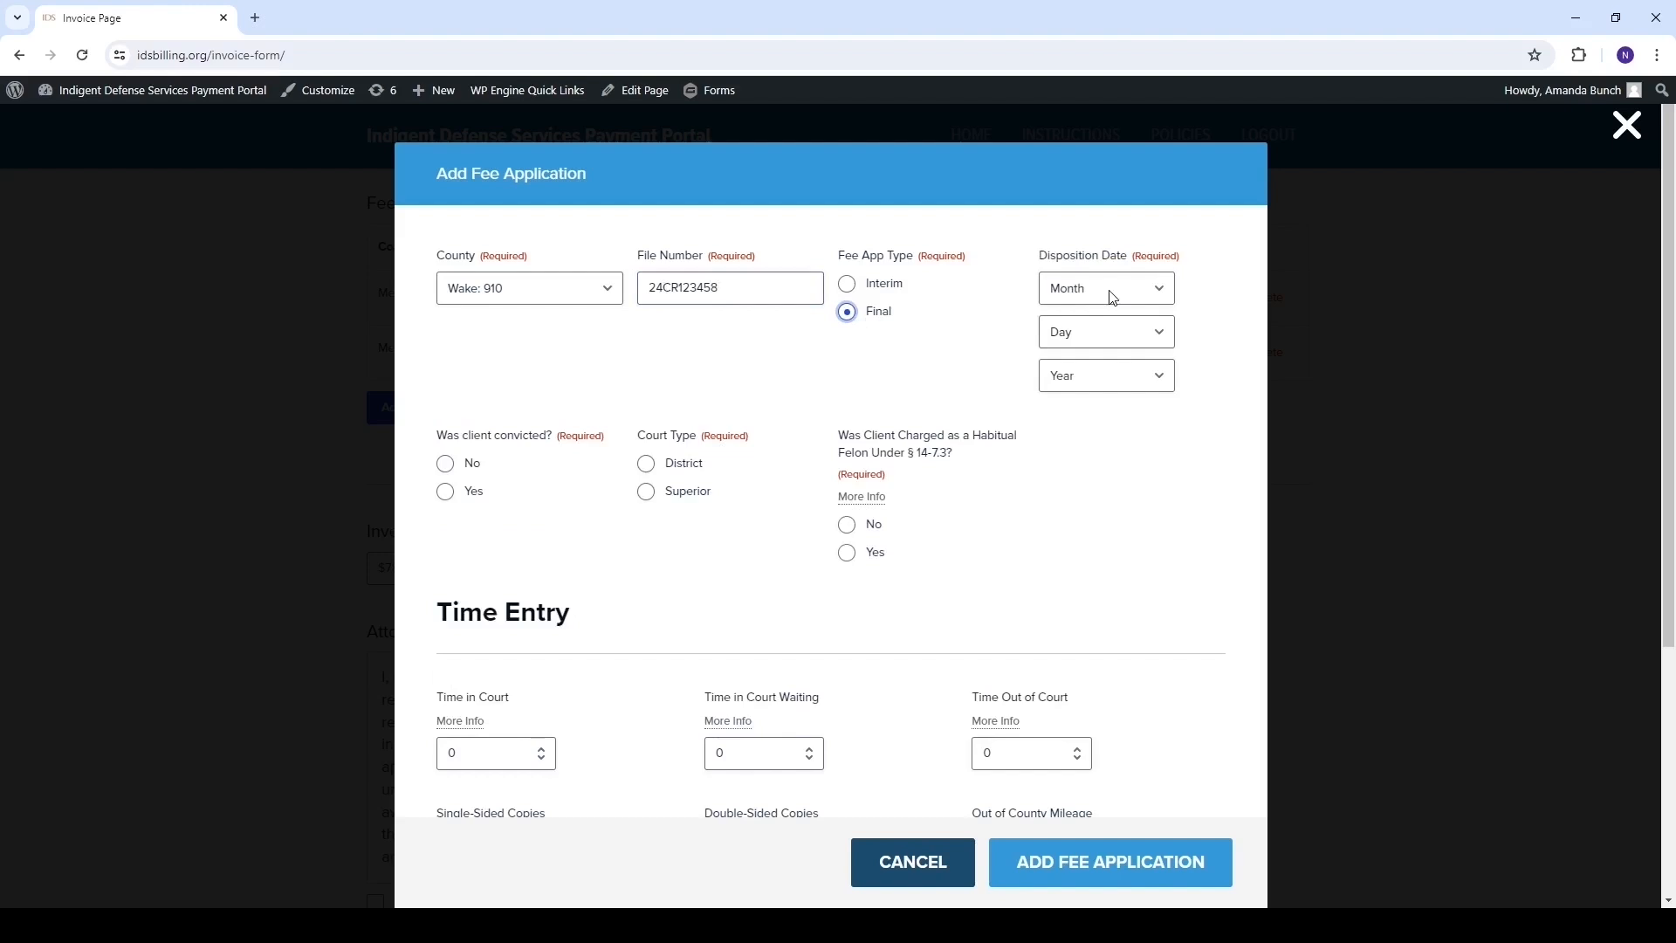
pyautogui.press('Tab')
pyautogui.press('3')
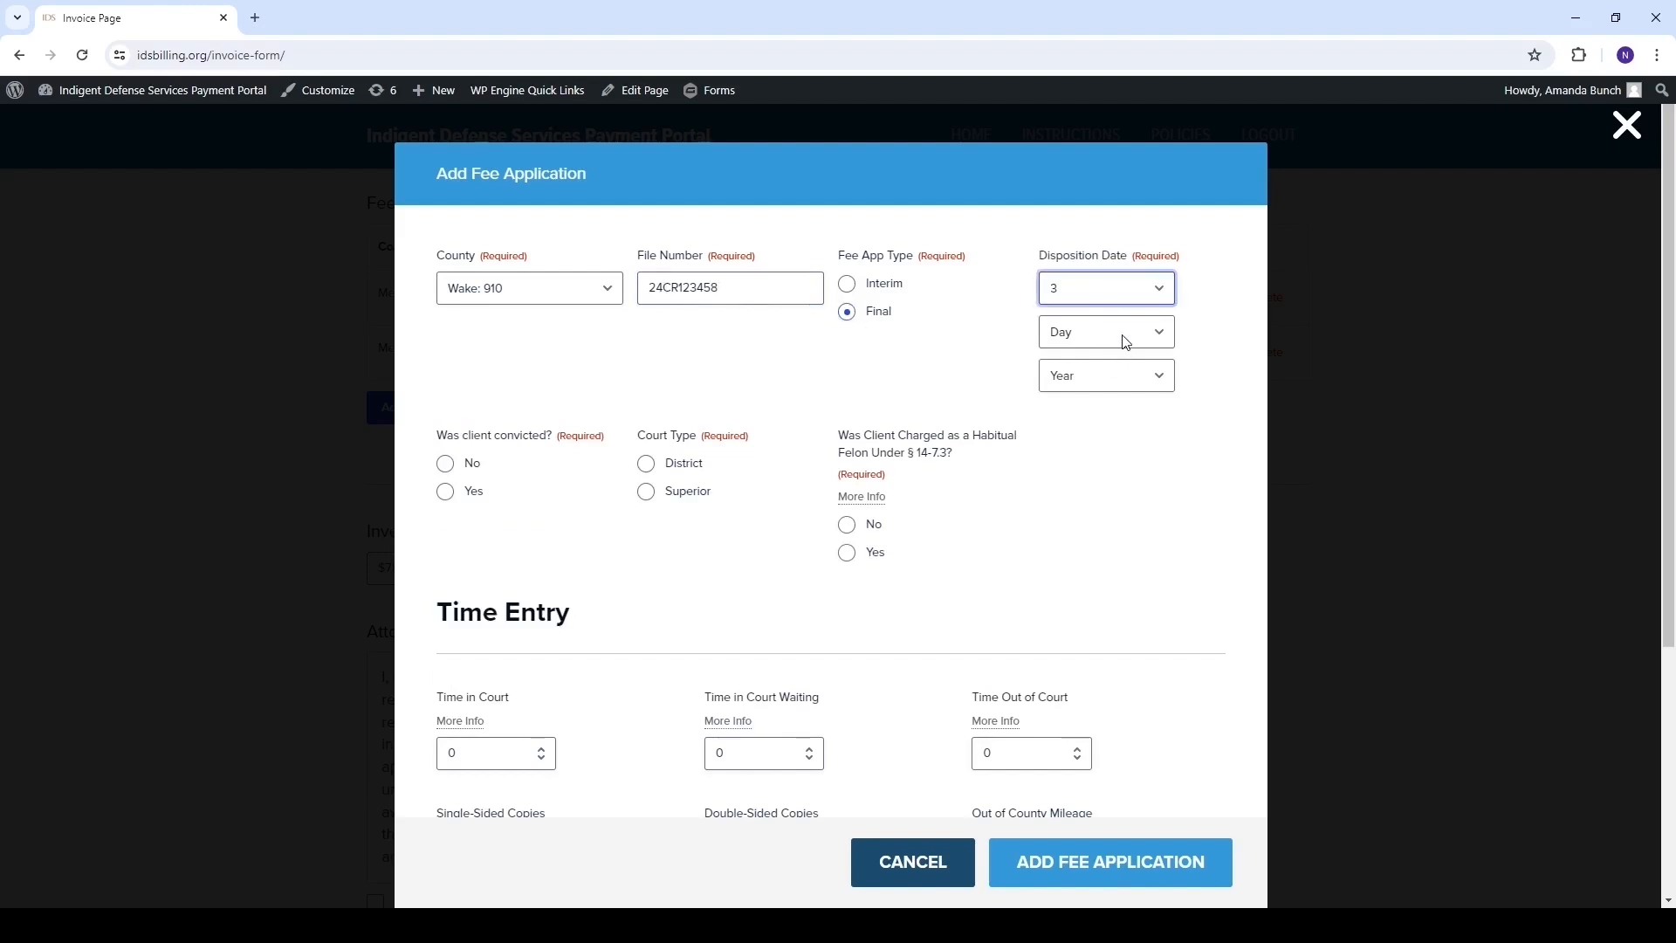
pyautogui.press('Tab')
pyautogui.press('1')
pyautogui.press('Tab')
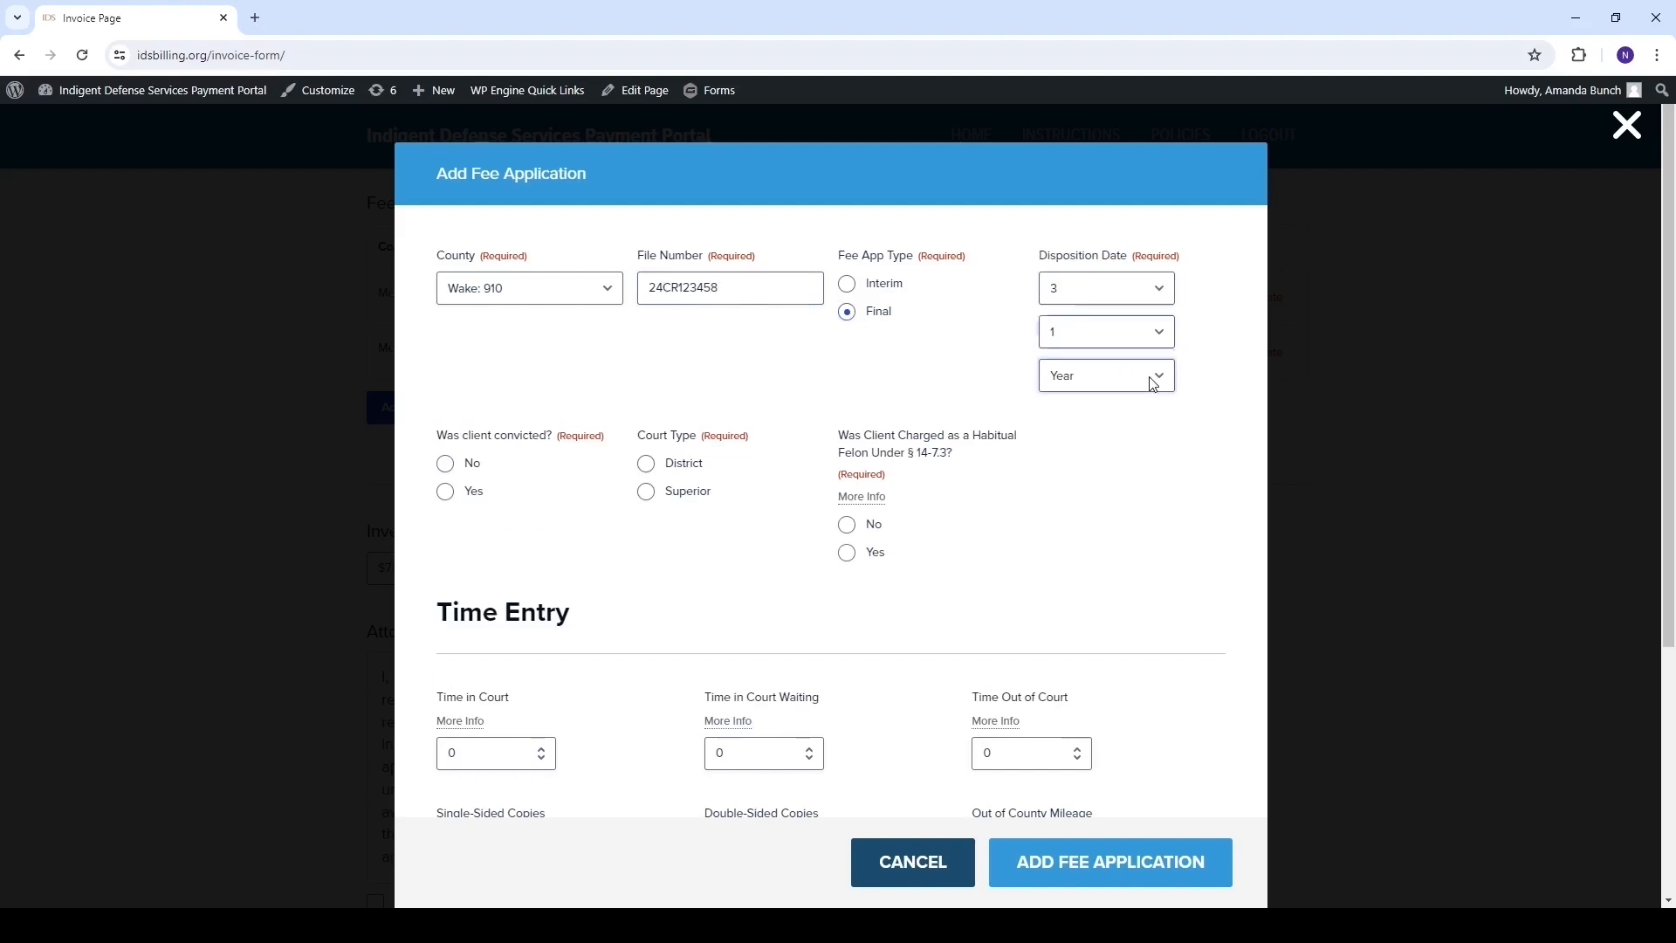
pyautogui.write('2024')
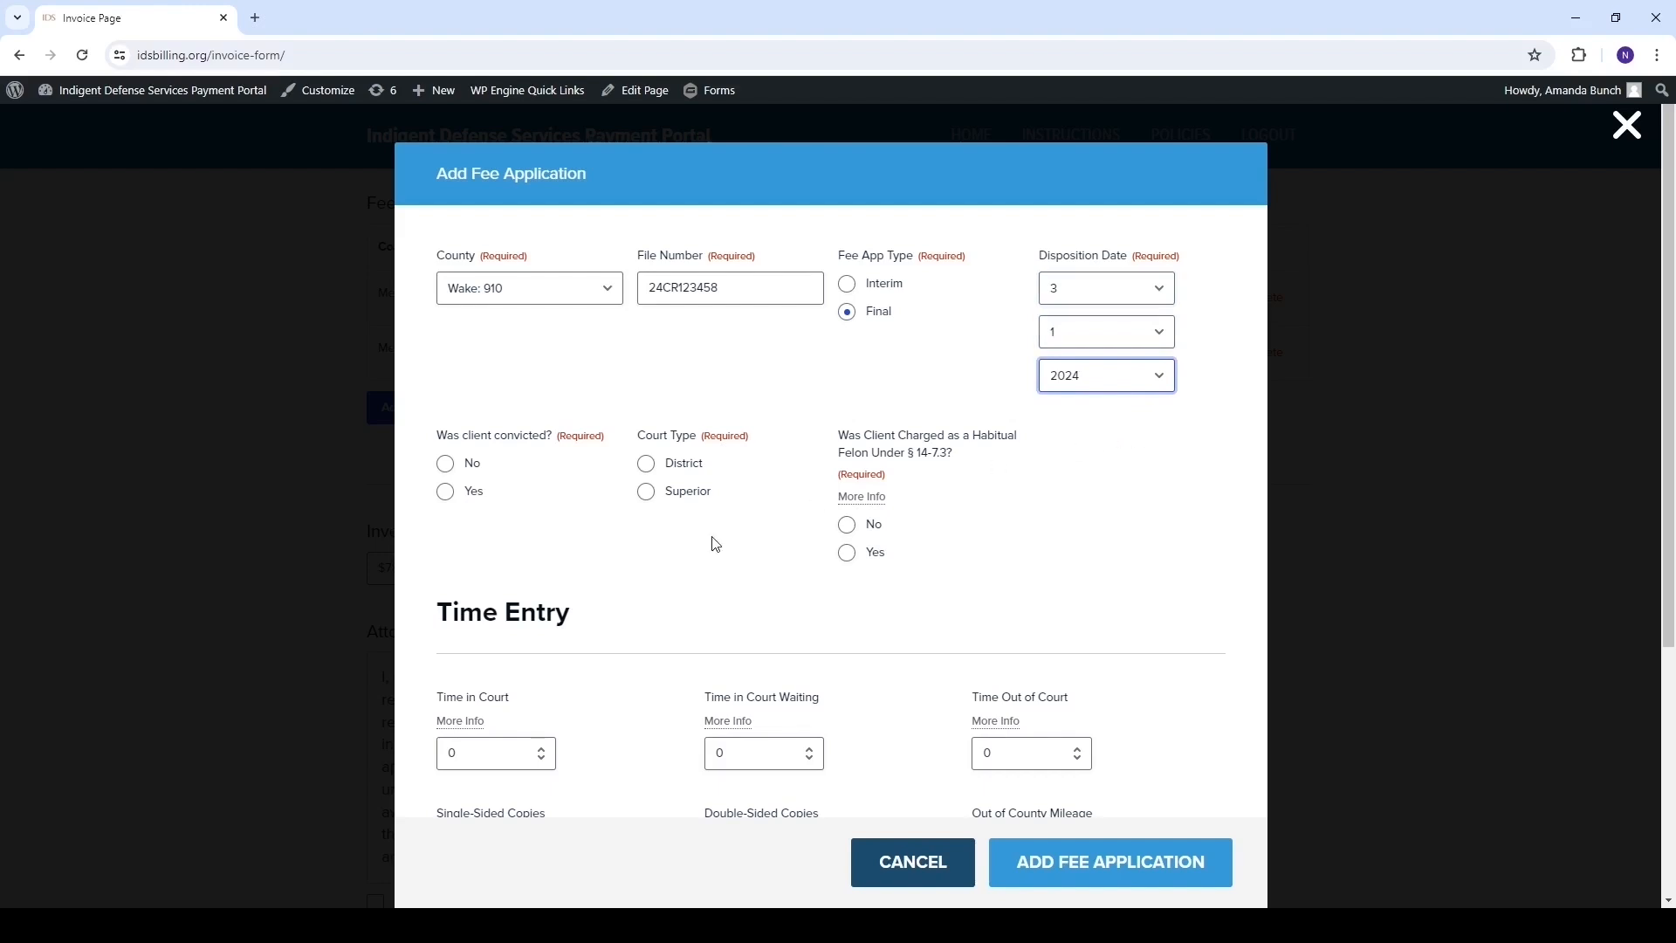
# Answer not convicted, District court, no to both habitual felon questions, with Class H Felony.
pyautogui.click(446, 465)
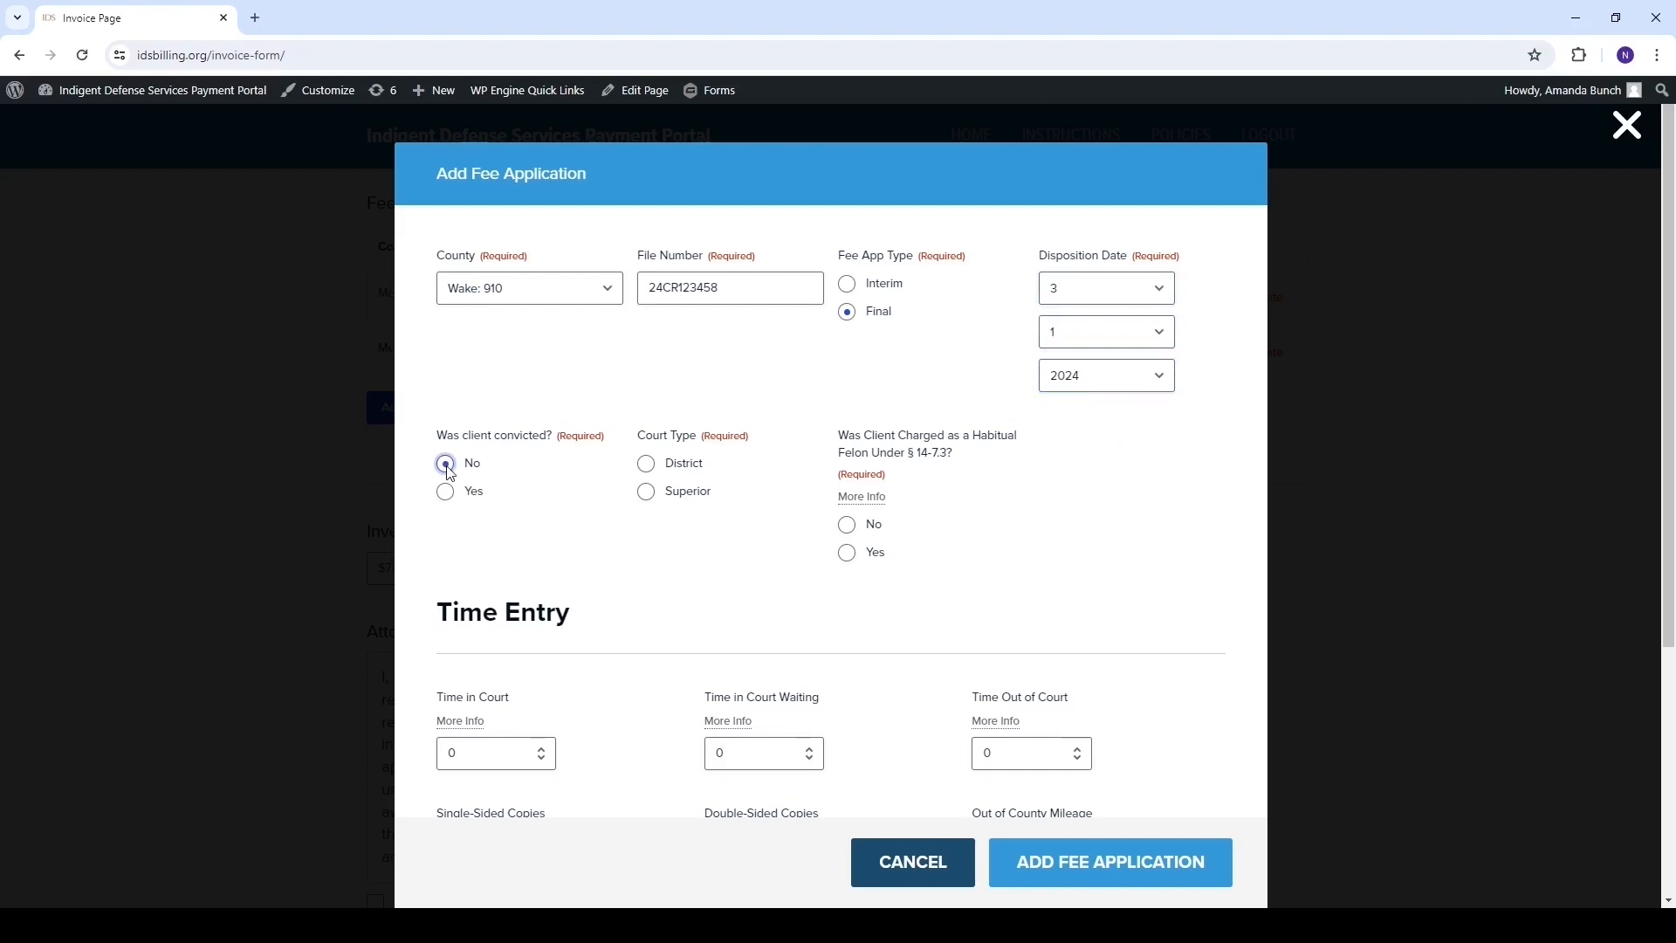
pyautogui.click(647, 467)
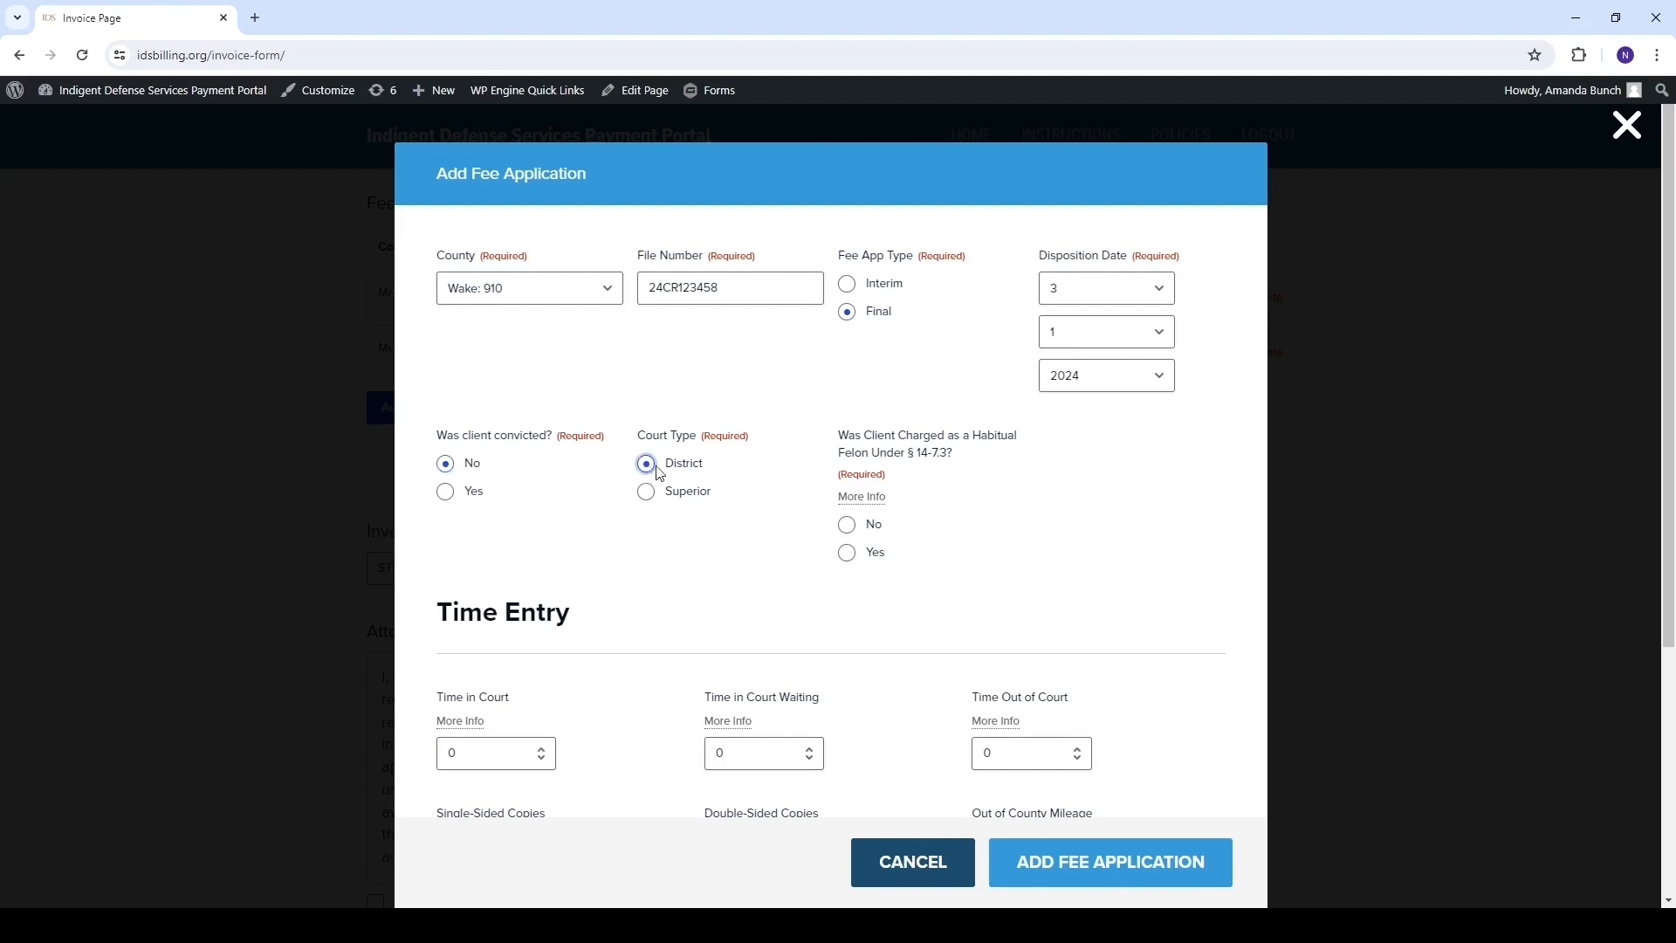
pyautogui.click(851, 529)
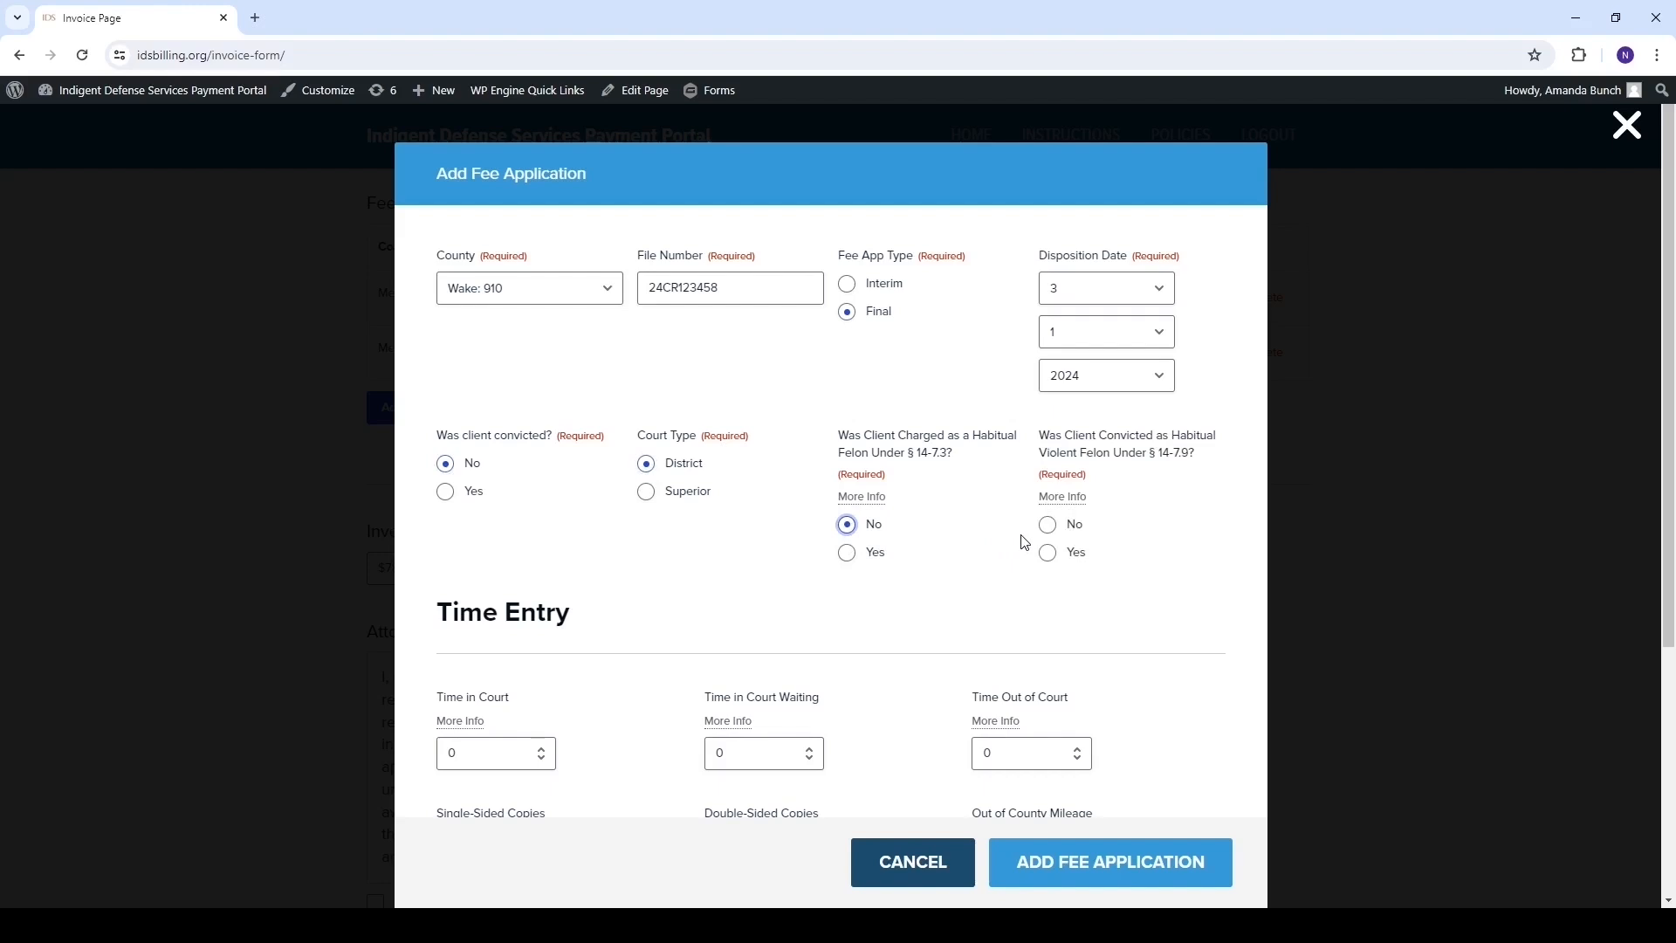
pyautogui.click(1048, 525)
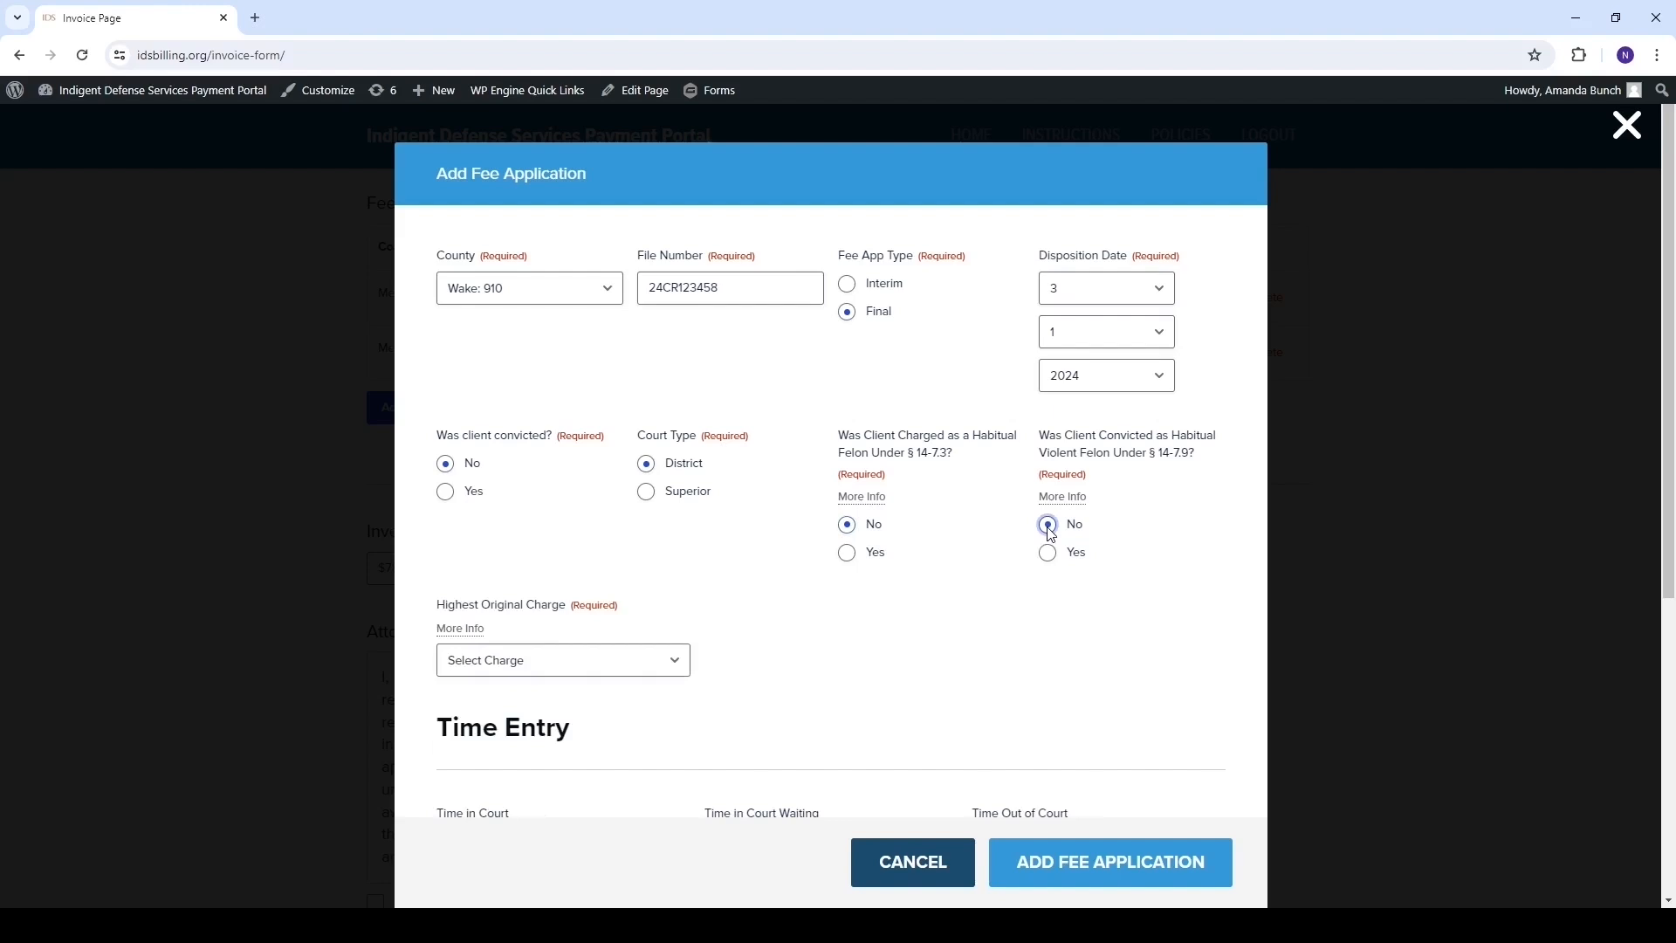
pyautogui.click(678, 668)
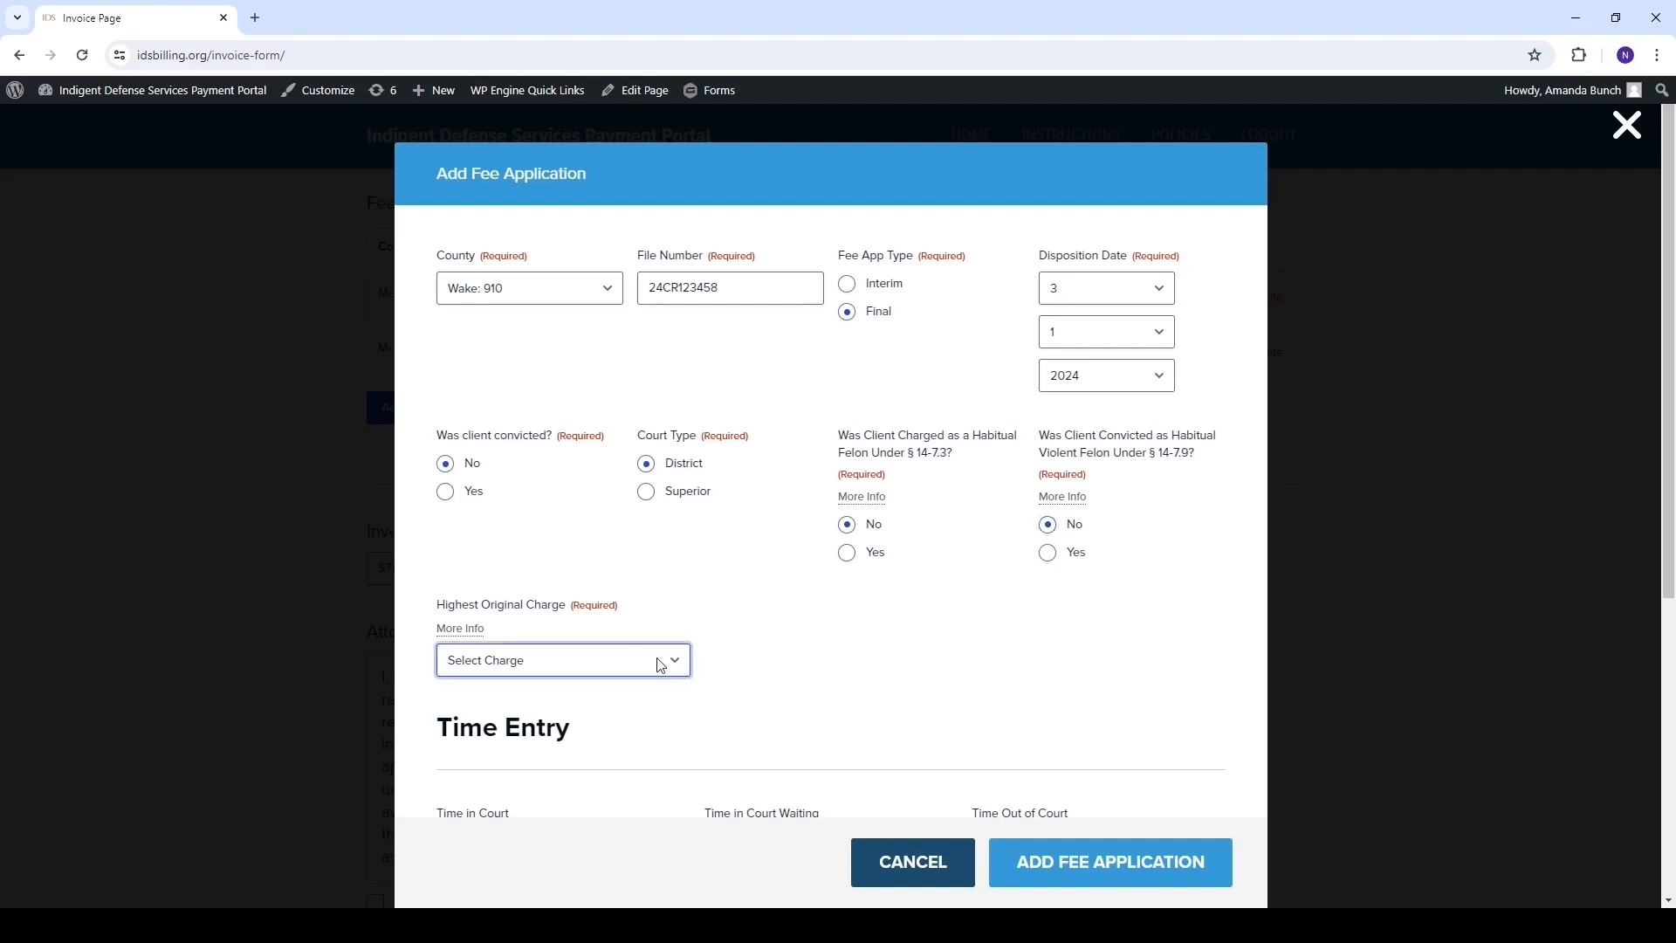
pyautogui.click(539, 485)
# Enter 1.25 hours in court, 3 hours waiting and 5 hours out of court.
pyautogui.scroll(-2, 839, 606)
pyautogui.scroll(-4, 841, 611)
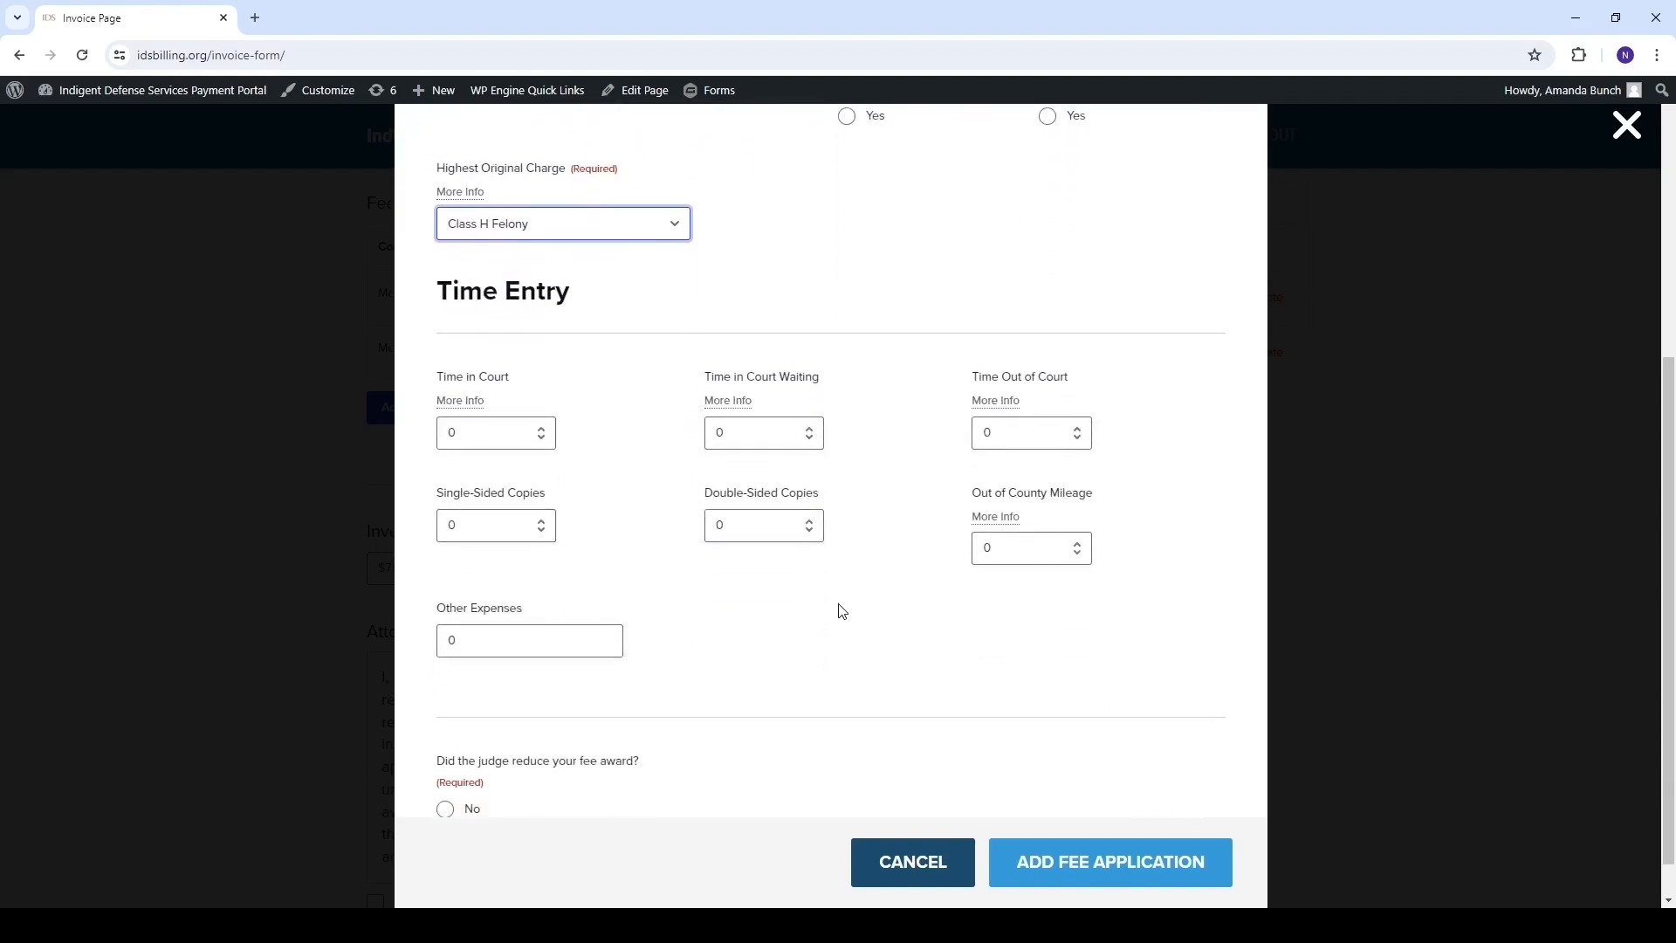
pyautogui.click(473, 429)
pyautogui.press('BackSpace')
pyautogui.write('1')
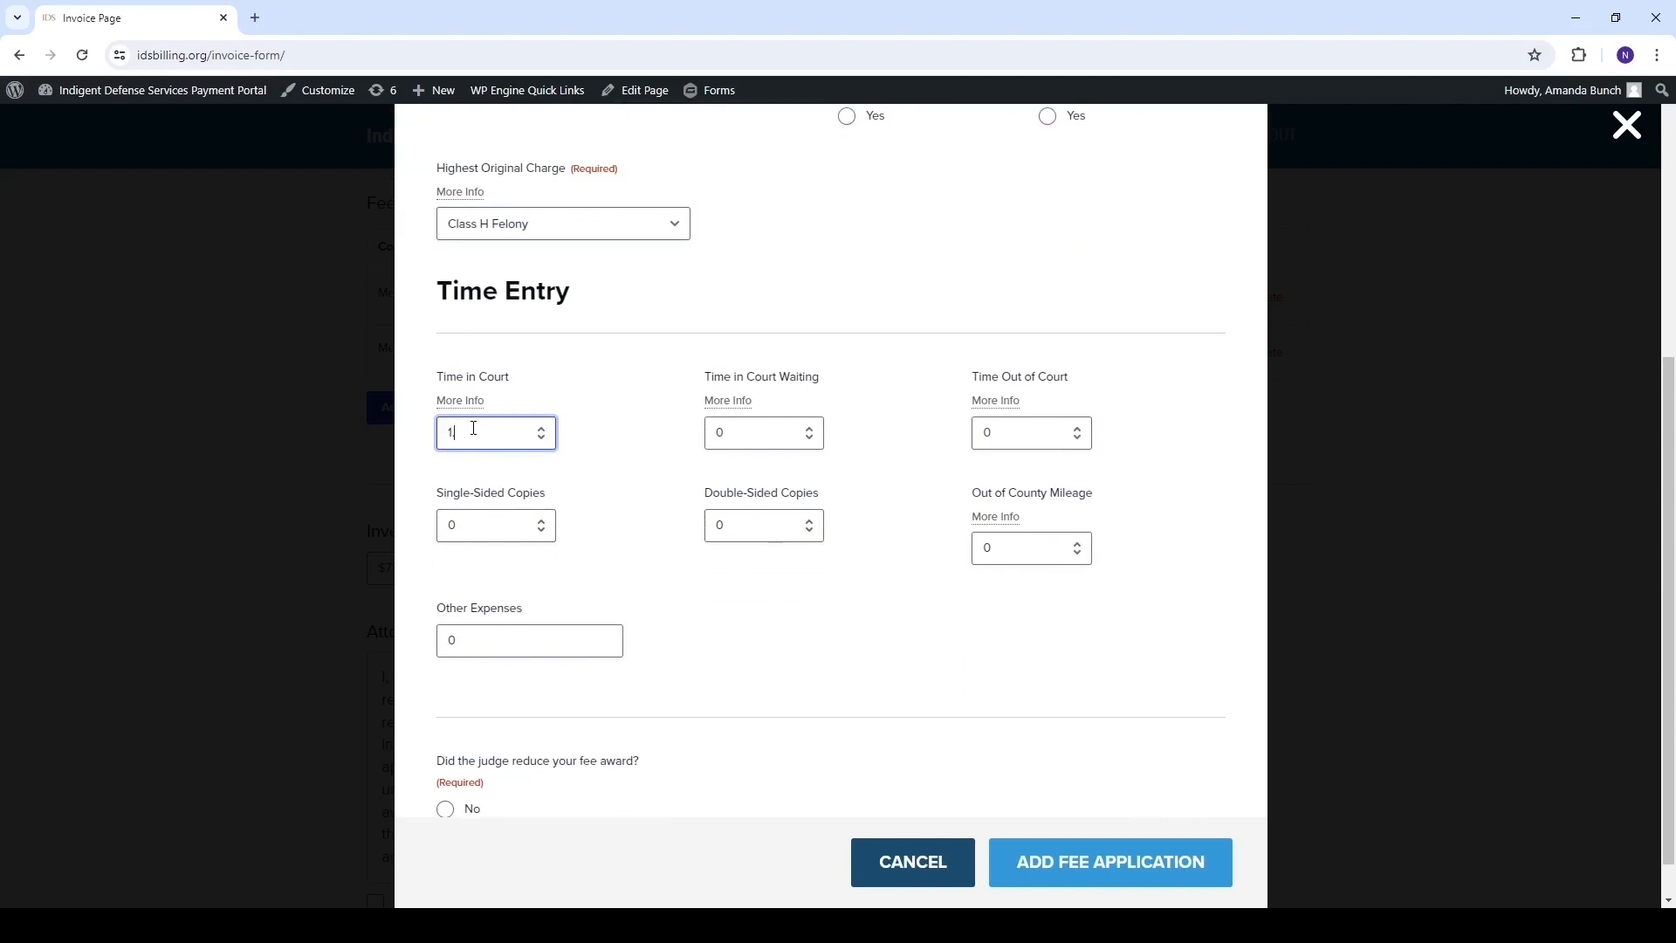
pyautogui.write('.25')
pyautogui.click(759, 428)
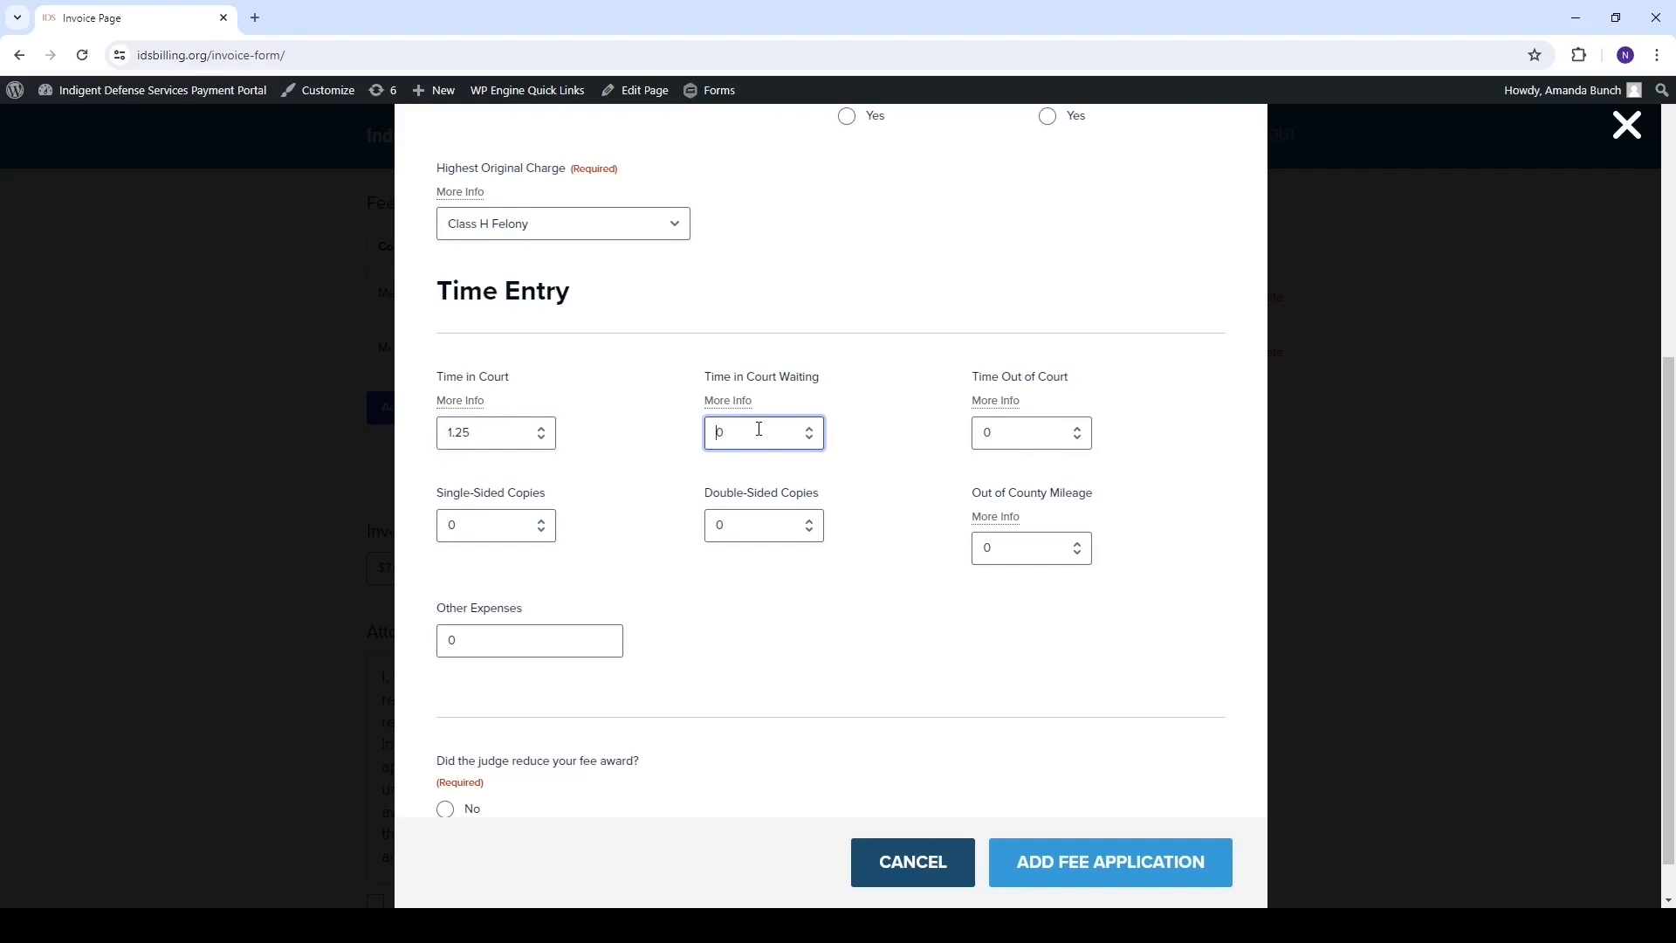
pyautogui.click(1045, 444)
pyautogui.write('5')
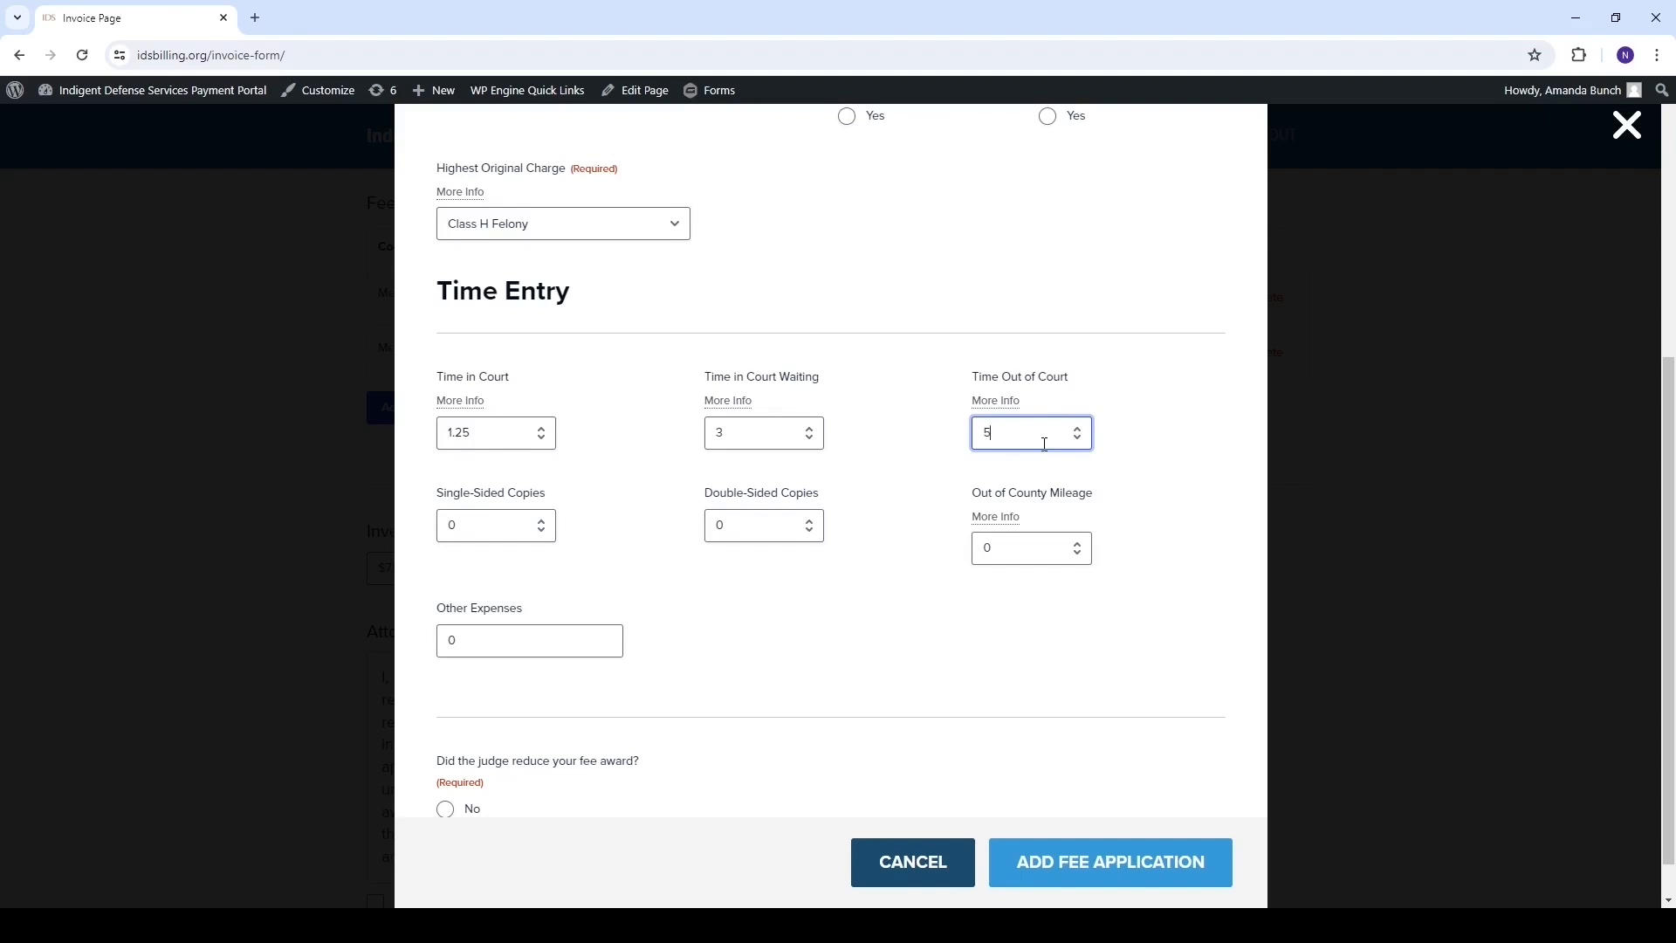
# Log 100 single and 50 double-sided copies, mark no reduction, and save at $619.25.
pyautogui.click(433, 524)
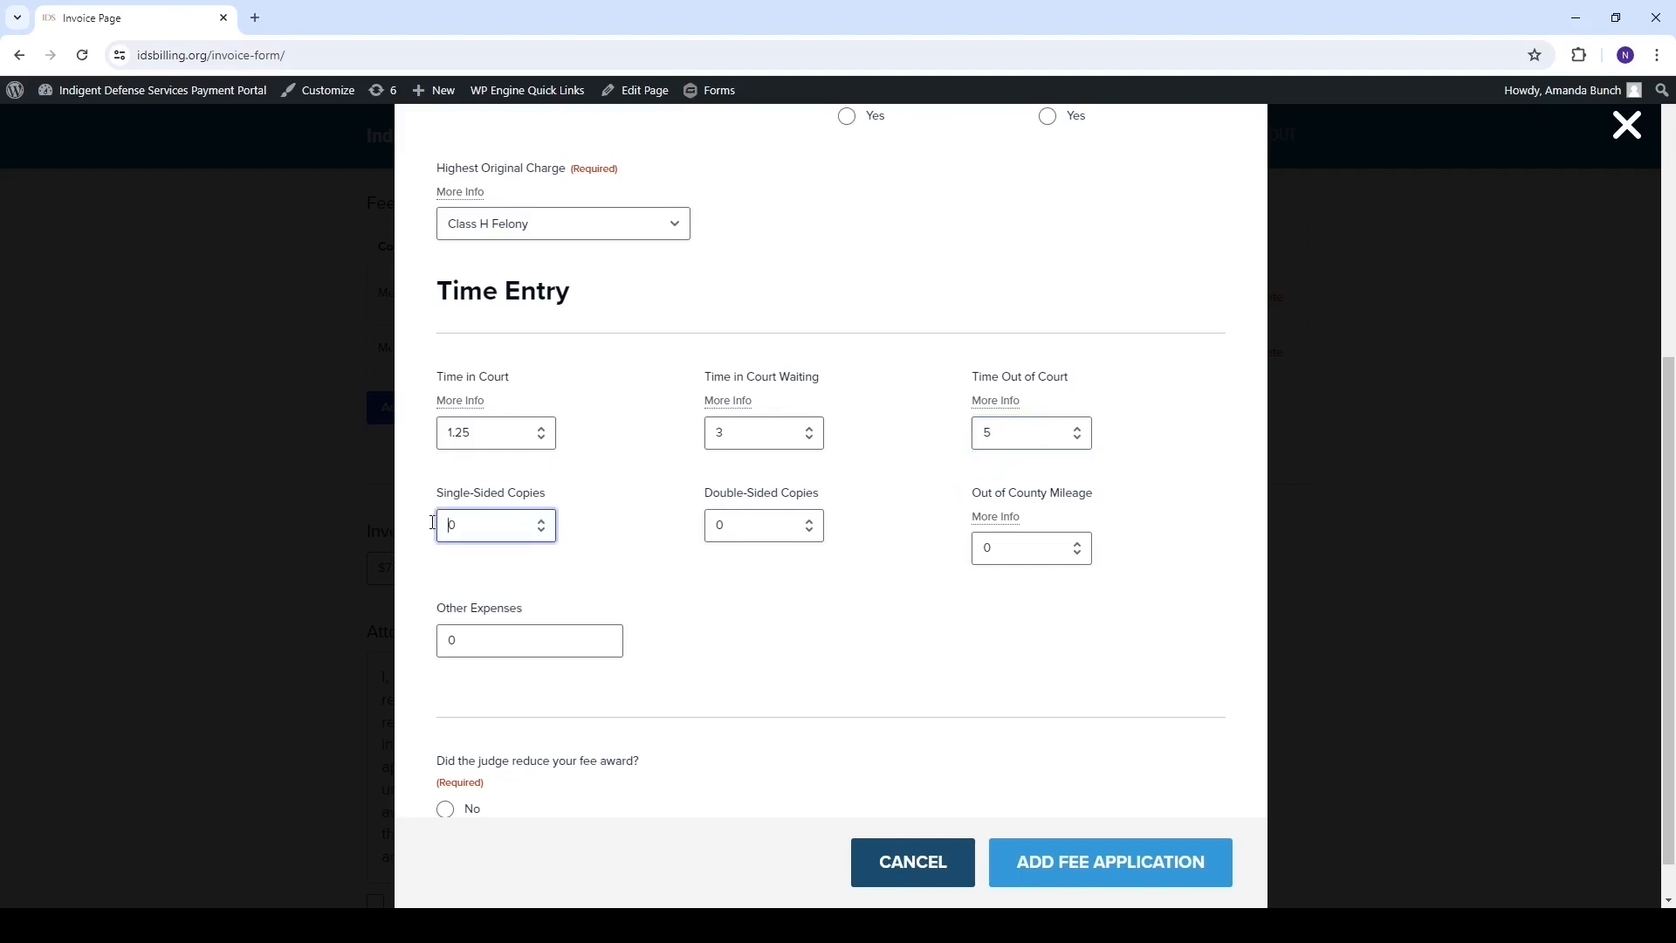
pyautogui.write('100')
pyautogui.click(762, 524)
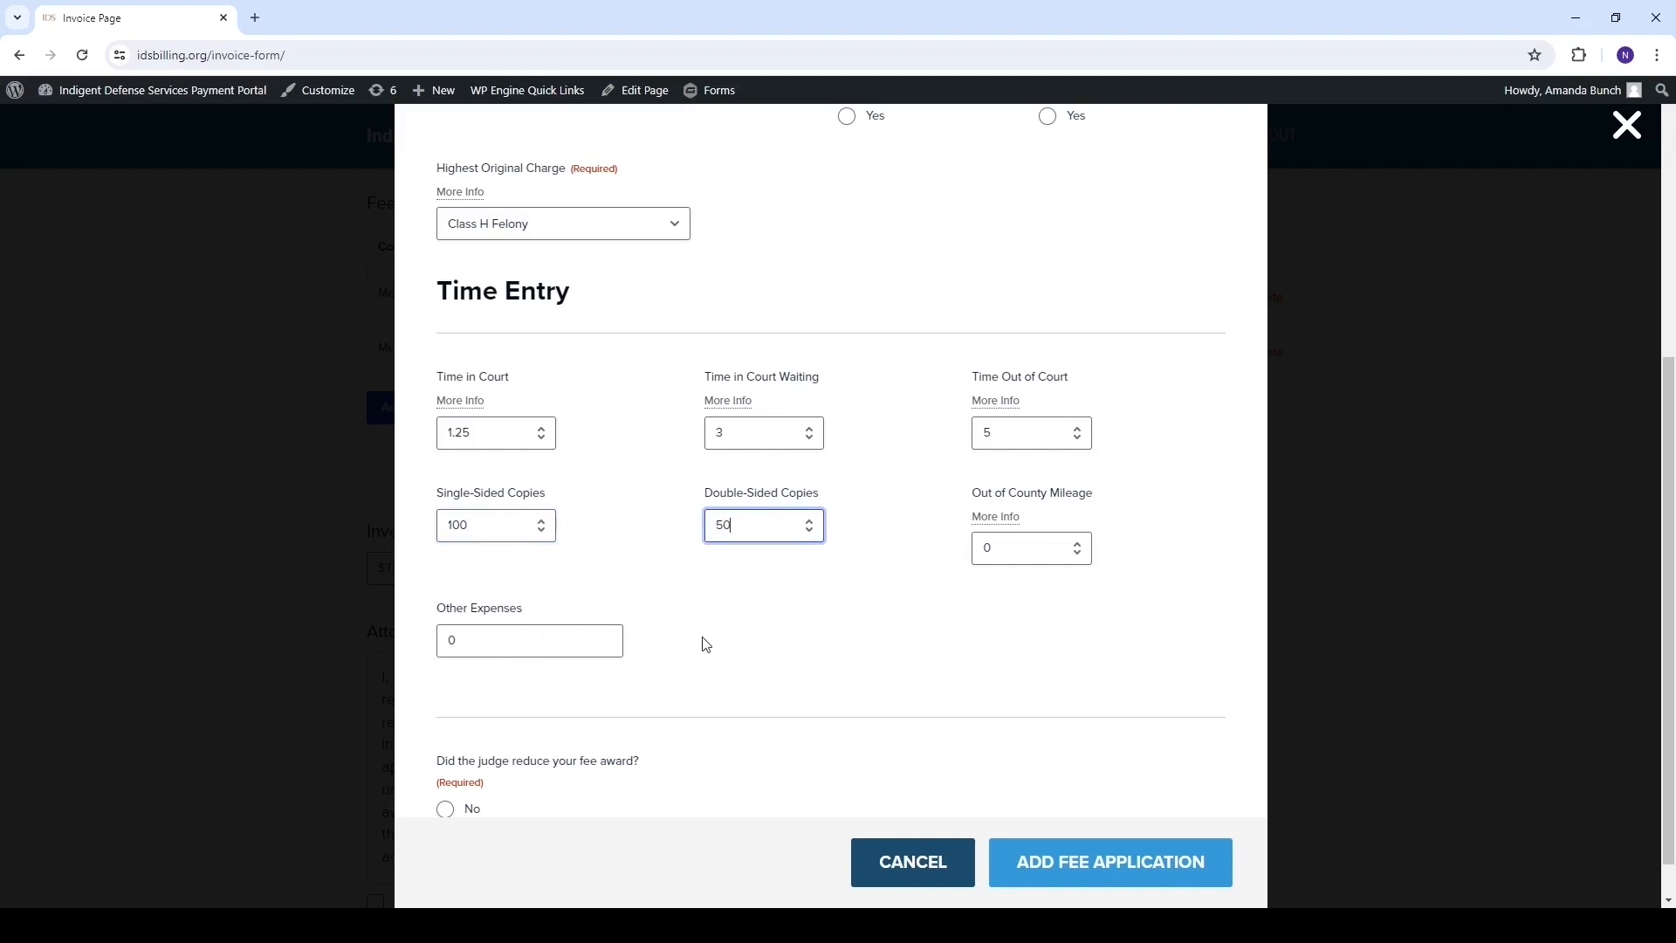
pyautogui.scroll(-1, 705, 644)
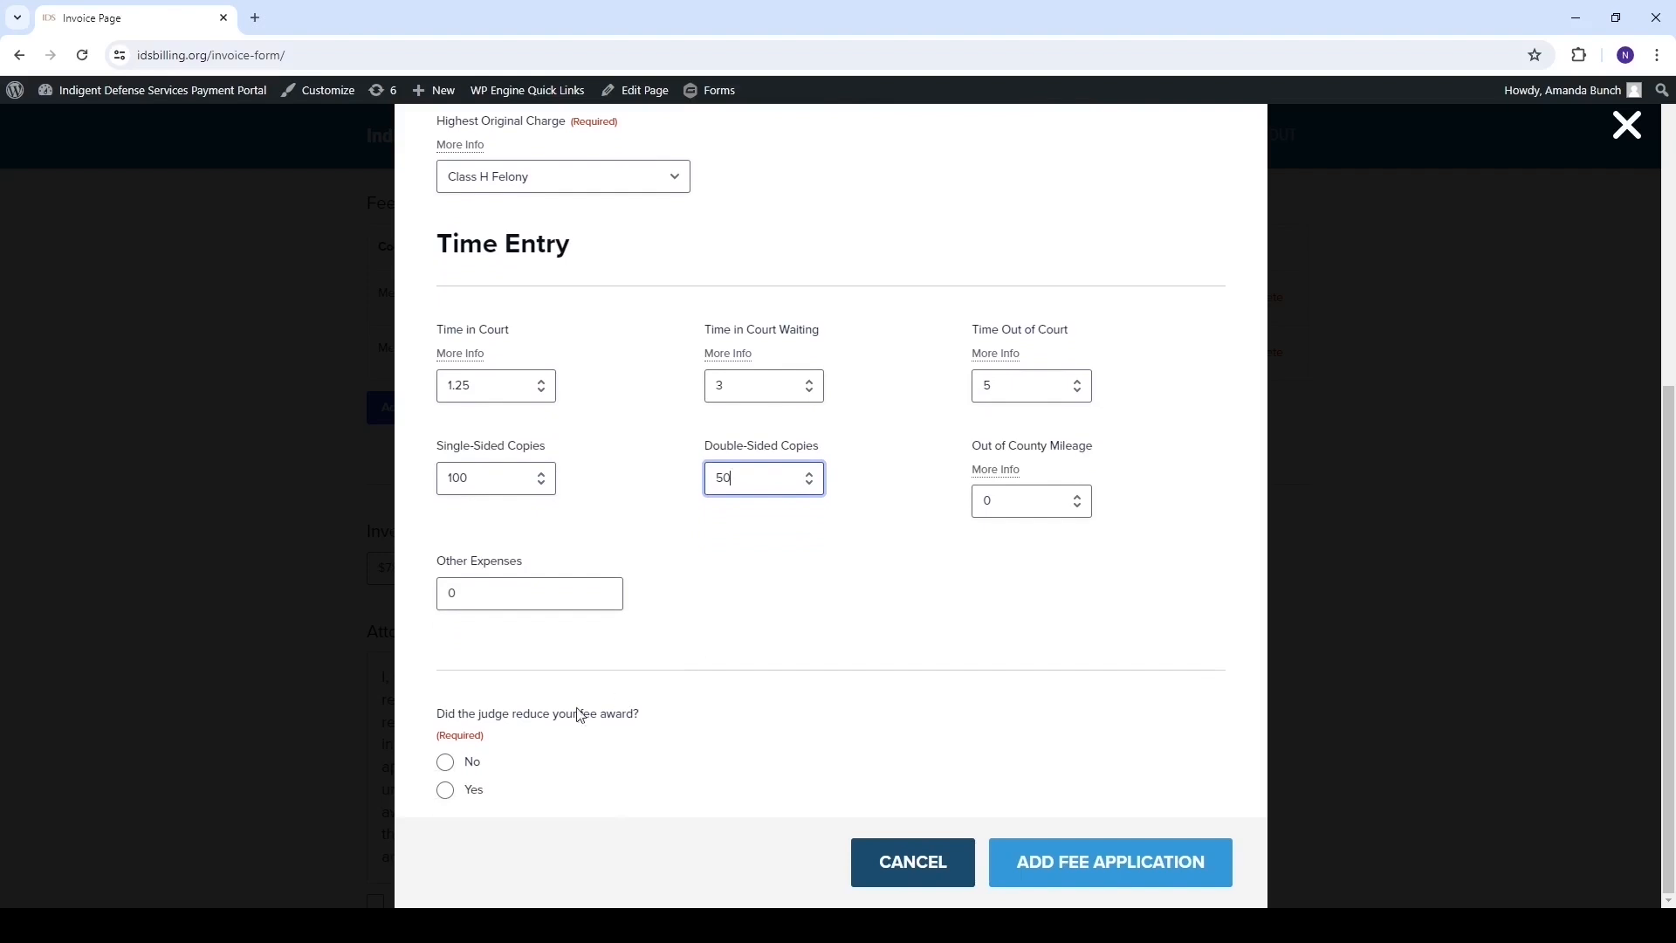
pyautogui.click(446, 764)
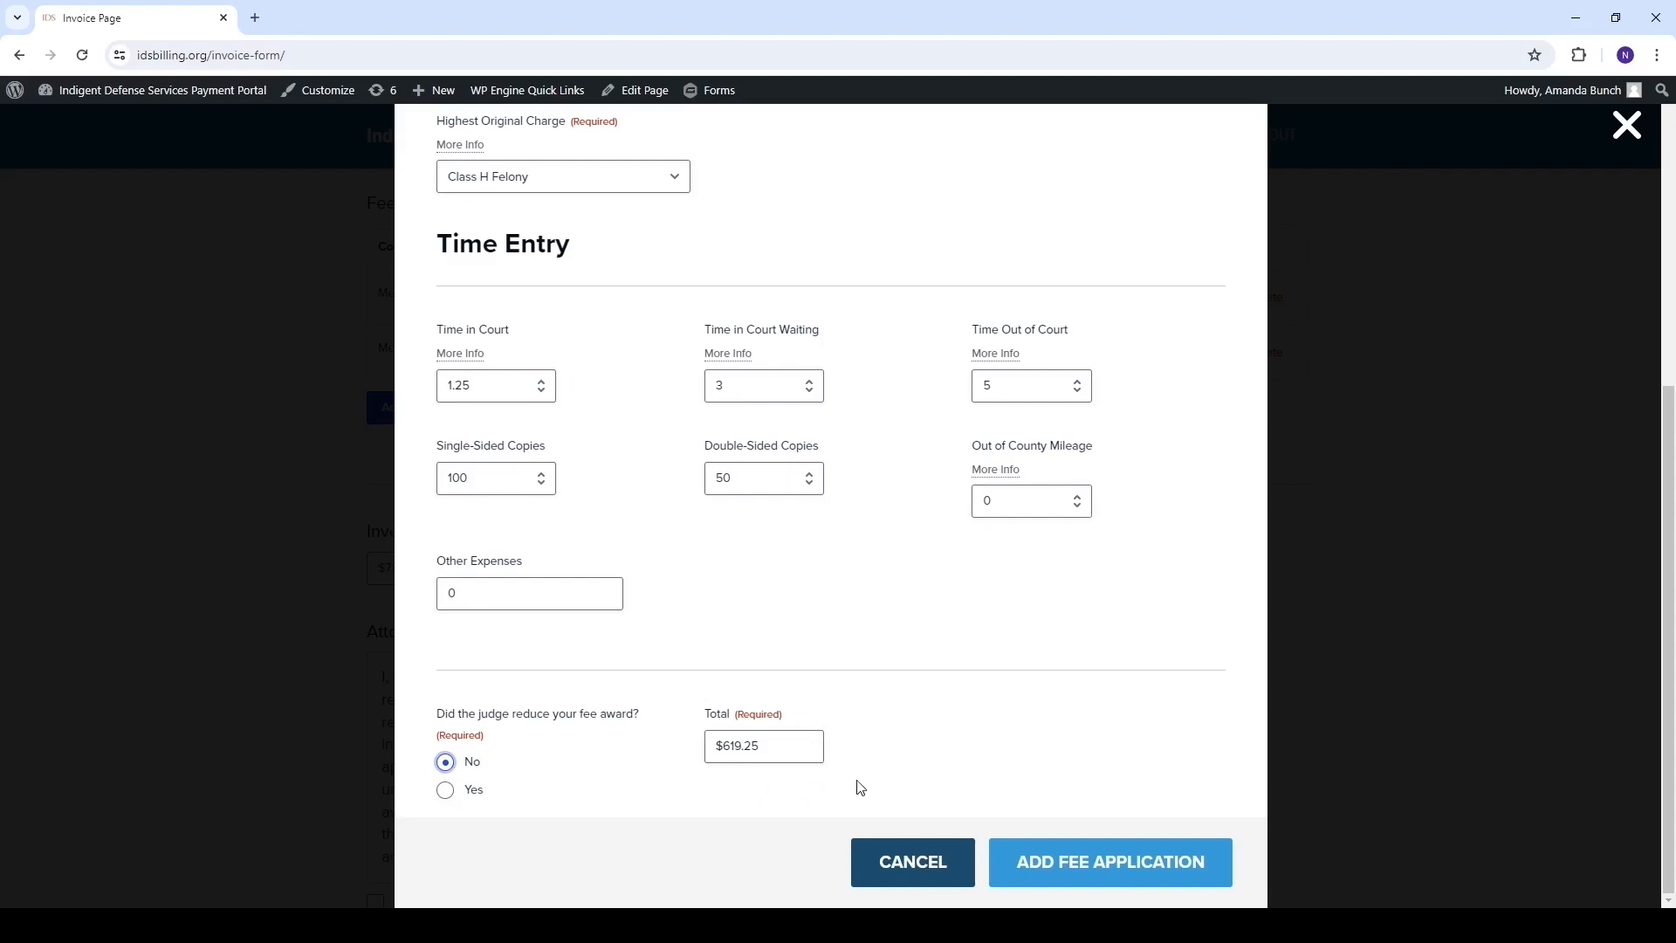
pyautogui.click(1110, 861)
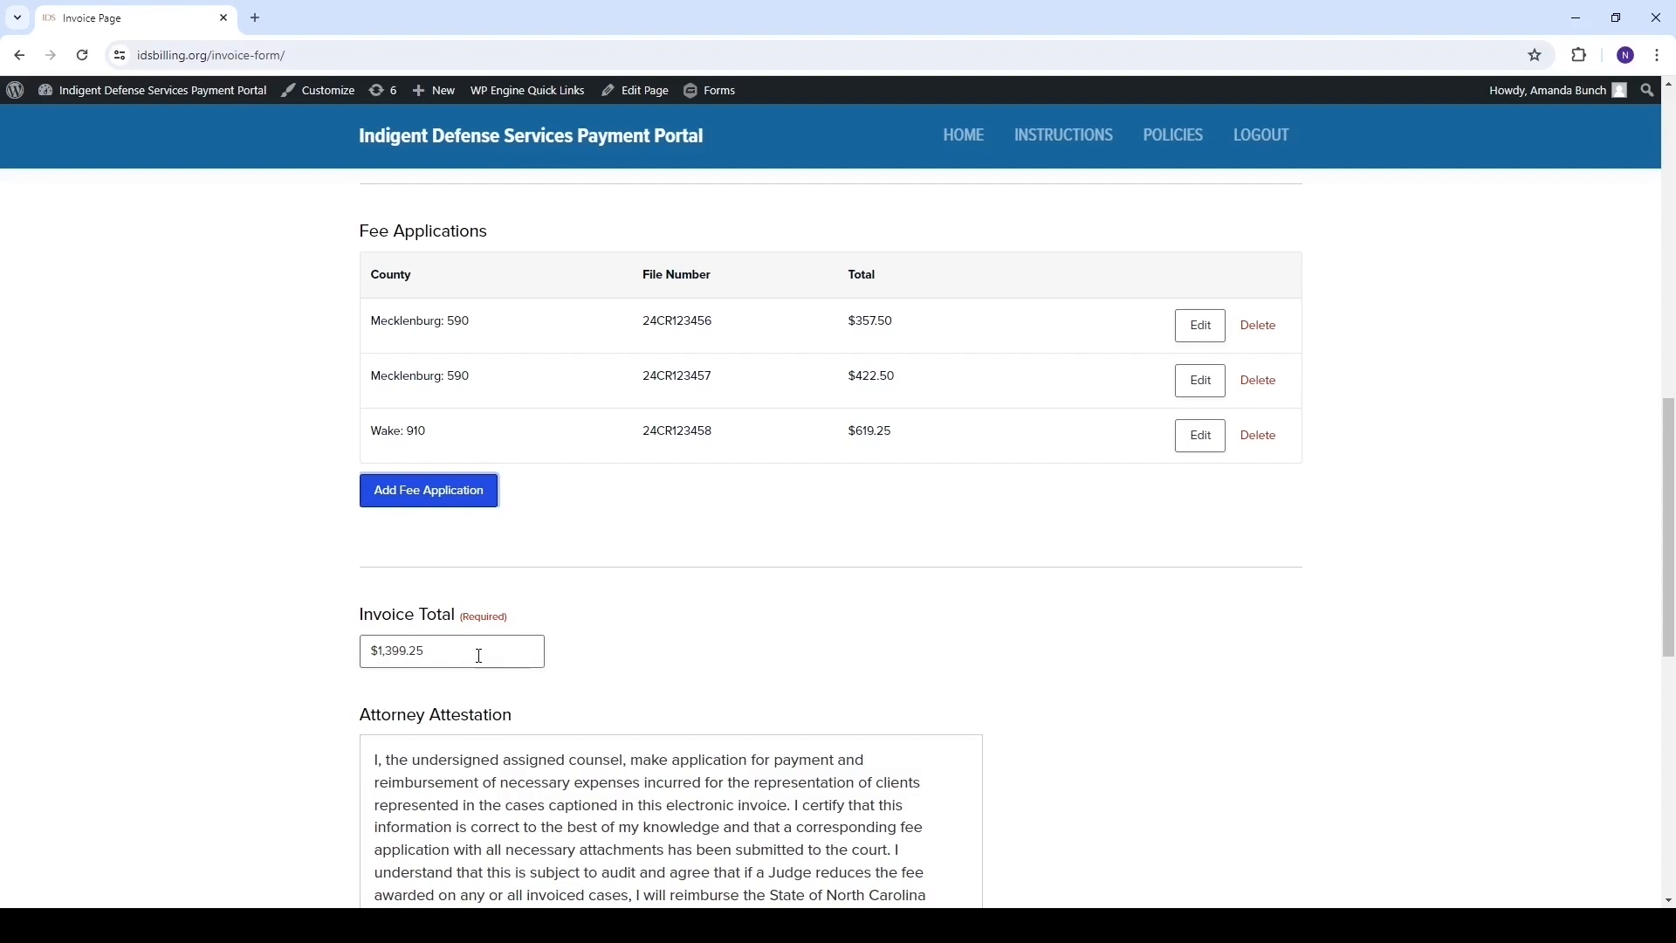
pyautogui.moveTo(454, 653); pyautogui.dragTo(357, 657)
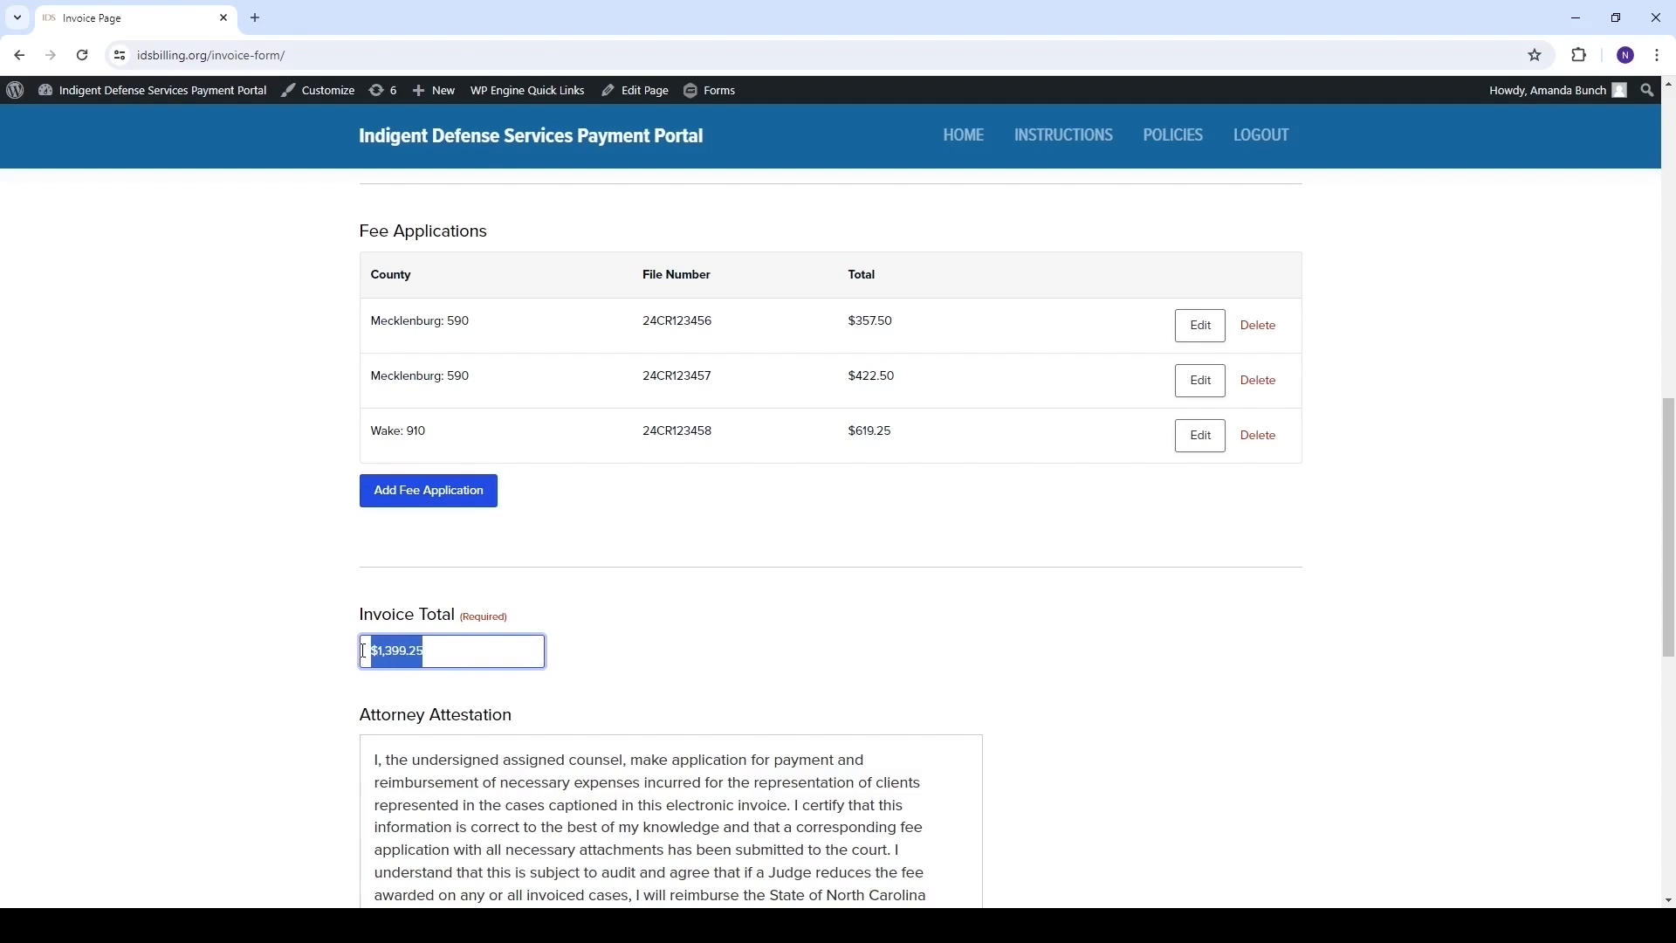
pyautogui.click(603, 655)
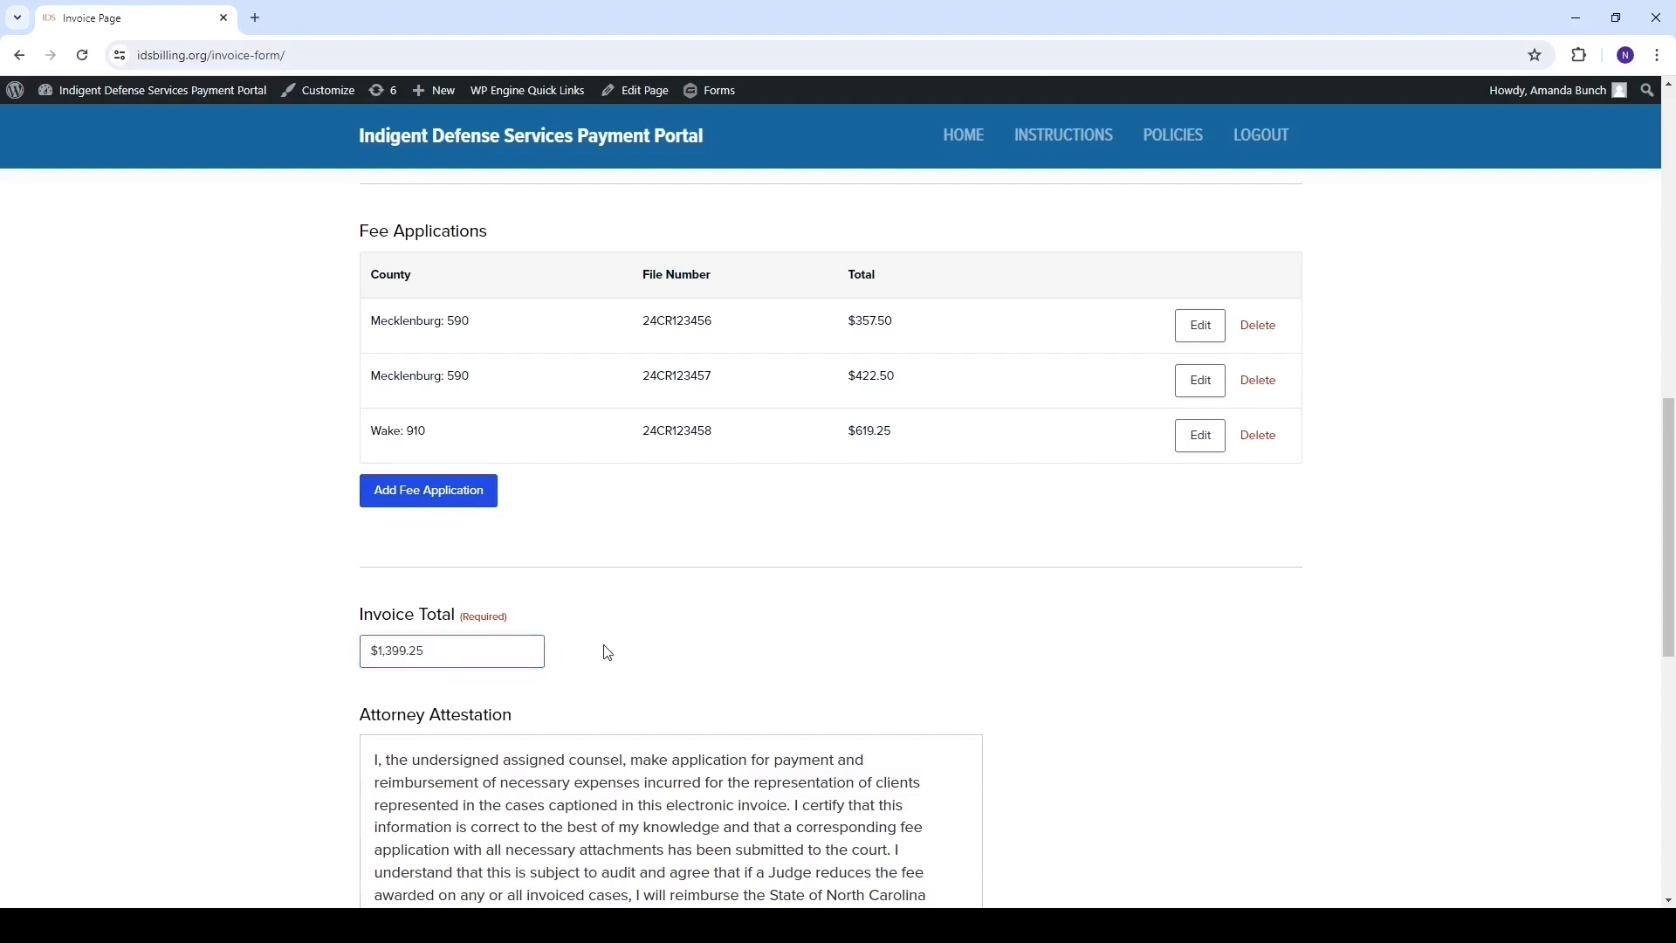
pyautogui.scroll(-3, 608, 653)
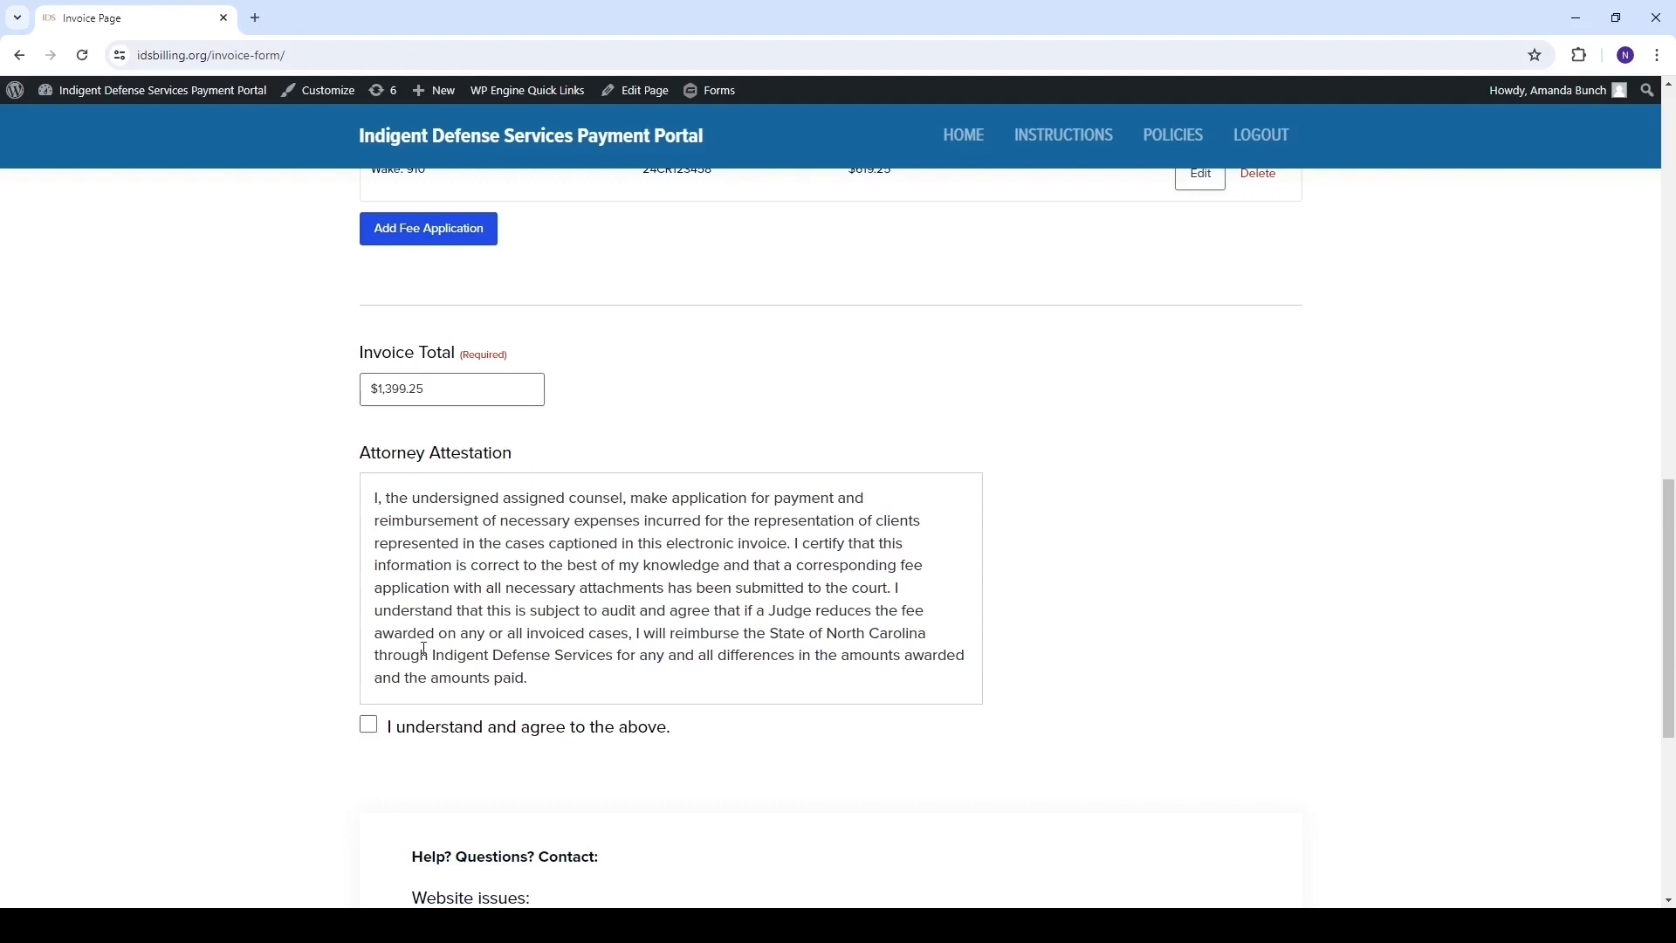
# Tick 'I understand and agree to the above' and submit the $1,399.25 invoice.
pyautogui.click(368, 726)
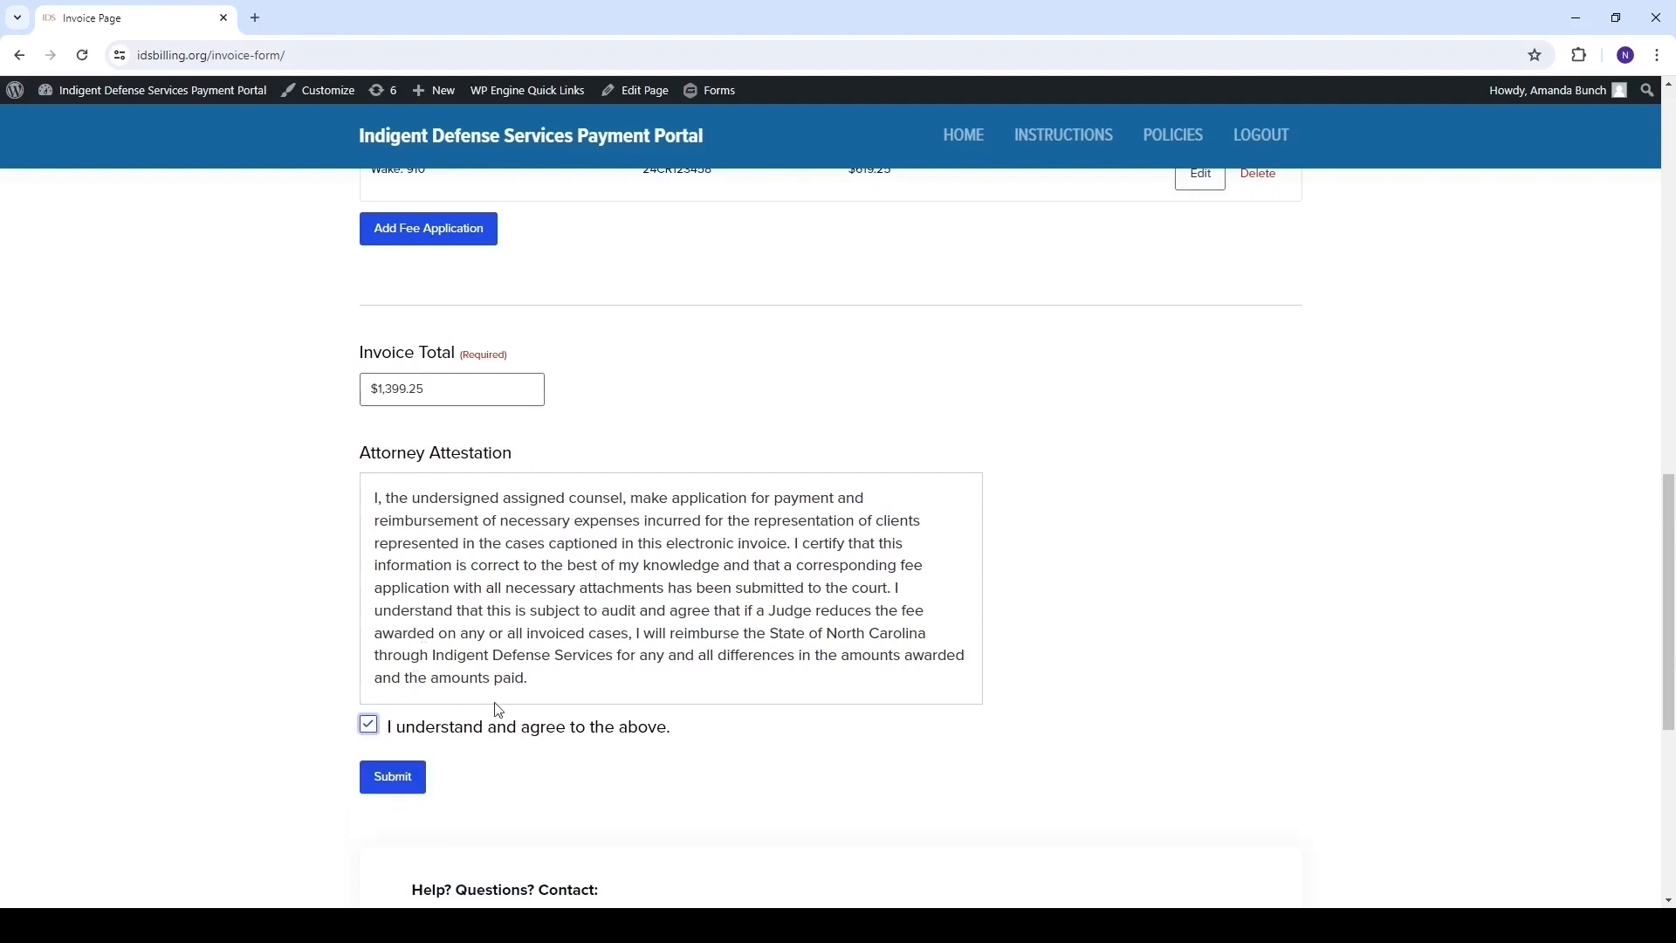
pyautogui.scroll(-2, 497, 699)
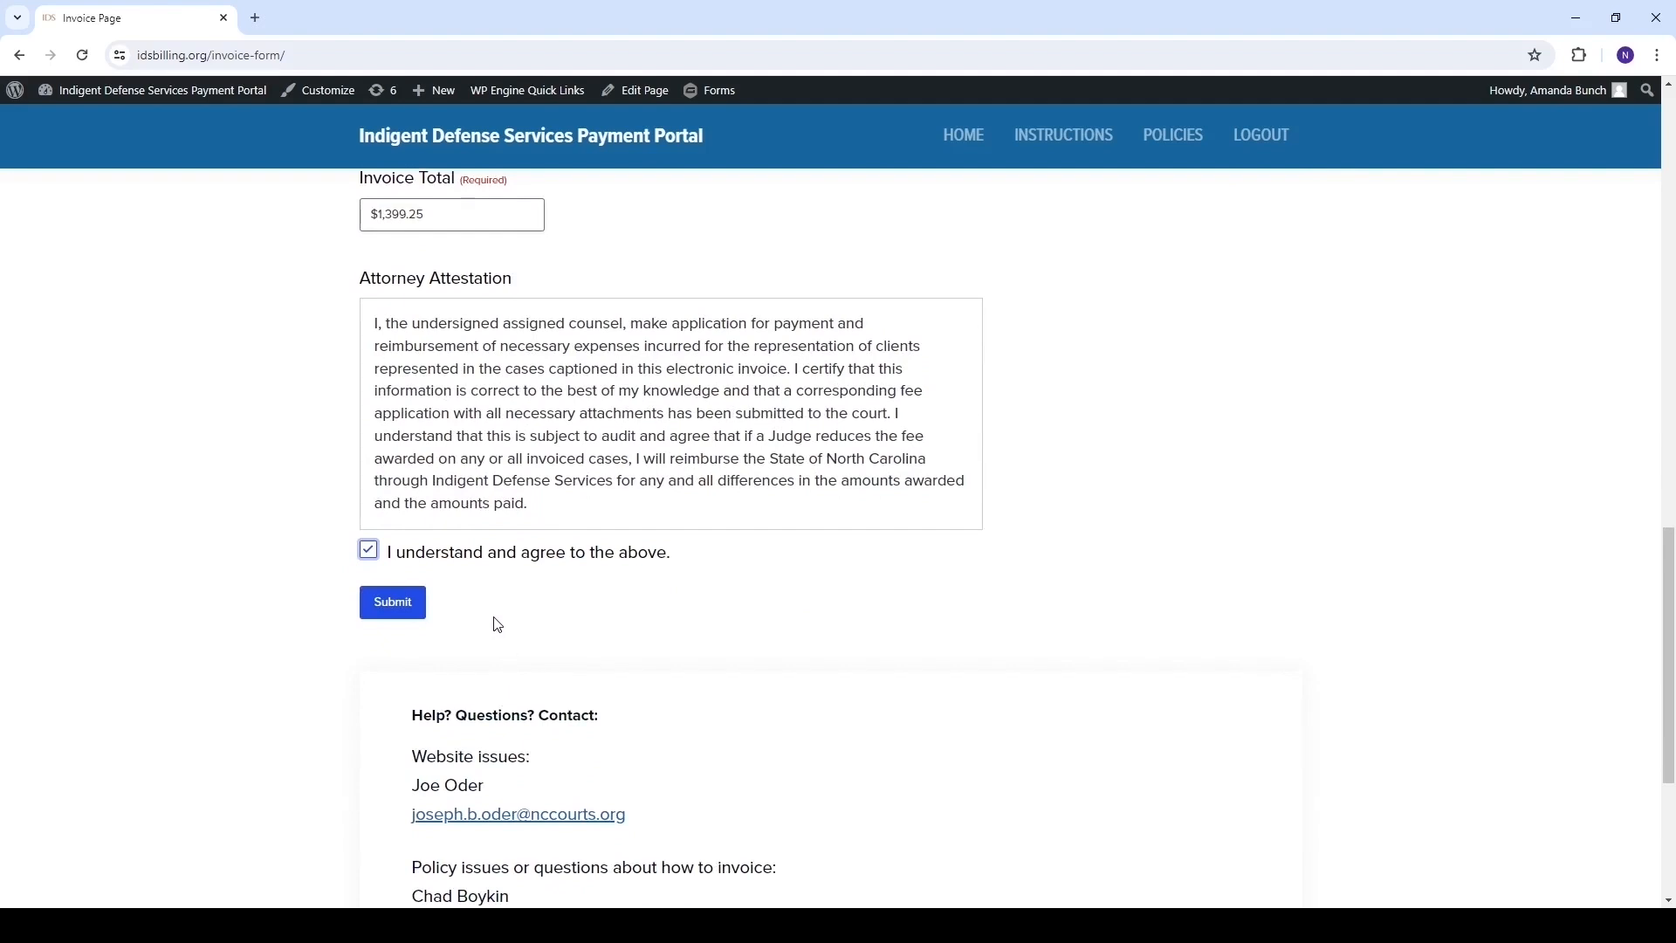
pyautogui.click(395, 604)
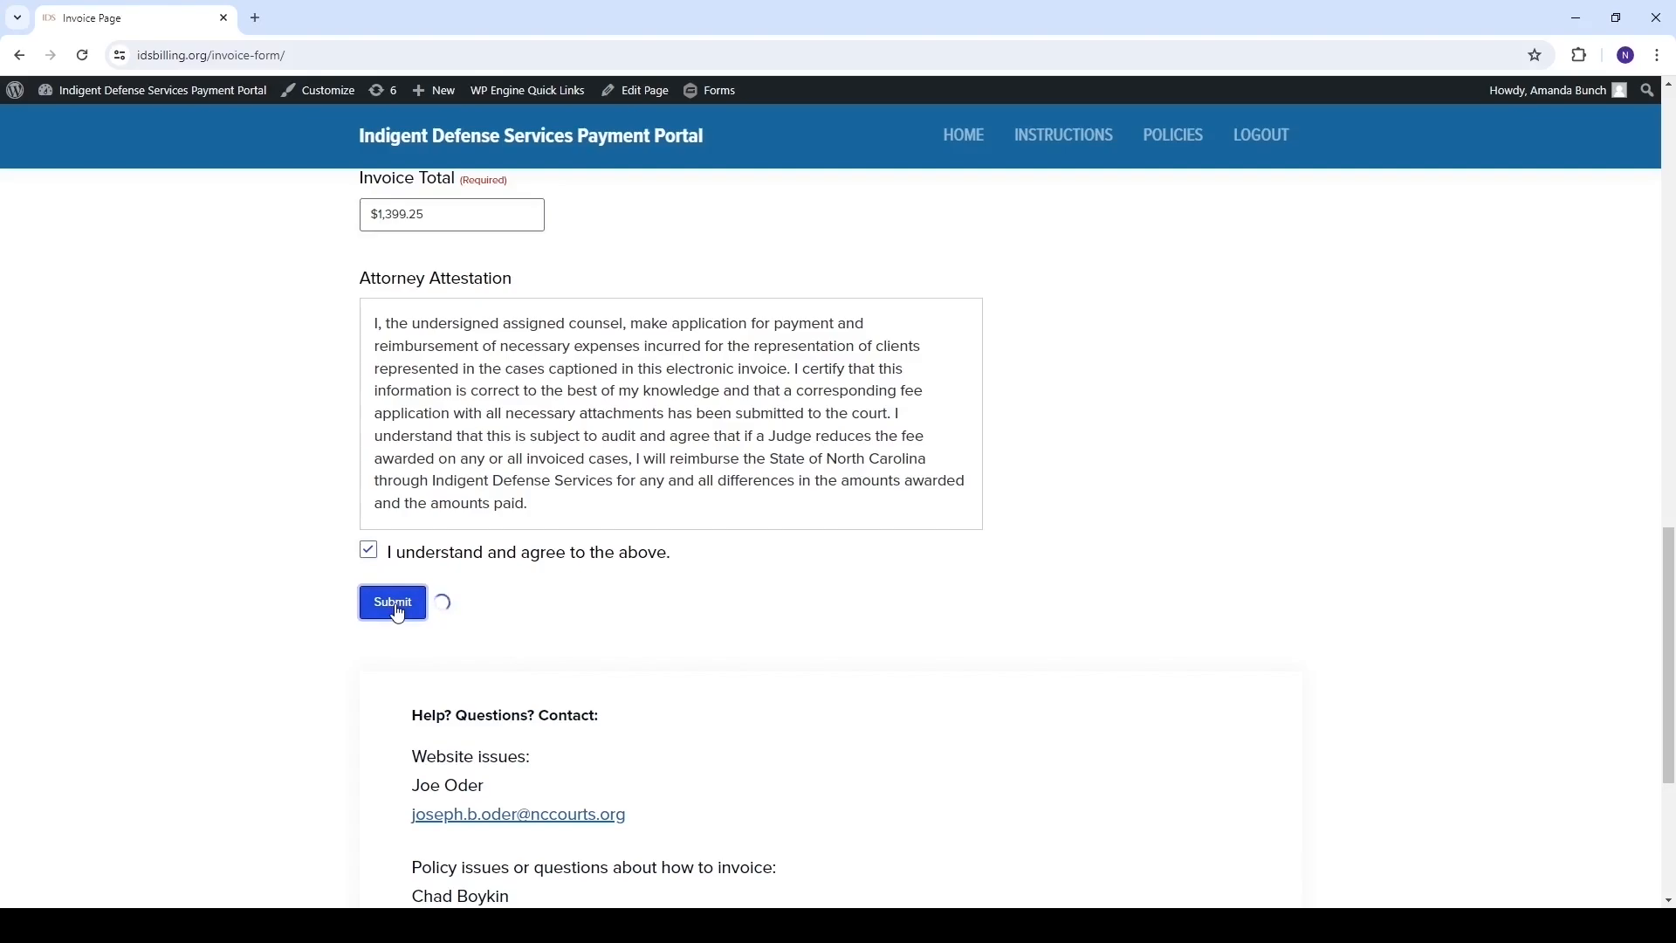